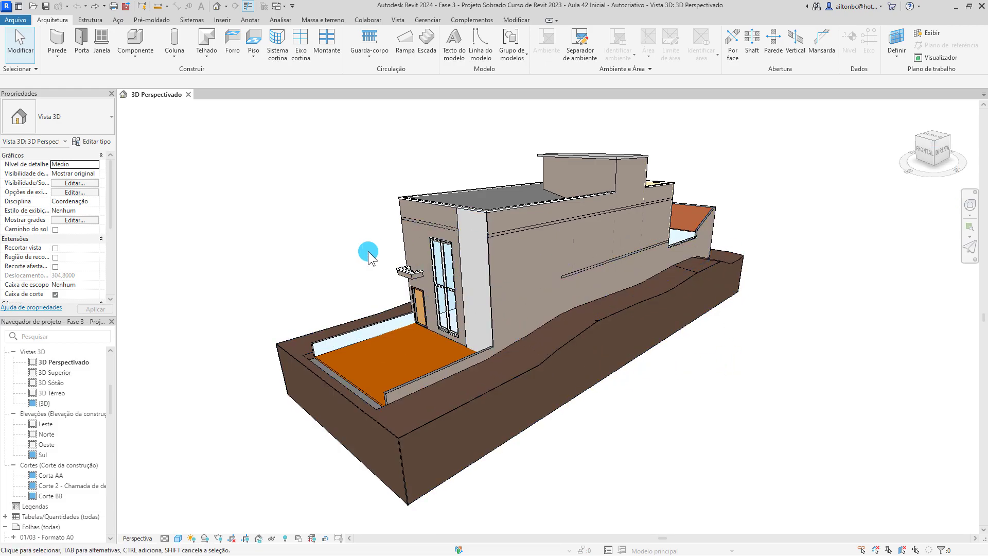
- Reveal the hidden elements, enlarge the section box outward on all four sides around the house, and leave reveal mode
{"action": "left_click", "coordinate": [285, 538]}
{"action": "scroll", "coordinate": [441, 379], "scroll_direction": "down", "scroll_amount": 5}
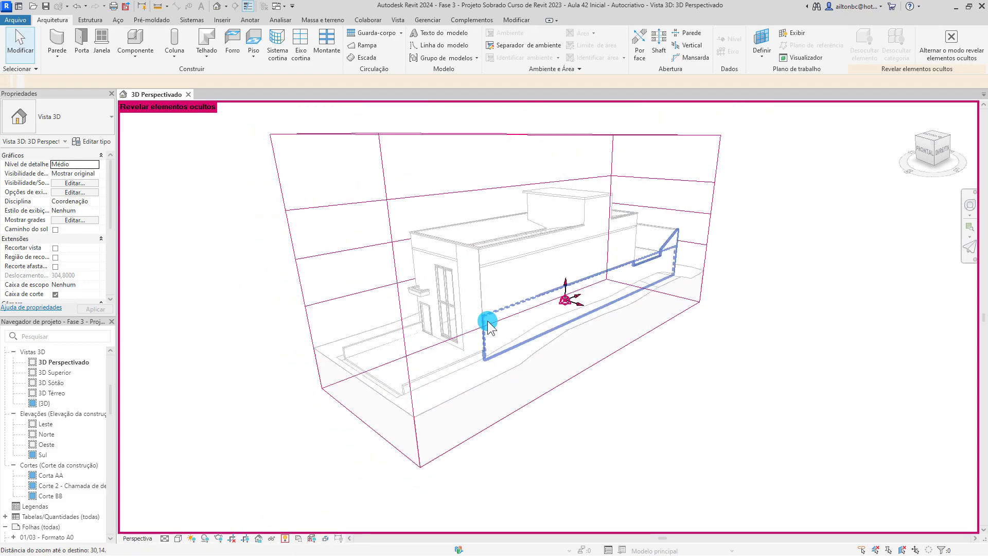
{"action": "left_click", "coordinate": [538, 162]}
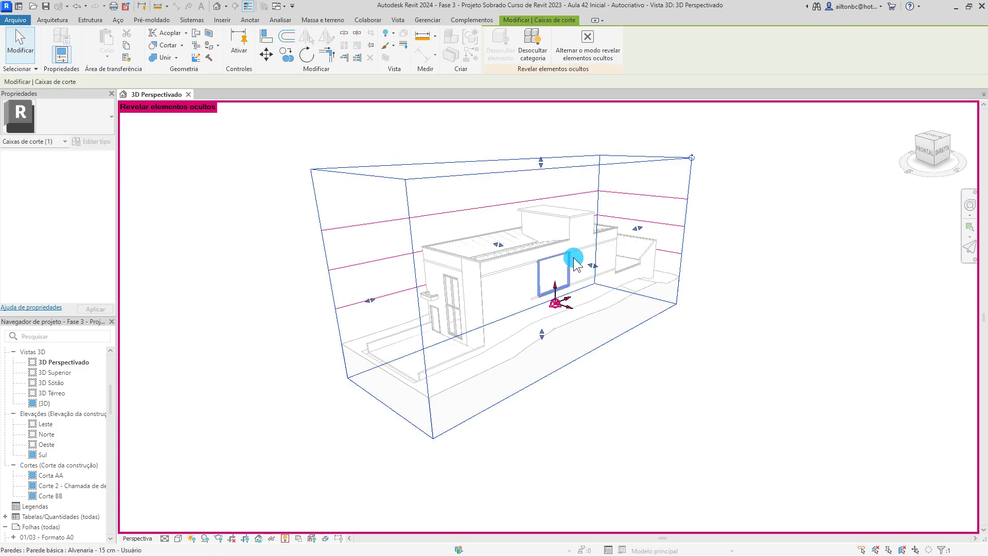
{"action": "left_click_drag", "start_coordinate": [596, 266], "coordinate": [741, 325]}
{"action": "left_click_drag", "start_coordinate": [515, 249], "coordinate": [407, 219]}
{"action": "left_click_drag", "start_coordinate": [352, 289], "coordinate": [235, 324]}
{"action": "left_click_drag", "start_coordinate": [622, 224], "coordinate": [700, 206]}
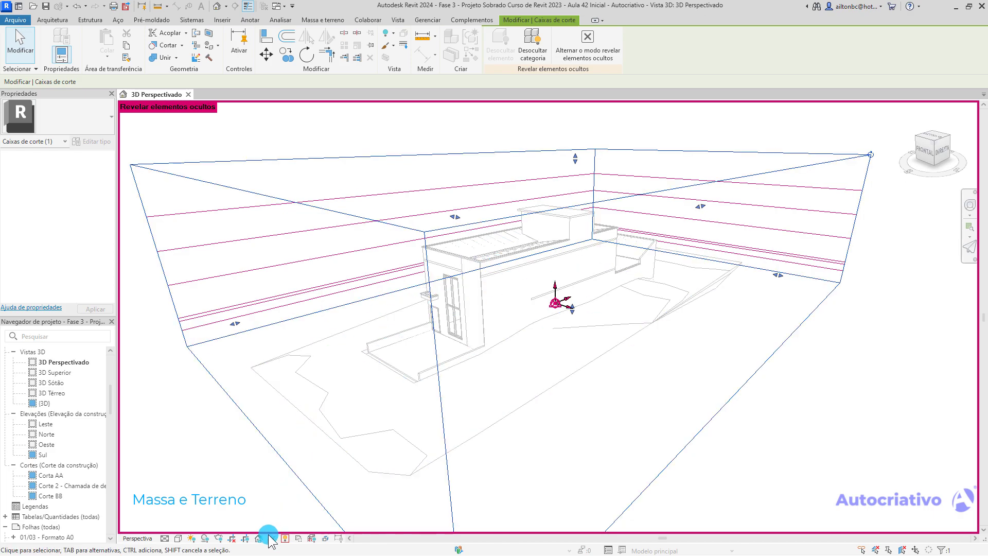
{"action": "left_click", "coordinate": [286, 538]}
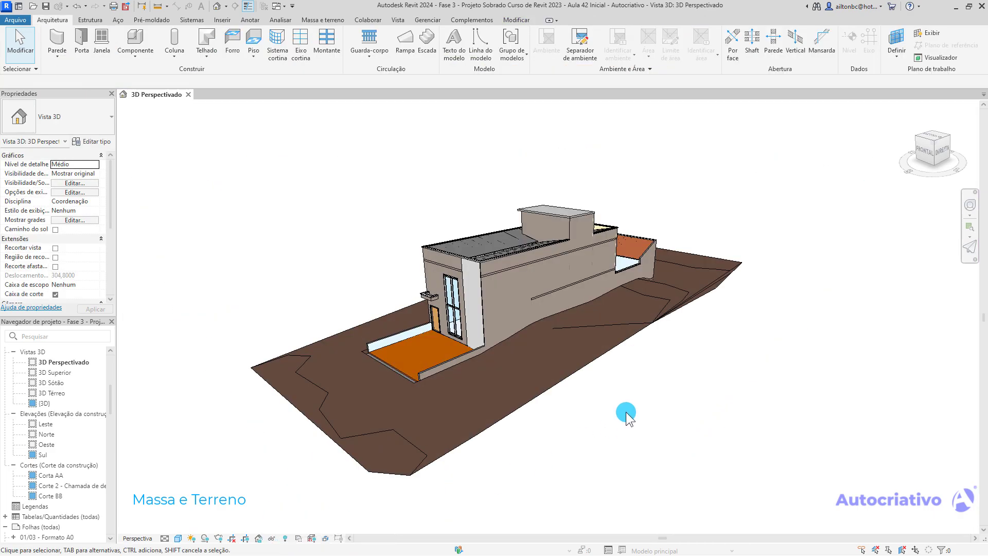
{"action": "middle_click_drag", "start_coordinate": [649, 407], "coordinate": [643, 386], "text": "shift"}
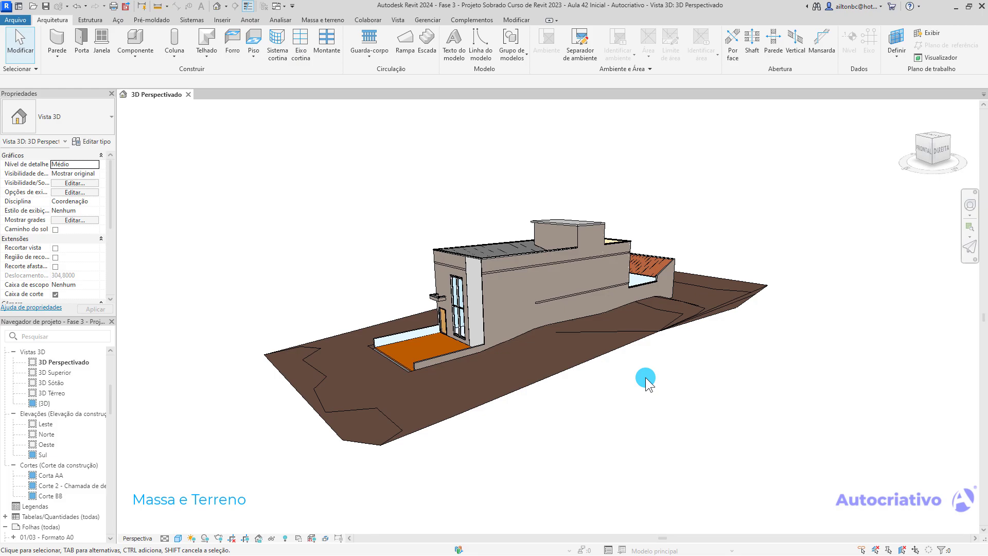
- Create a new project from the Modelo de arquitetura template
{"action": "left_click", "coordinate": [15, 21]}
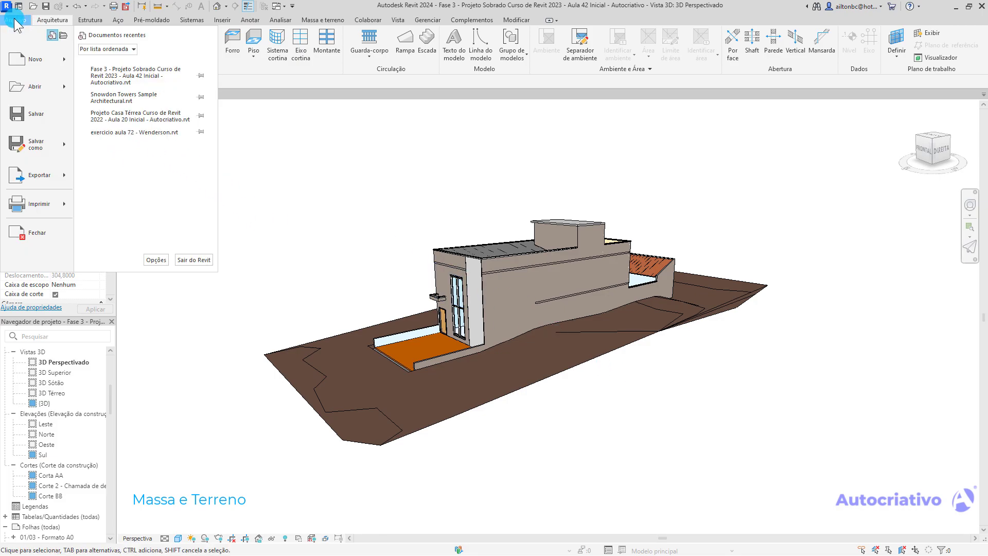
{"action": "left_click", "coordinate": [33, 58]}
{"action": "left_click", "coordinate": [519, 249]}
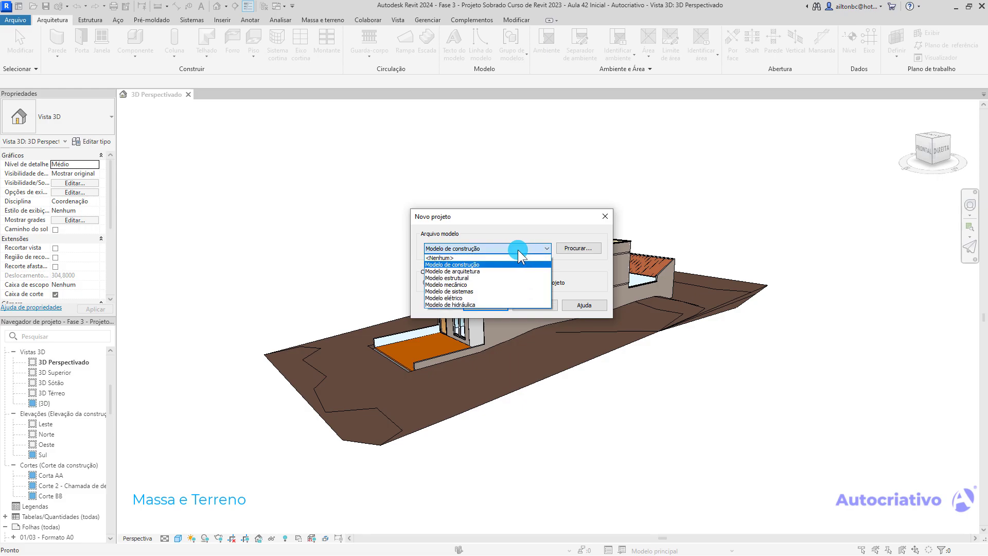
{"action": "left_click", "coordinate": [474, 272]}
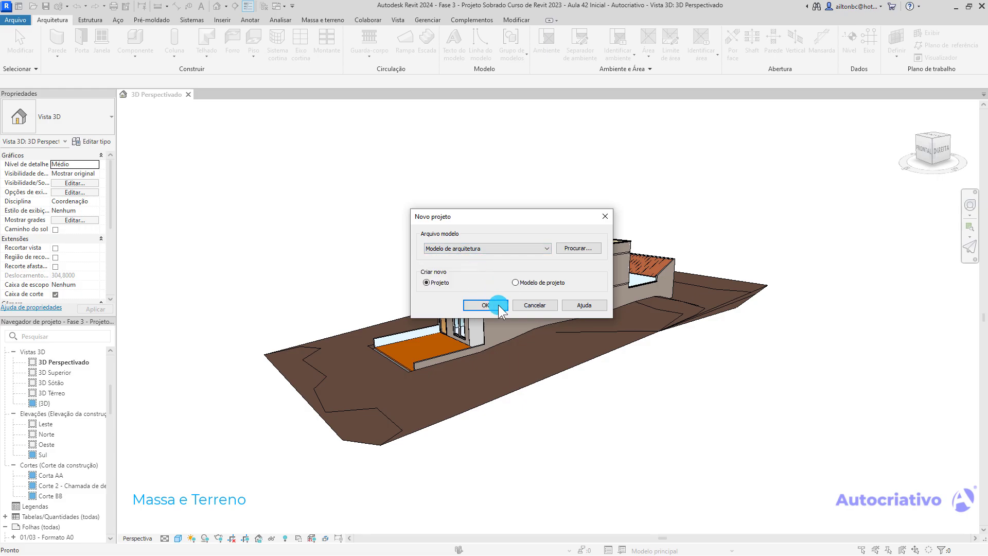
{"action": "left_click", "coordinate": [497, 305]}
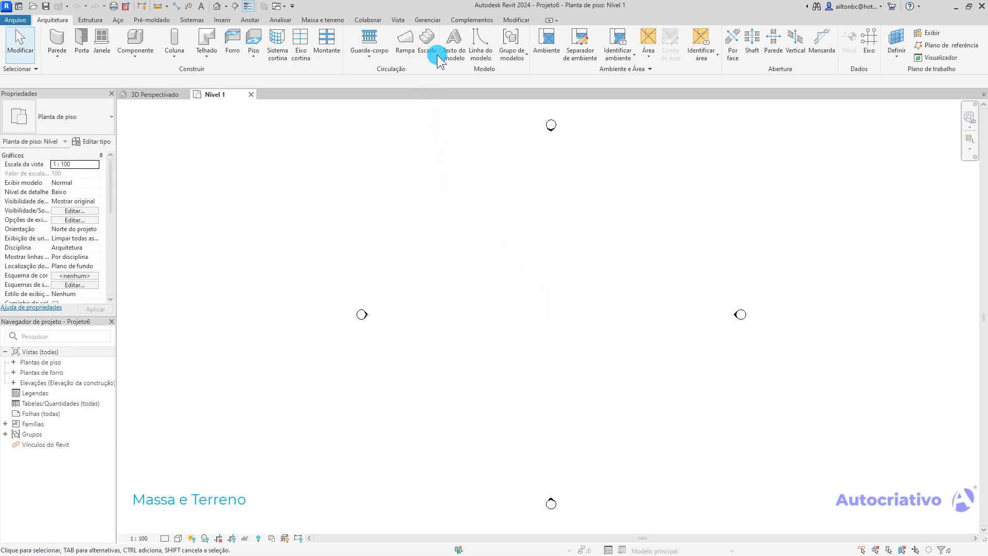
- Set the project's Distância unit format to metres with 2 decimal places
{"action": "left_click", "coordinate": [427, 20]}
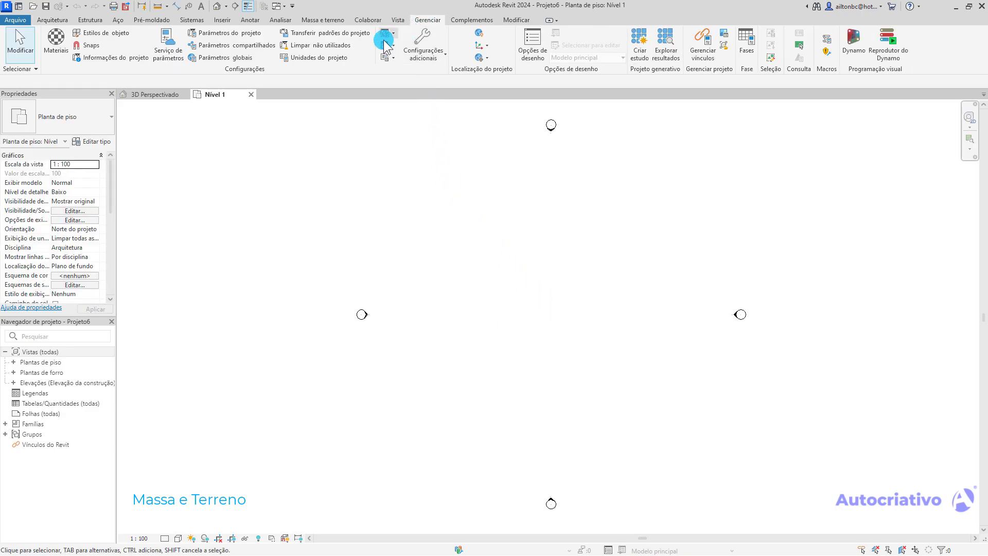
{"action": "left_click", "coordinate": [320, 57]}
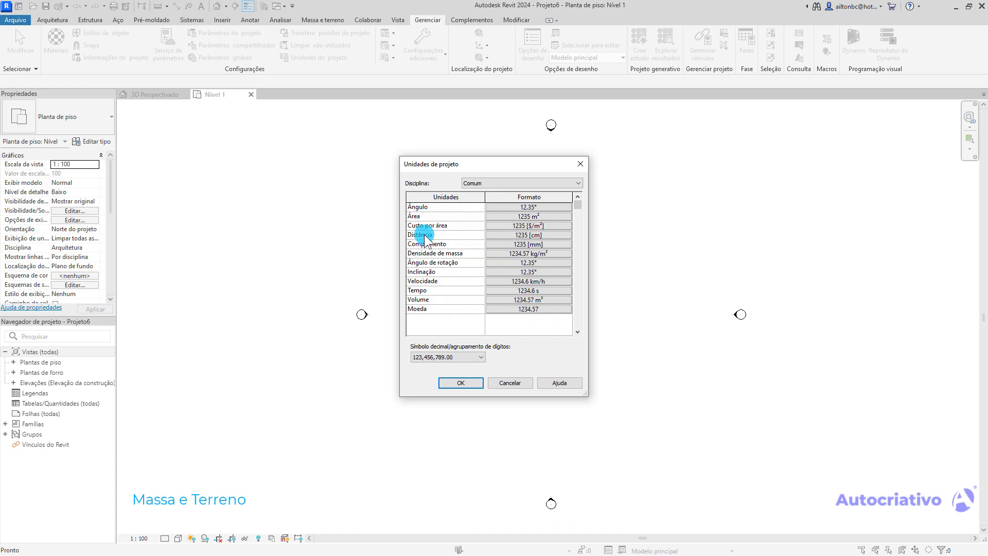
{"action": "left_click", "coordinate": [540, 238]}
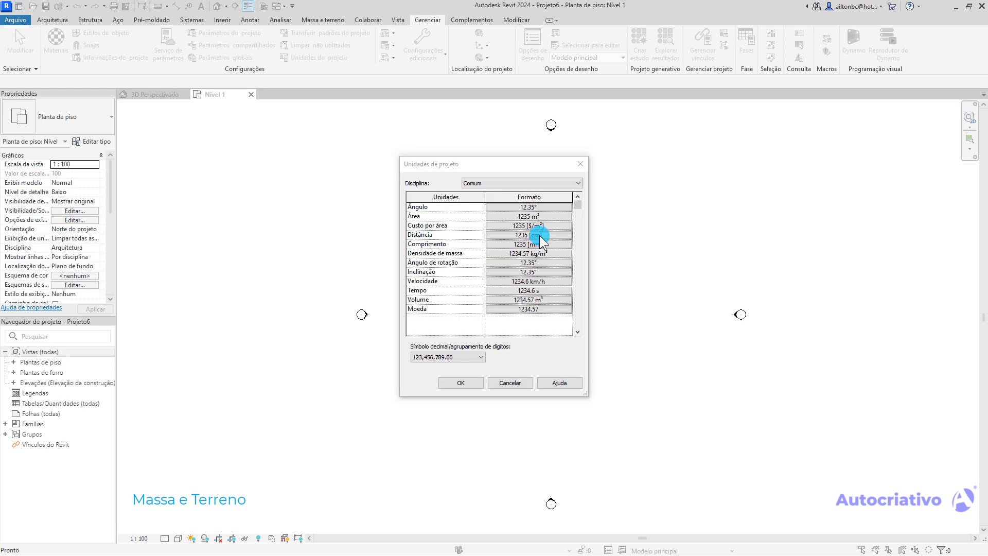
{"action": "left_click", "coordinate": [507, 226]}
{"action": "left_click", "coordinate": [504, 262]}
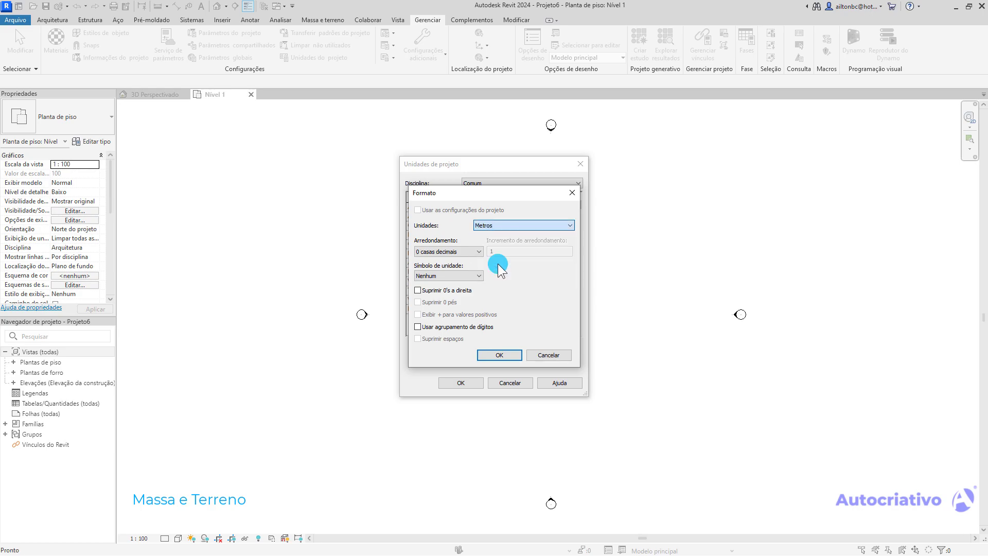
{"action": "left_click", "coordinate": [466, 252]}
{"action": "left_click", "coordinate": [462, 301]}
{"action": "left_click", "coordinate": [499, 354]}
- Set the Comprimento unit format to metres with 2 decimal places
{"action": "left_click", "coordinate": [513, 248]}
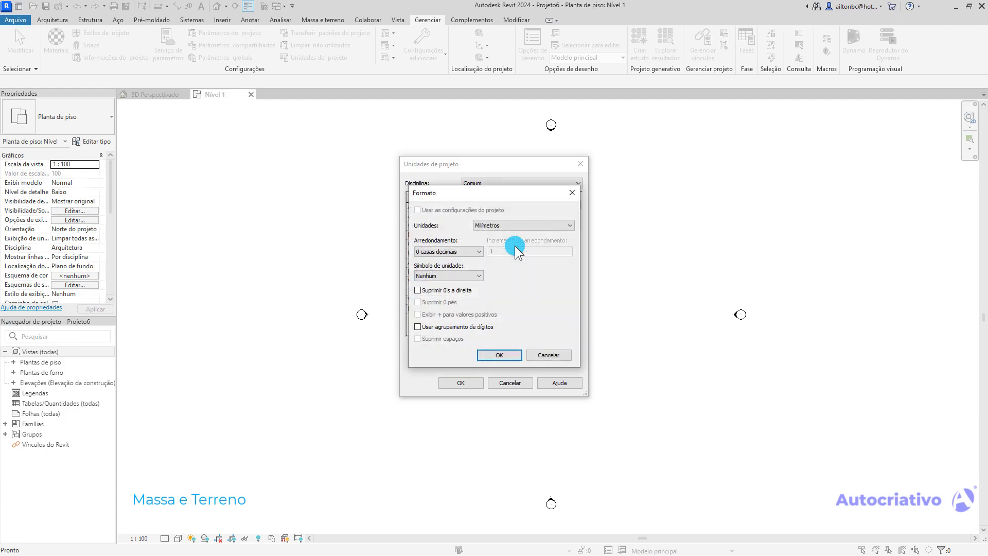
{"action": "left_click", "coordinate": [498, 225]}
{"action": "left_click", "coordinate": [501, 264]}
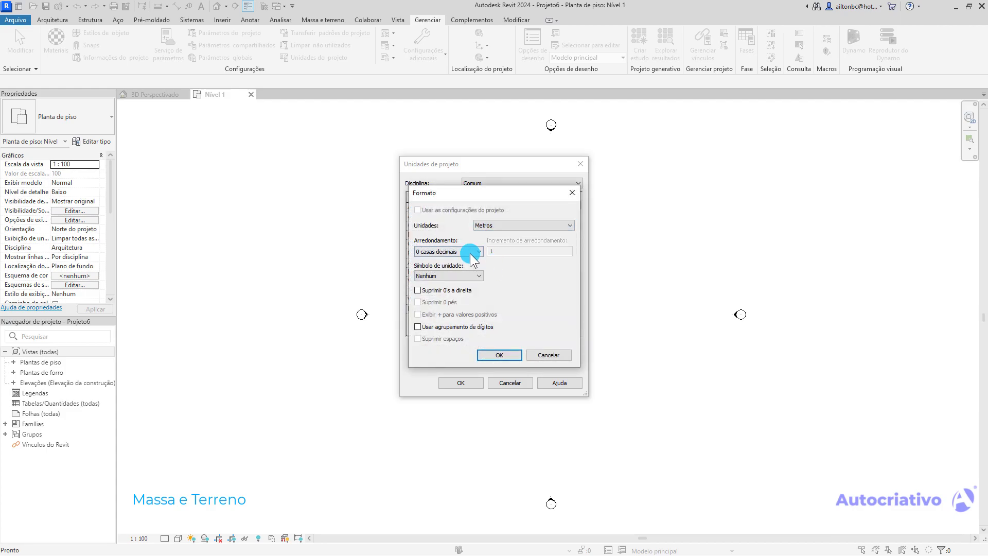
{"action": "left_click", "coordinate": [472, 252]}
{"action": "left_click", "coordinate": [462, 297]}
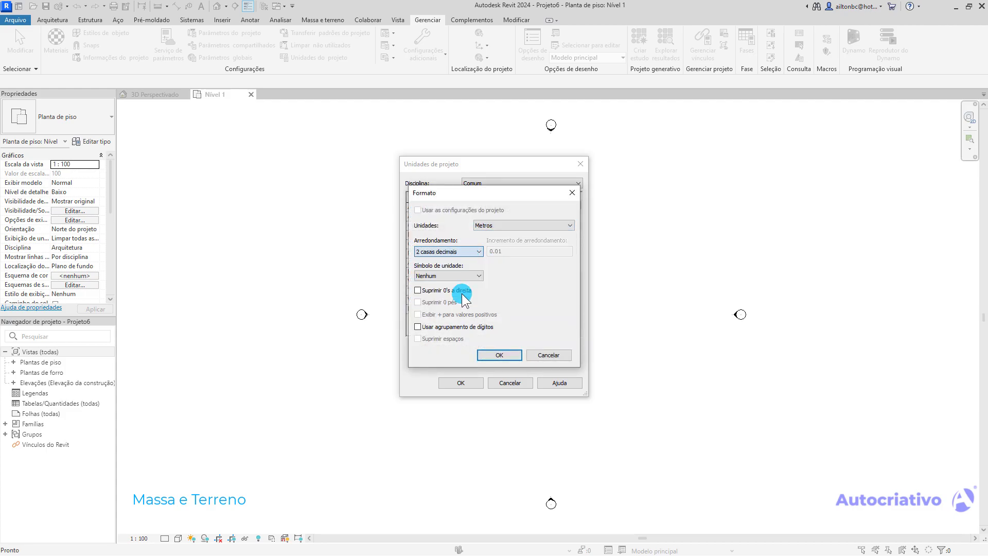
{"action": "left_click", "coordinate": [499, 354]}
- Set the decimal symbol and digit grouping to 123.456.789,00 and apply the project units
{"action": "left_click", "coordinate": [448, 357]}
{"action": "left_click", "coordinate": [447, 373]}
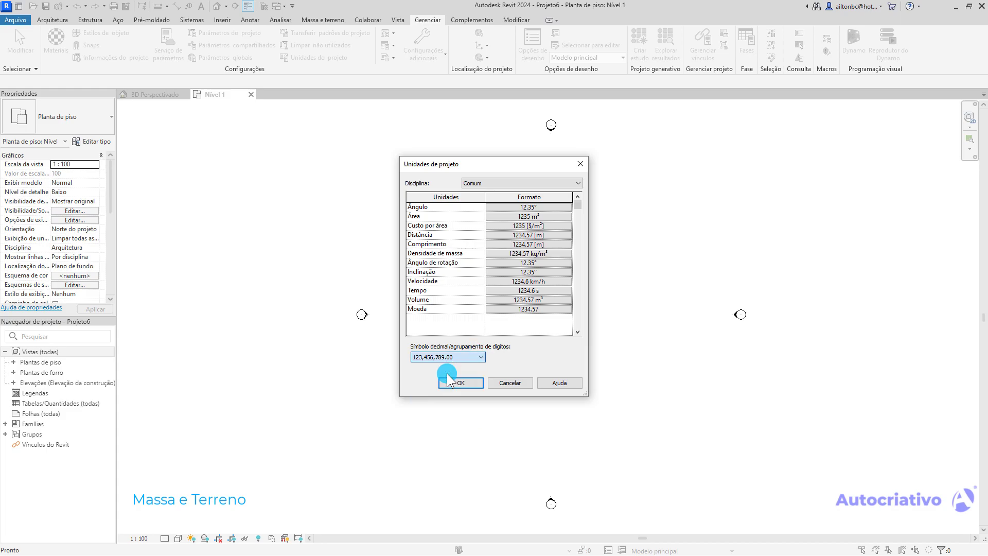
{"action": "left_click", "coordinate": [466, 383]}
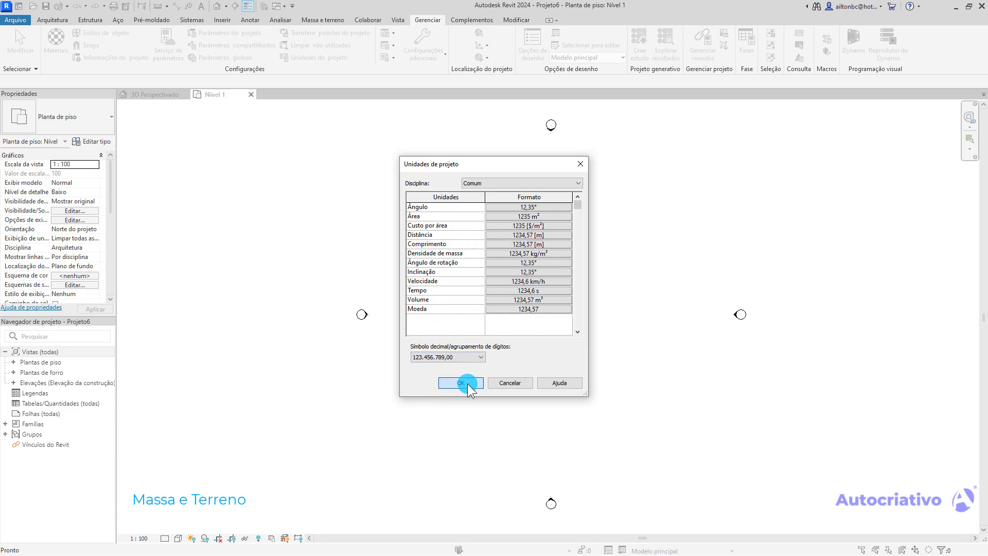
- Open the Terreno floor plan
{"action": "mouse_move", "coordinate": [566, 286]}
{"action": "middle_mouse_down"}
{"action": "mouse_move", "coordinate": [537, 285]}
{"action": "mouse_move", "coordinate": [547, 288]}
{"action": "middle_mouse_up"}
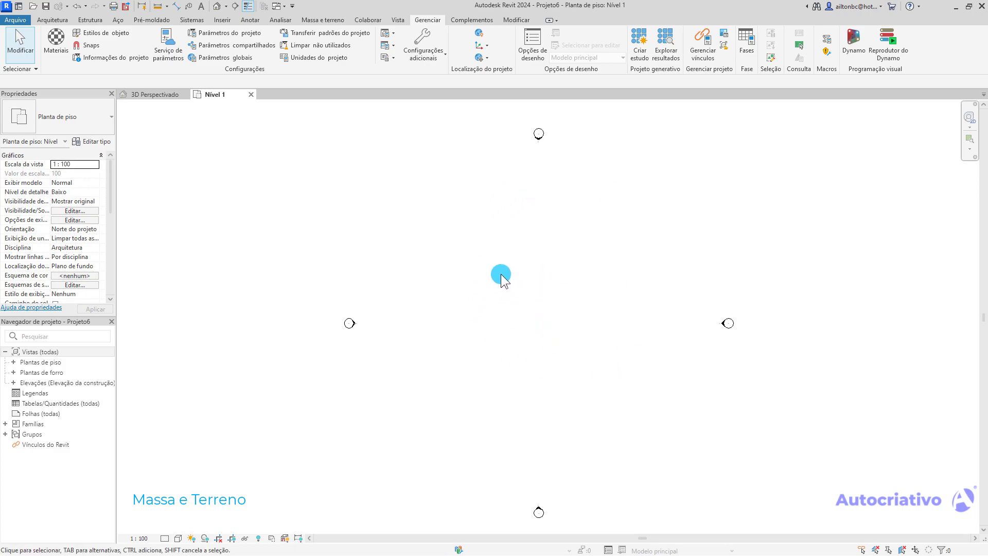
{"action": "left_click", "coordinate": [13, 362]}
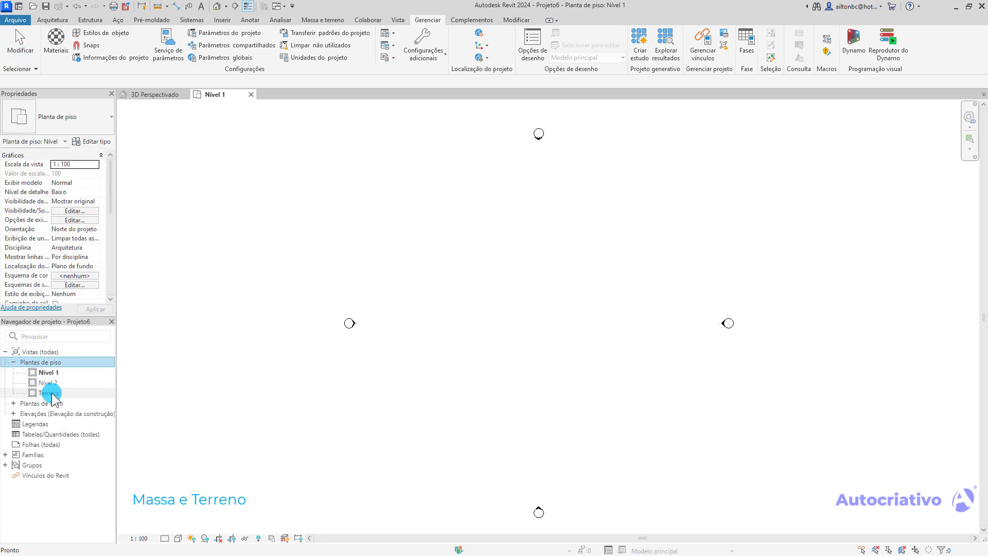
{"action": "double_click", "coordinate": [49, 392]}
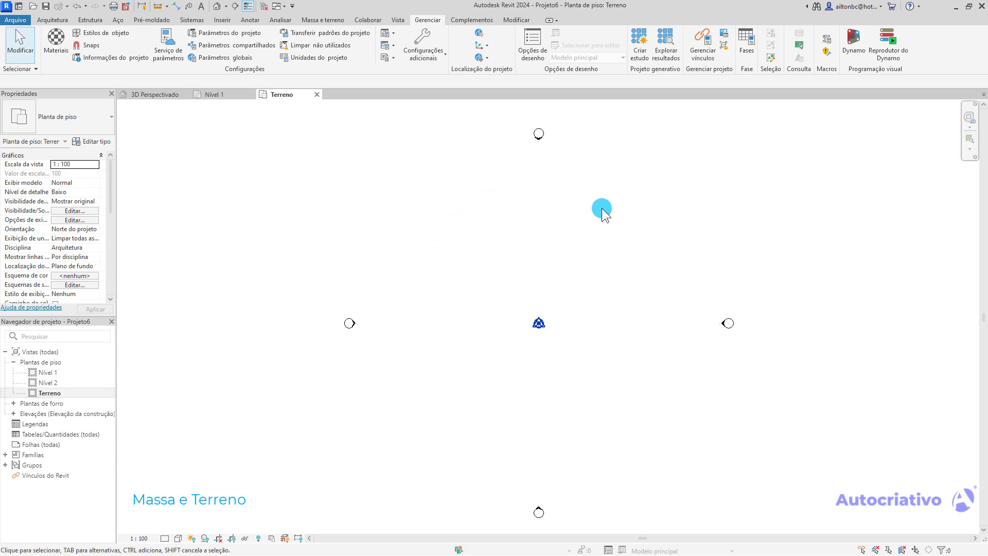
{"action": "middle_click_drag", "start_coordinate": [515, 325], "coordinate": [500, 327]}
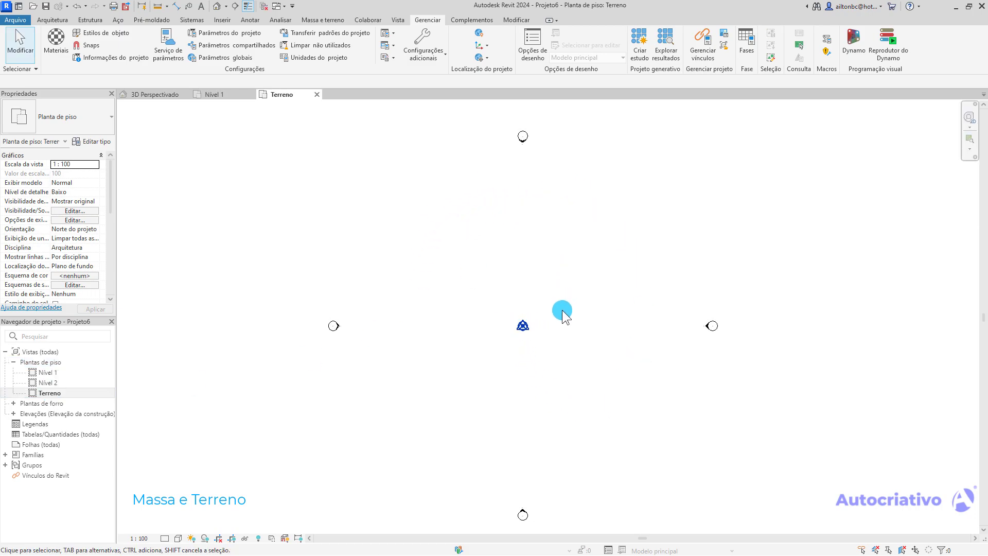
- Start a toposolid from sketch and draw a rectangular boundary about 16.80 m wide by 21.90 m high around the project base point
{"action": "left_click", "coordinate": [321, 20]}
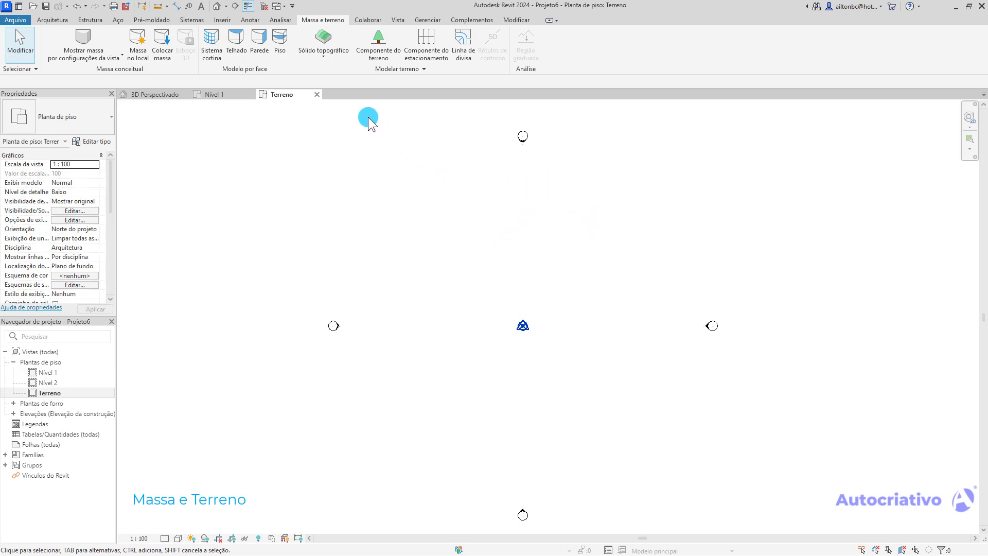
{"action": "left_click", "coordinate": [326, 63]}
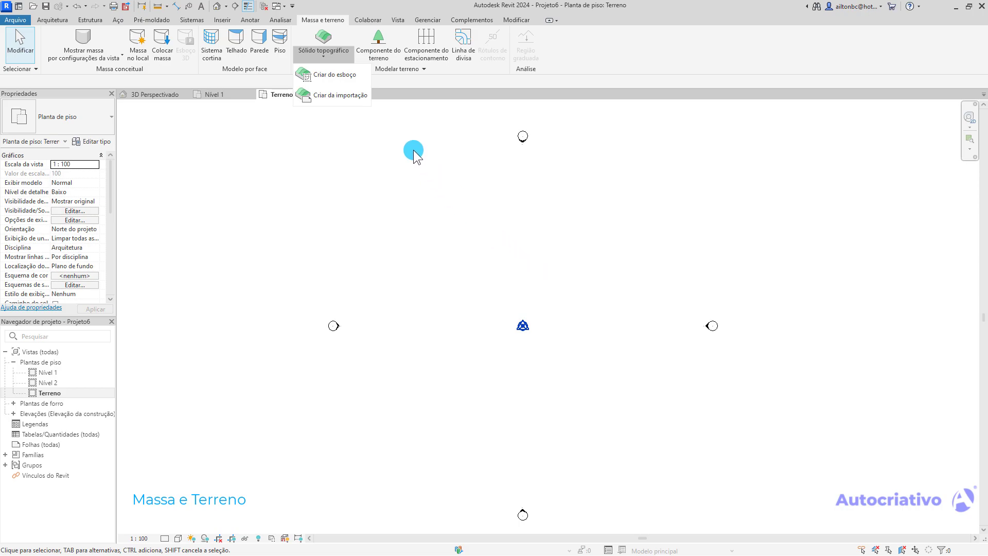
{"action": "left_click", "coordinate": [335, 76]}
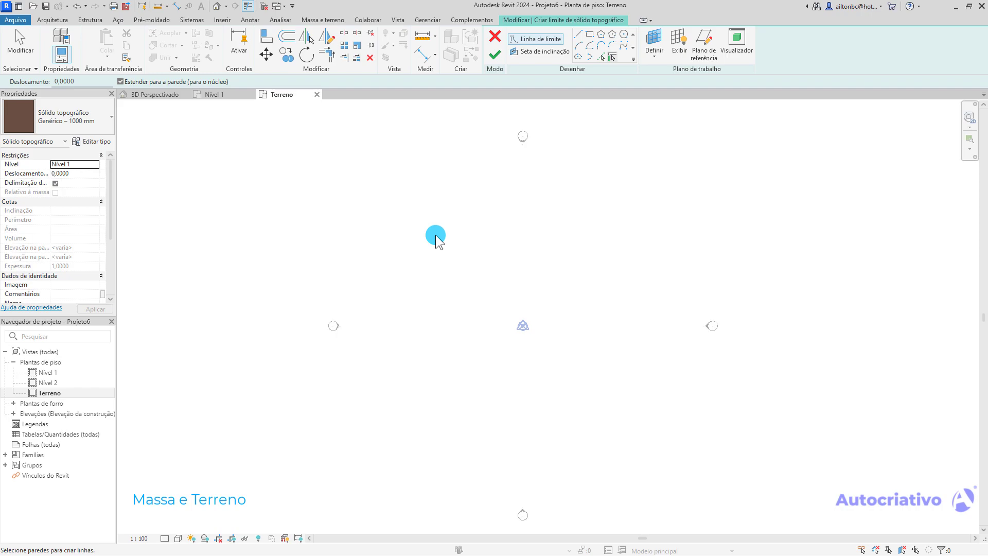
{"action": "left_click", "coordinate": [590, 36]}
{"action": "left_click", "coordinate": [463, 251]}
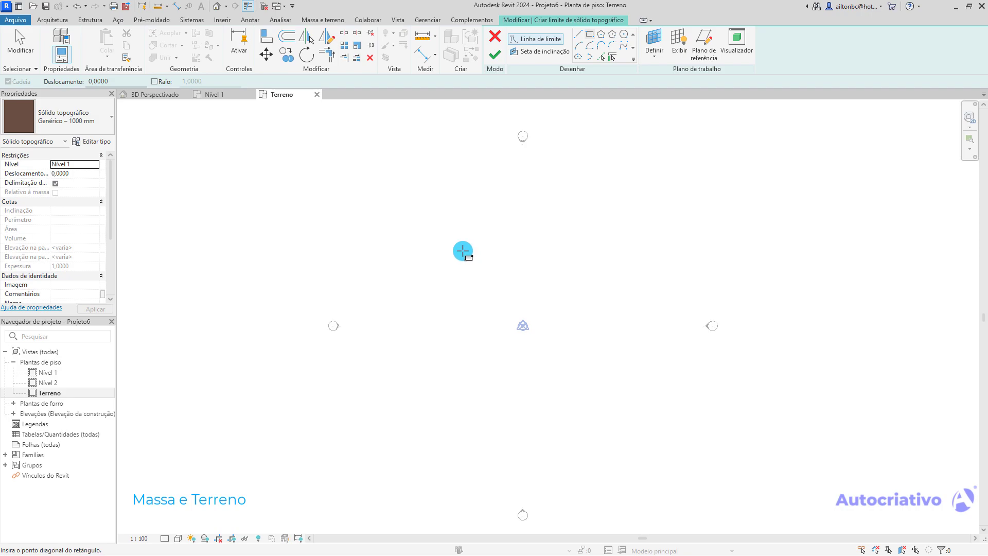
{"action": "left_click", "coordinate": [589, 414]}
{"action": "middle_click_drag", "start_coordinate": [571, 360], "coordinate": [523, 344]}
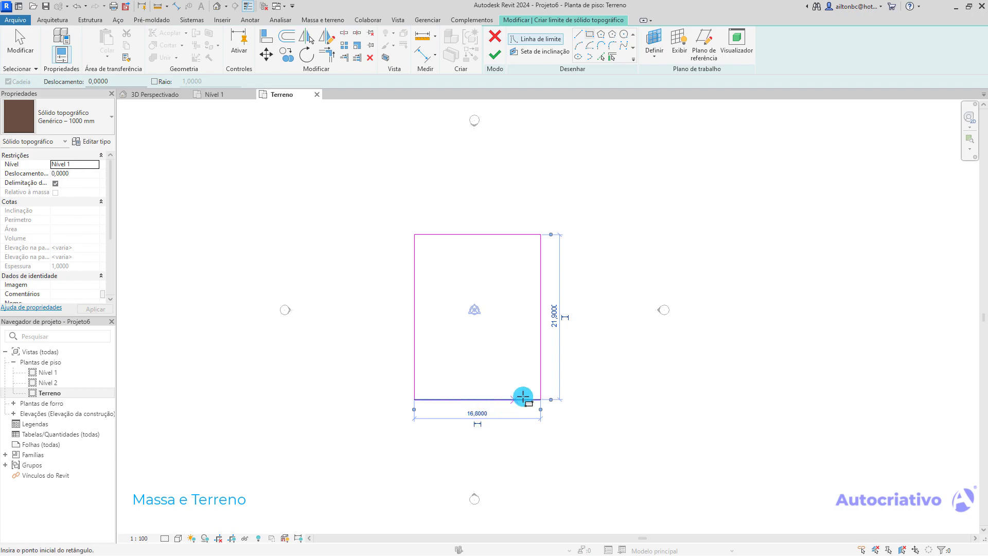
{"action": "middle_click_drag", "start_coordinate": [499, 281], "coordinate": [531, 253]}
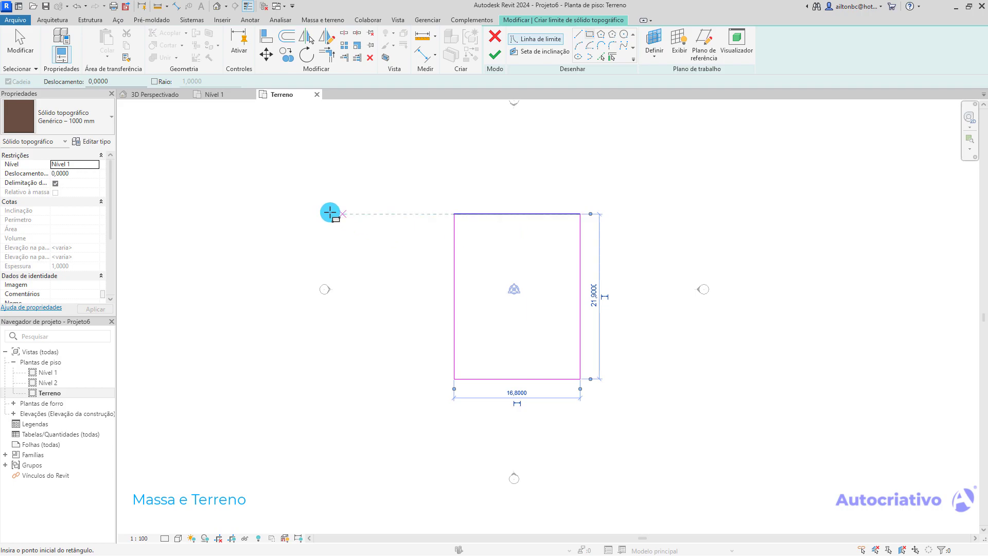
- Assign the type Pradaria – 1200 mm to the toposolid and finish its boundary sketch
{"action": "left_click", "coordinate": [106, 121]}
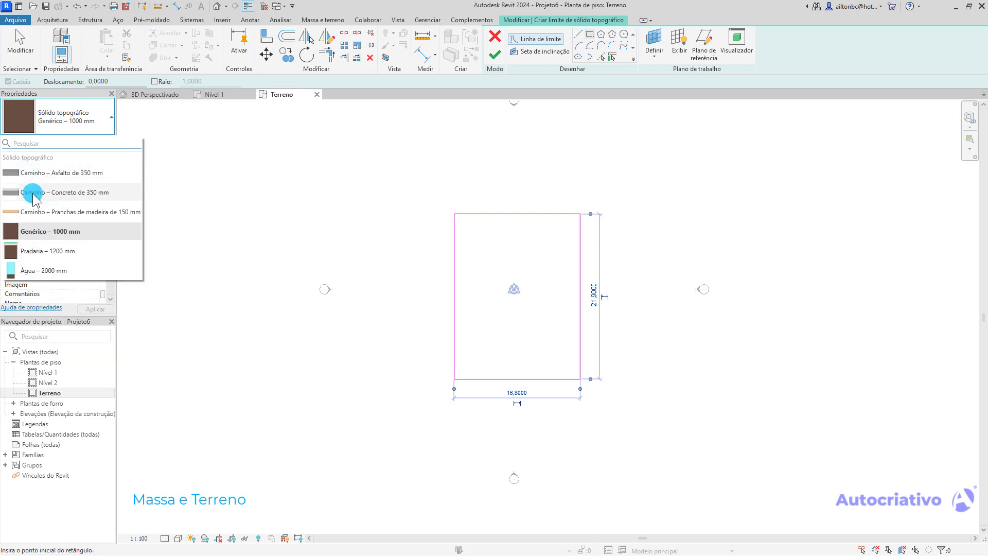
{"action": "left_click", "coordinate": [34, 252]}
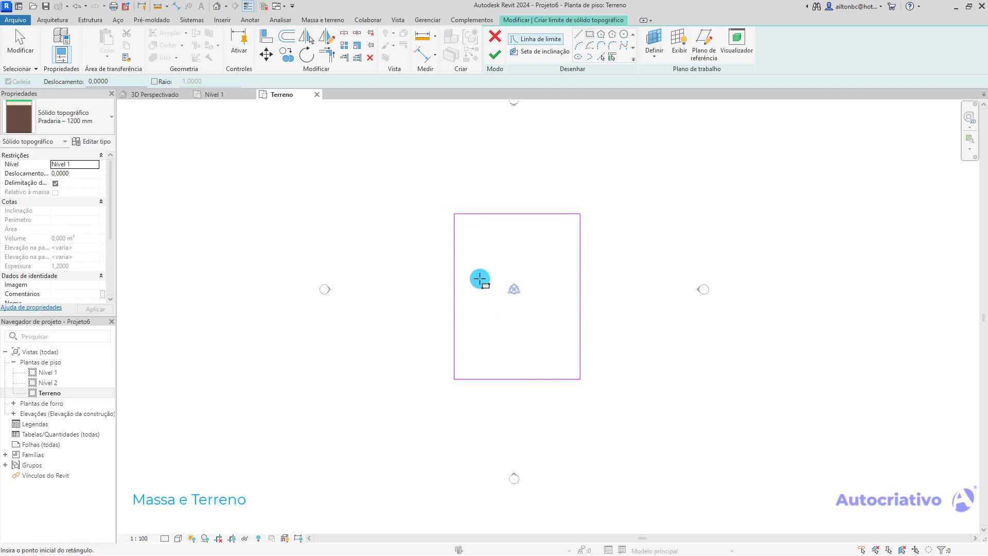
{"action": "left_click", "coordinate": [495, 55]}
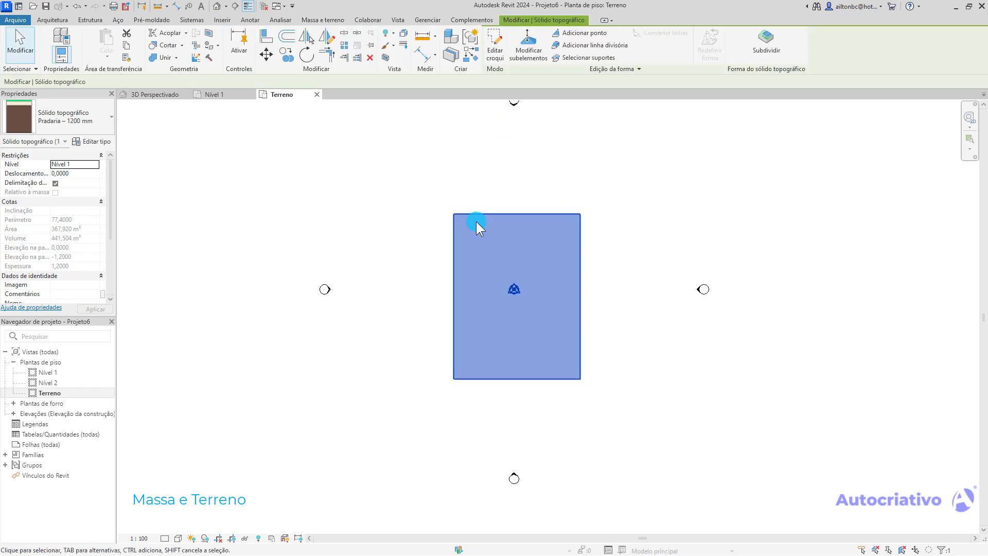
{"action": "left_click", "coordinate": [620, 303]}
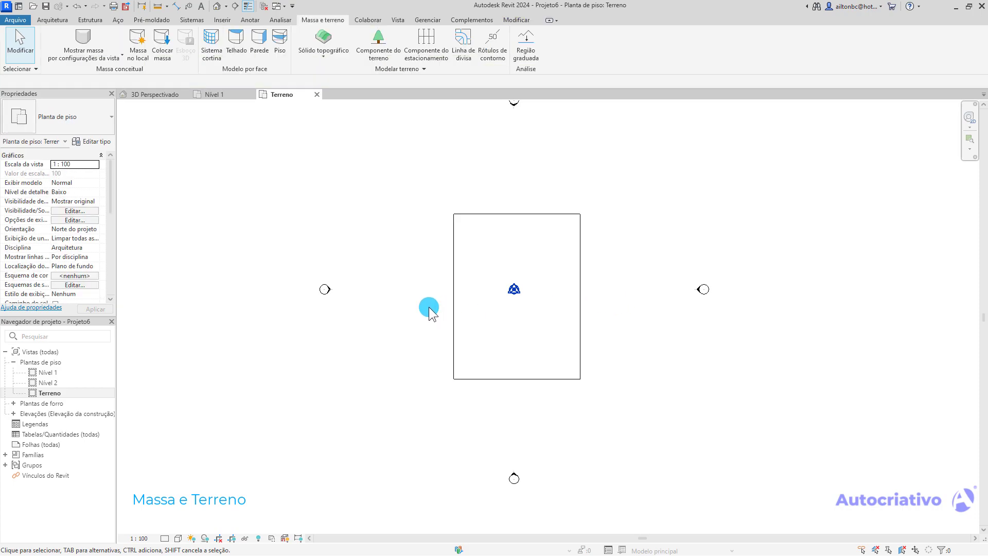
- Open the default 3D view of the terrain and switch it to perspective projection
{"action": "left_click", "coordinate": [217, 6]}
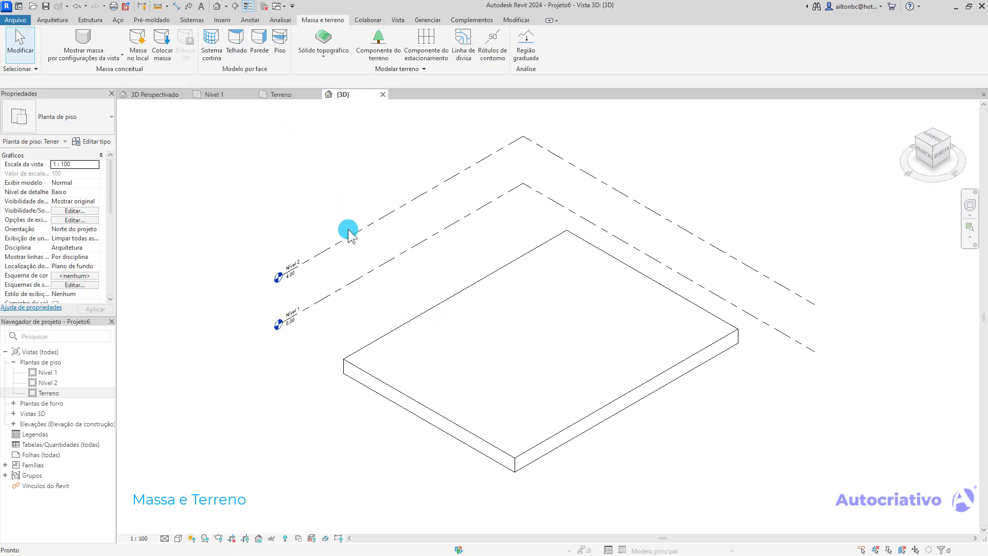
{"action": "left_click", "coordinate": [972, 176]}
{"action": "left_click", "coordinate": [870, 228]}
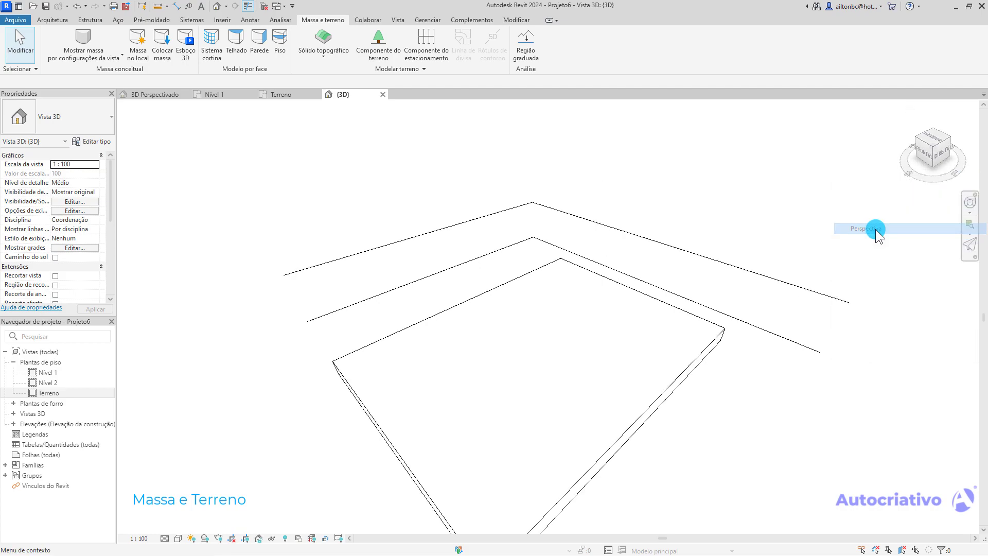
{"action": "middle_click_drag", "start_coordinate": [693, 396], "coordinate": [668, 329]}
{"action": "left_click", "coordinate": [172, 533]}
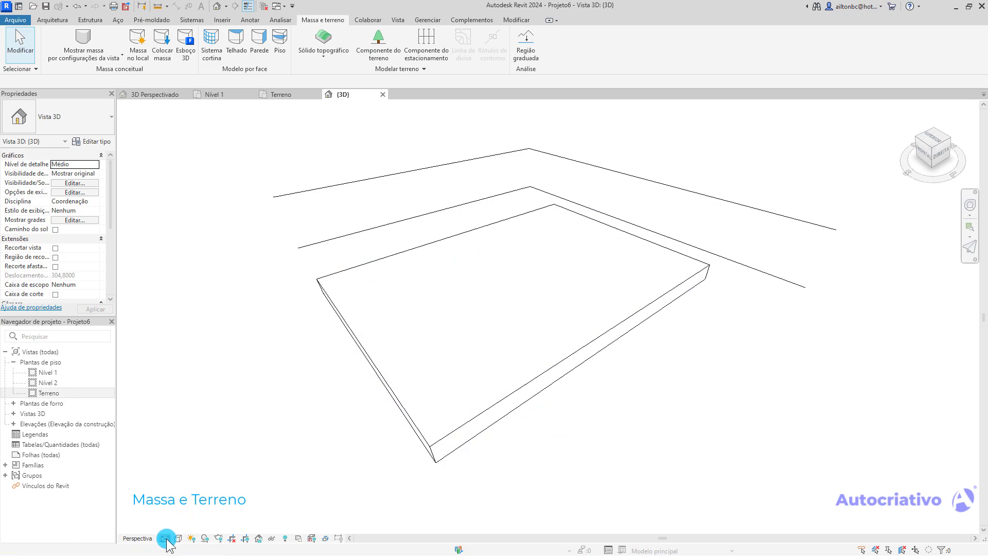
- Set the 3D view's detail level to Alto and its visual style to Cores consistentes
{"action": "left_click", "coordinate": [175, 527]}
{"action": "left_click", "coordinate": [178, 537]}
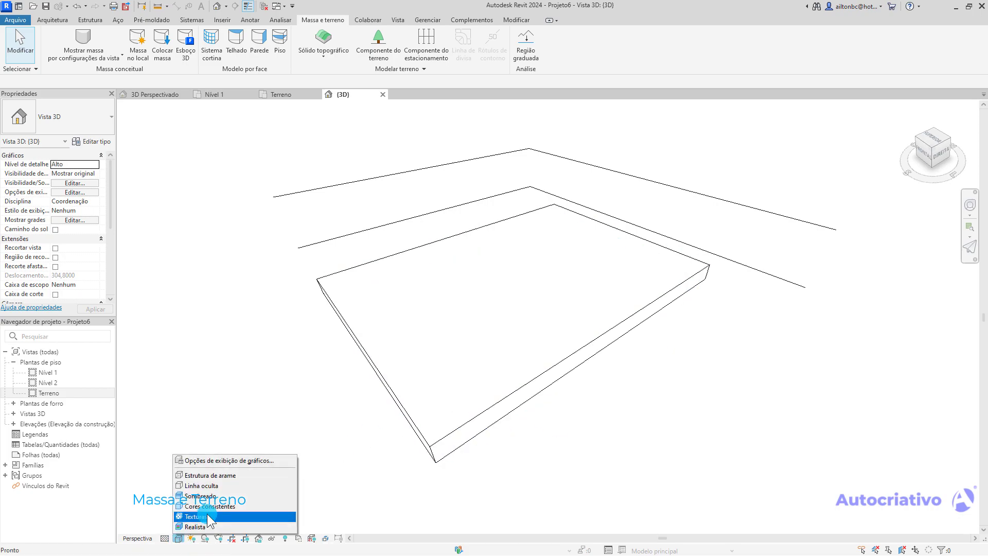
{"action": "left_click", "coordinate": [217, 505]}
{"action": "middle_click_drag", "start_coordinate": [618, 402], "coordinate": [631, 371], "text": "shift"}
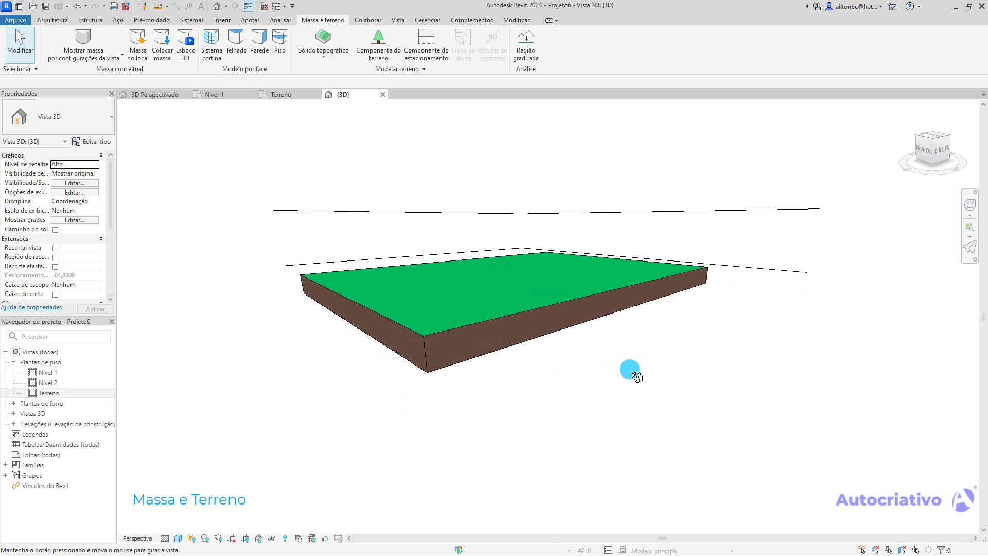
- Preview the terrain's grass and earth close up in the Texturas visual style and return the view to Cores consistentes
{"action": "left_click", "coordinate": [180, 538]}
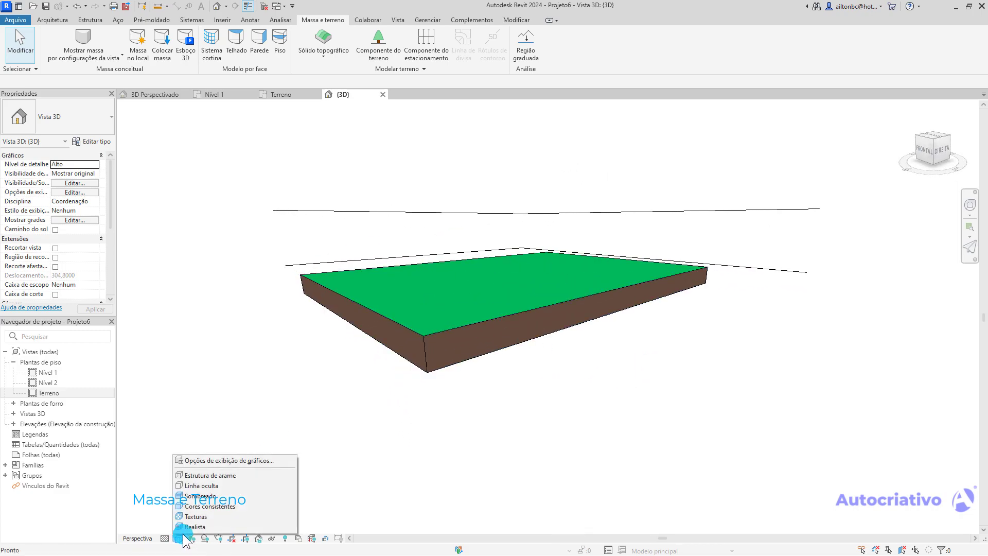
{"action": "left_click", "coordinate": [198, 517]}
{"action": "scroll", "coordinate": [453, 336], "scroll_direction": "up", "scroll_amount": 5}
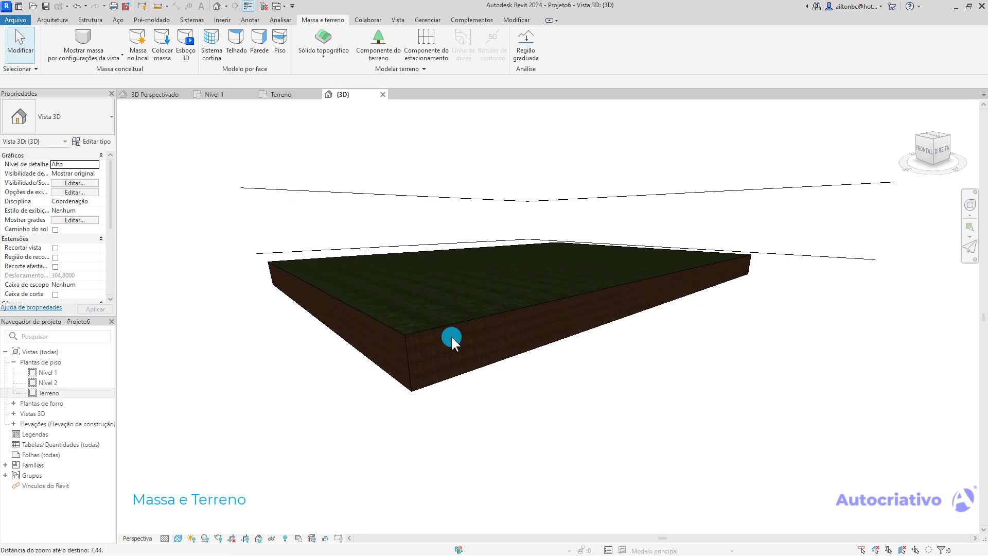
{"action": "middle_click_drag", "start_coordinate": [401, 310], "coordinate": [410, 359], "text": "shift"}
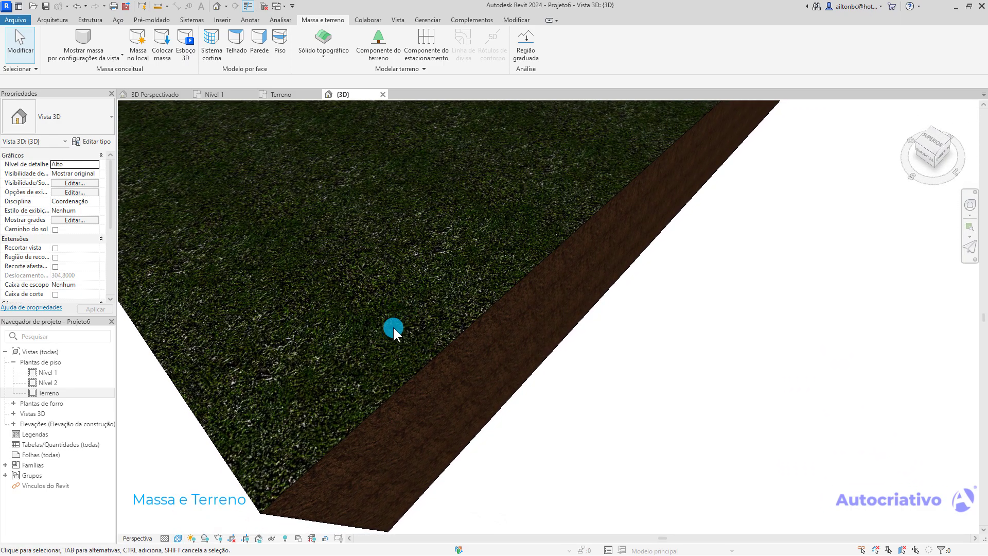
{"action": "scroll", "coordinate": [393, 326], "scroll_direction": "down", "scroll_amount": 4}
{"action": "left_click", "coordinate": [177, 537]}
{"action": "left_click", "coordinate": [222, 505]}
{"action": "scroll", "coordinate": [491, 344], "scroll_direction": "up", "scroll_amount": 2}
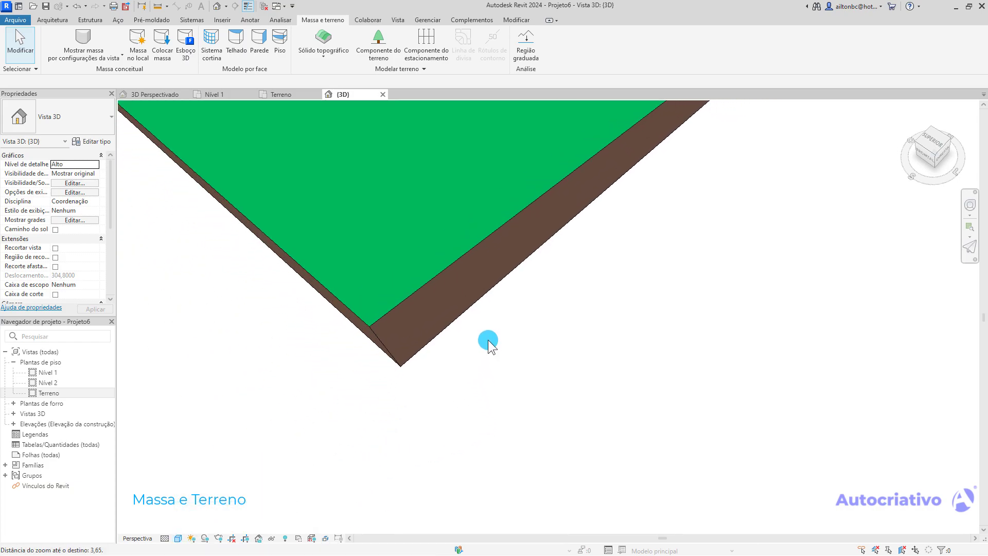
- Review the layer structure of the toposolid type Pradaria – 1200 mm and leave it without changes
{"action": "scroll", "coordinate": [502, 360], "scroll_direction": "down", "scroll_amount": 4}
{"action": "left_click", "coordinate": [498, 350]}
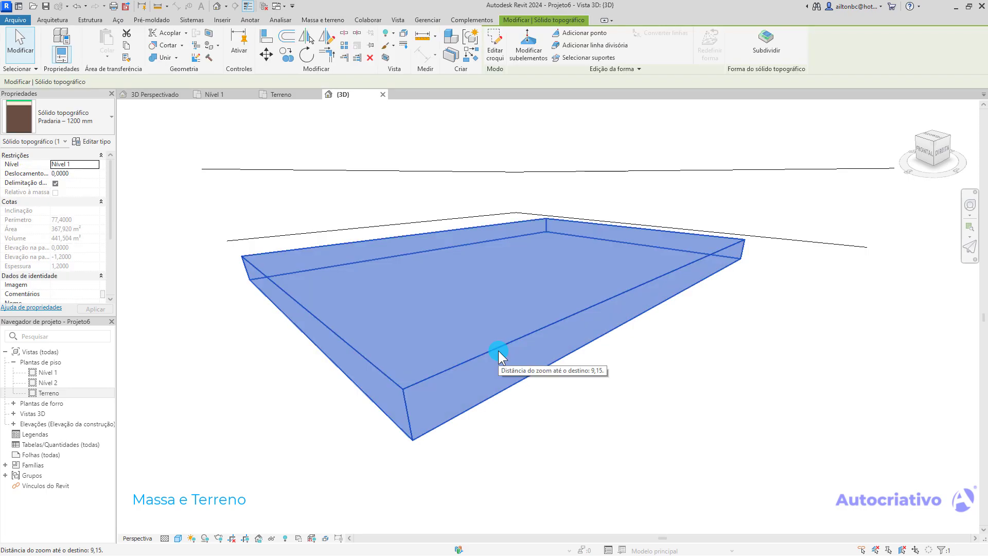
{"action": "left_click", "coordinate": [106, 142]}
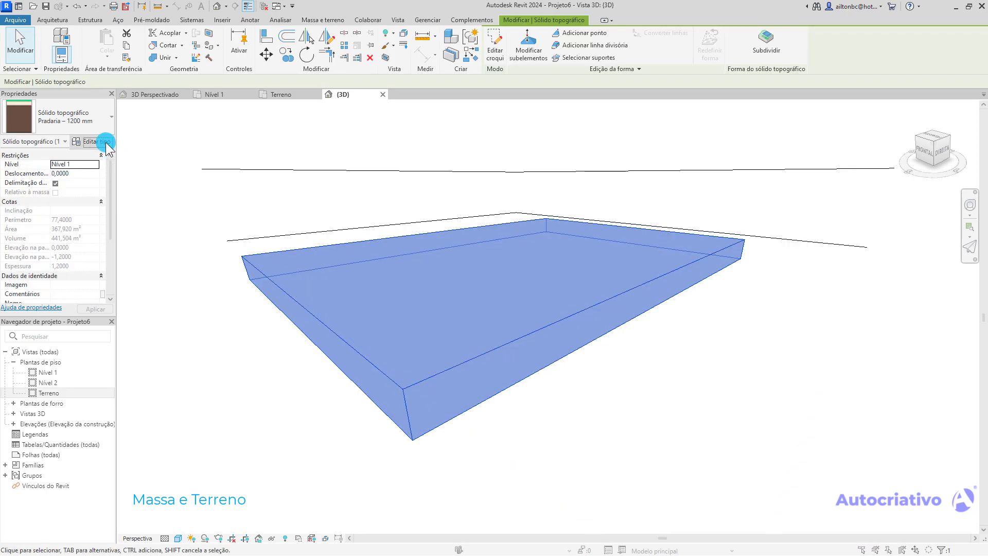
{"action": "left_click_drag", "start_coordinate": [754, 121], "coordinate": [492, 118]}
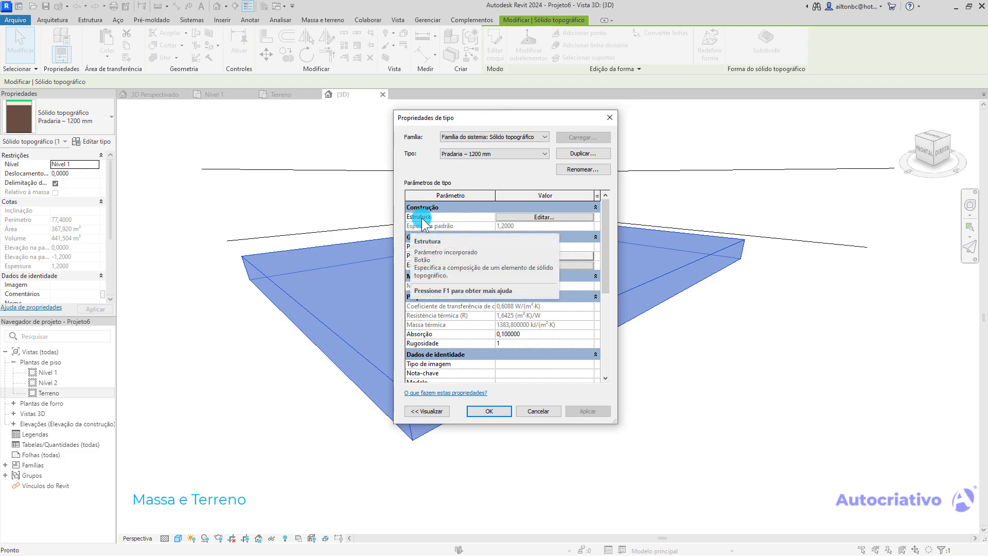
{"action": "left_click", "coordinate": [543, 218]}
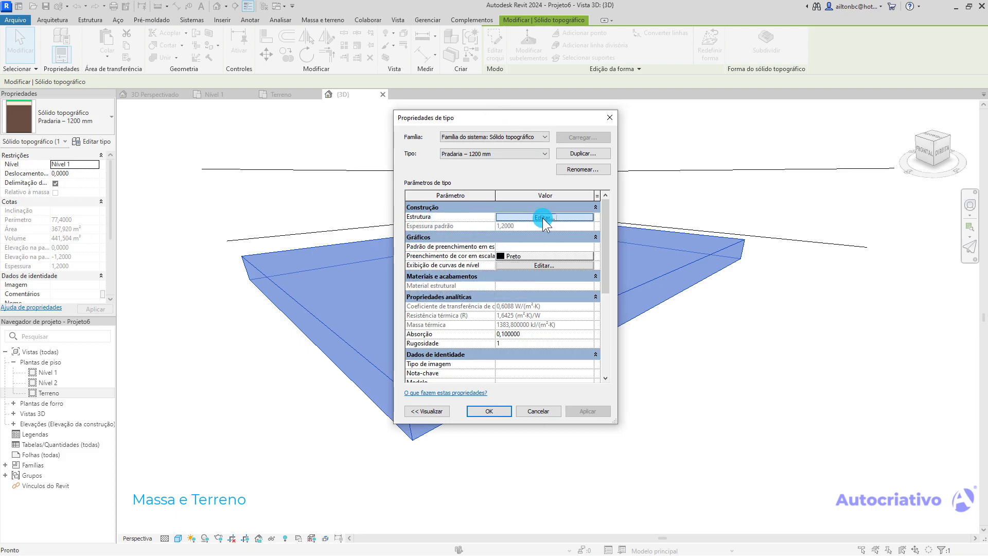
{"action": "left_click", "coordinate": [498, 234]}
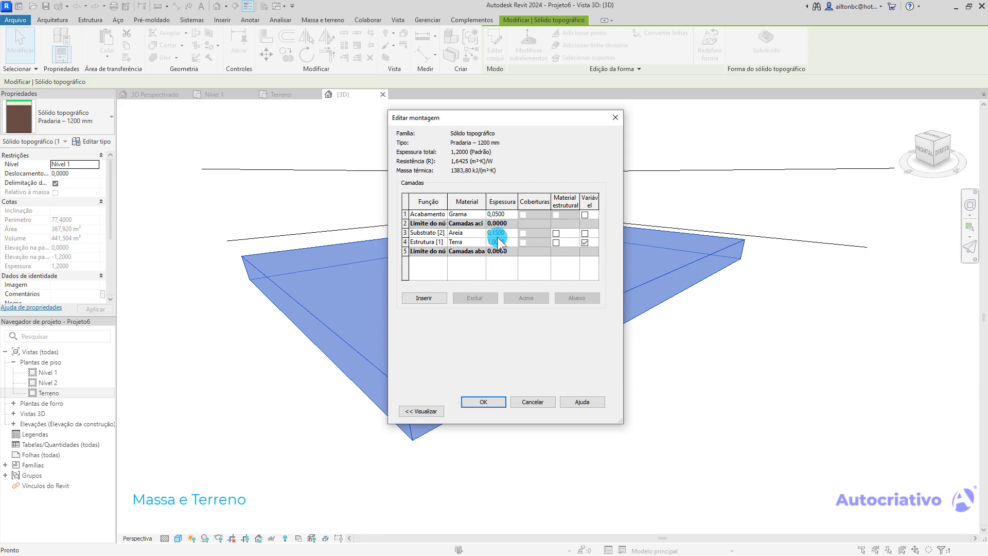
{"action": "left_click", "coordinate": [500, 235]}
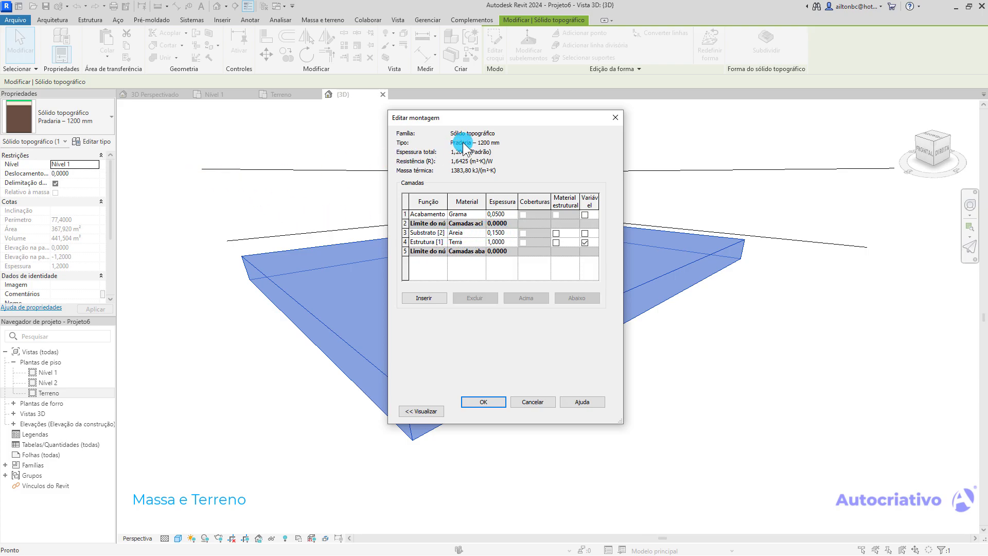
{"action": "left_click", "coordinate": [532, 401]}
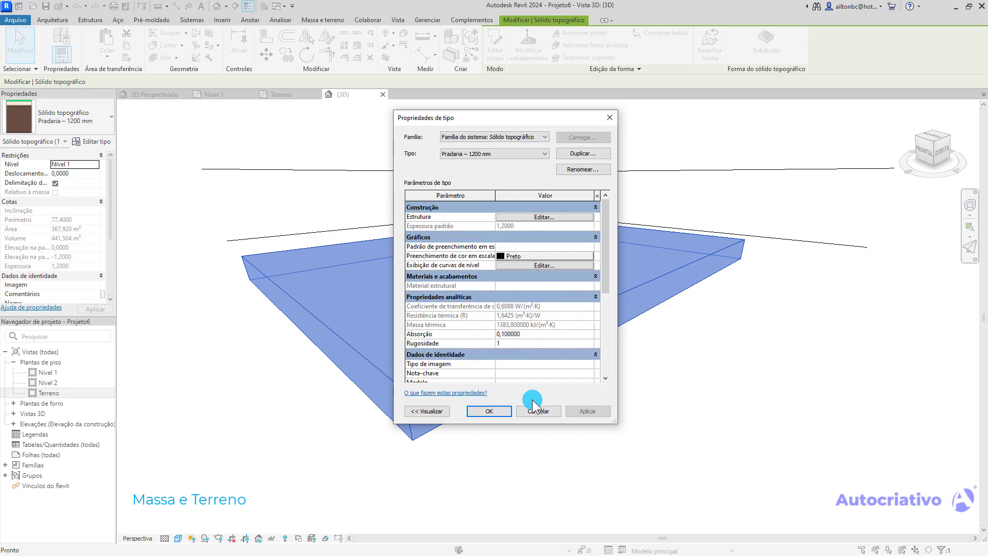
{"action": "left_click", "coordinate": [541, 142]}
{"action": "left_click", "coordinate": [540, 140]}
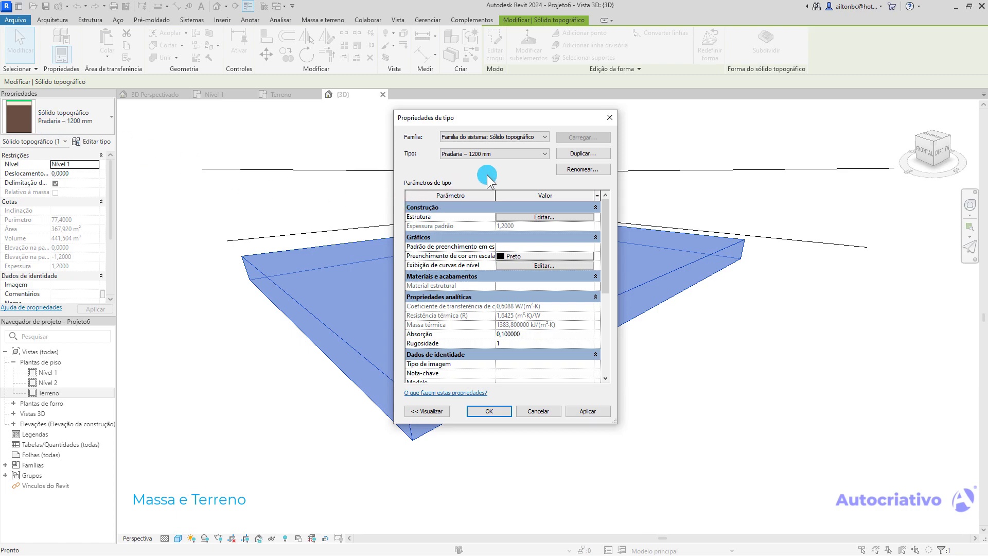
- Set the thickness of the Terra structure layer to 4 in the toposolid type and apply the change
{"action": "left_click", "coordinate": [542, 217]}
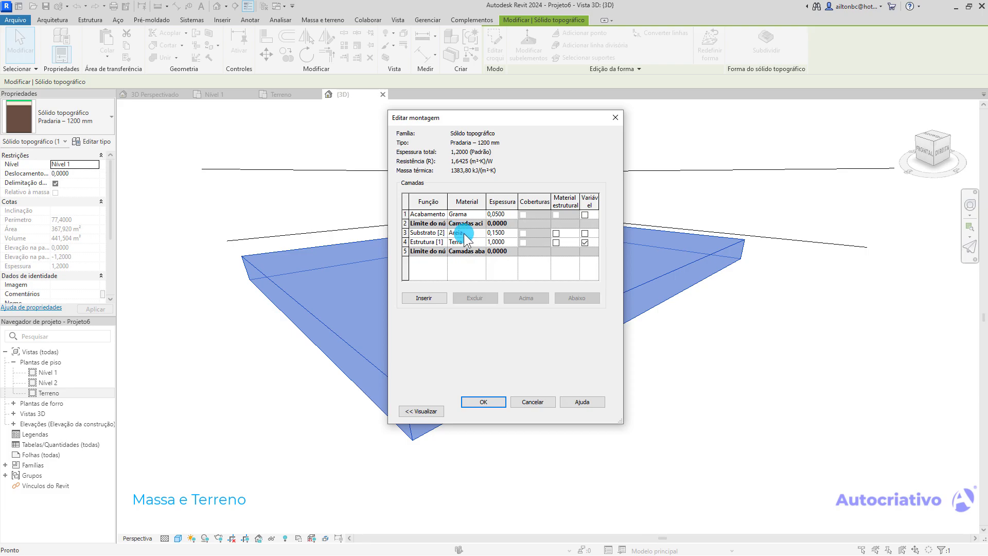
{"action": "left_click", "coordinate": [495, 242]}
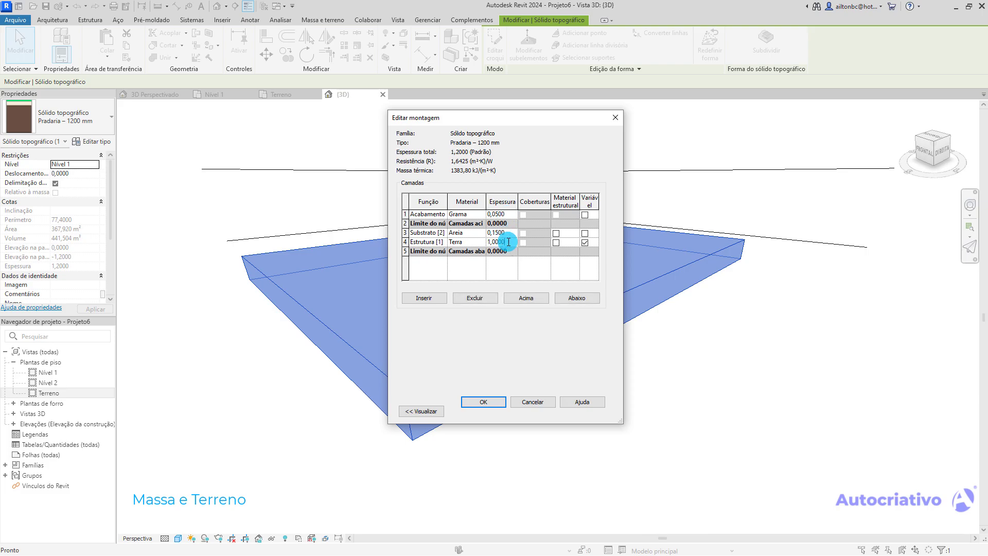
{"action": "left_click", "coordinate": [506, 243]}
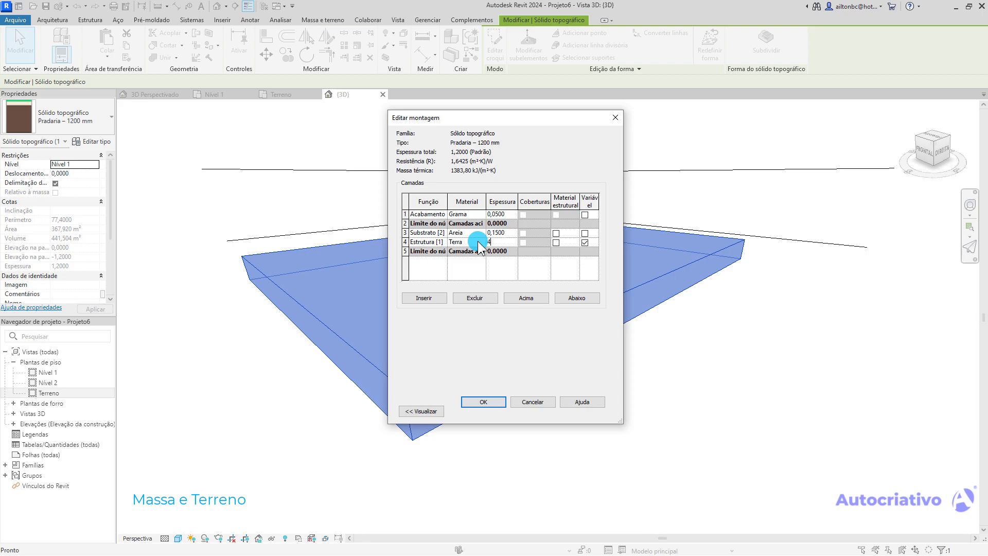
{"action": "type", "text": "4"}
{"action": "left_click", "coordinate": [483, 401]}
{"action": "left_click", "coordinate": [587, 411]}
{"action": "left_click", "coordinate": [488, 411]}
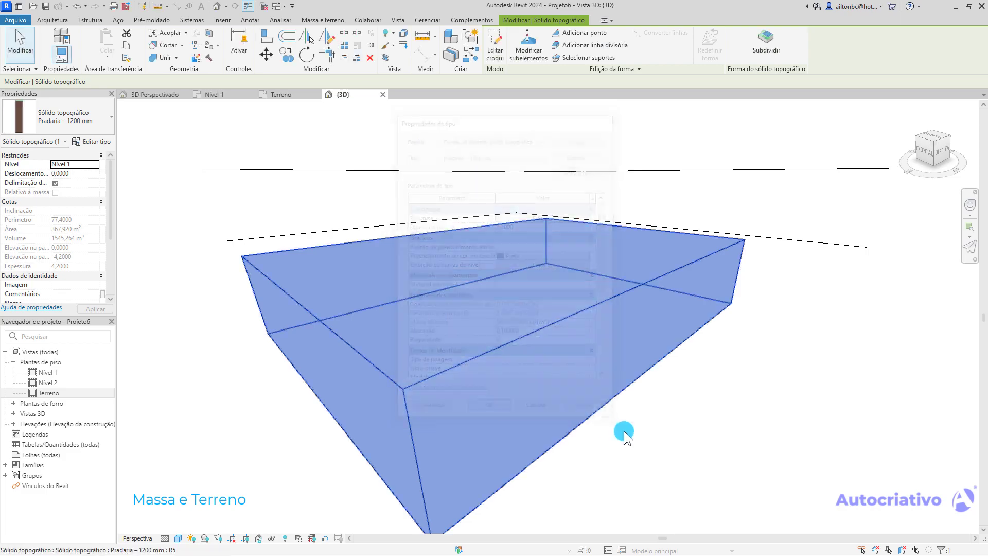
- Inspect the thickened toposolid and its dimension properties, and undo the thickness change of the Terra layer
{"action": "left_click", "coordinate": [650, 430]}
{"action": "middle_click_drag", "start_coordinate": [649, 430], "coordinate": [600, 310]}
{"action": "left_click", "coordinate": [556, 248]}
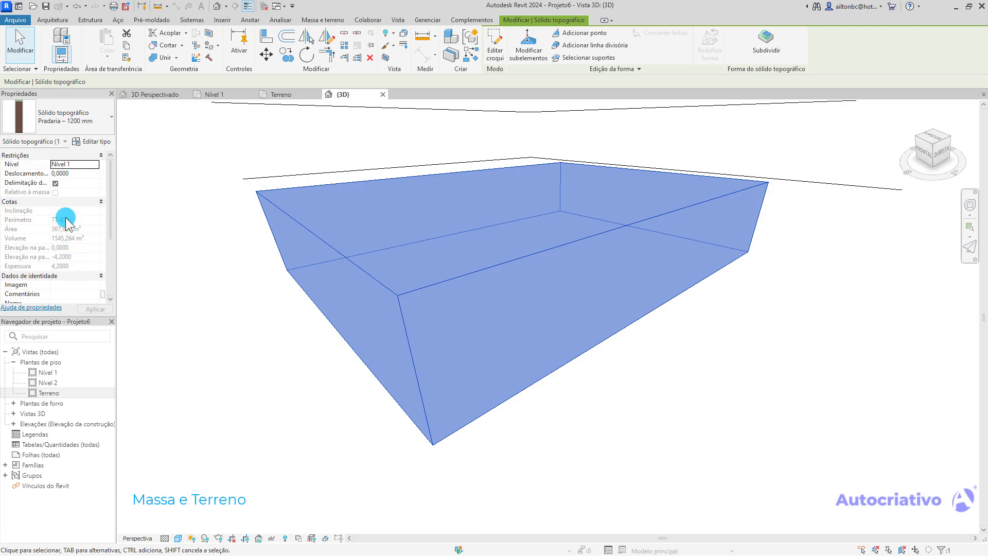
{"action": "left_click", "coordinate": [708, 363]}
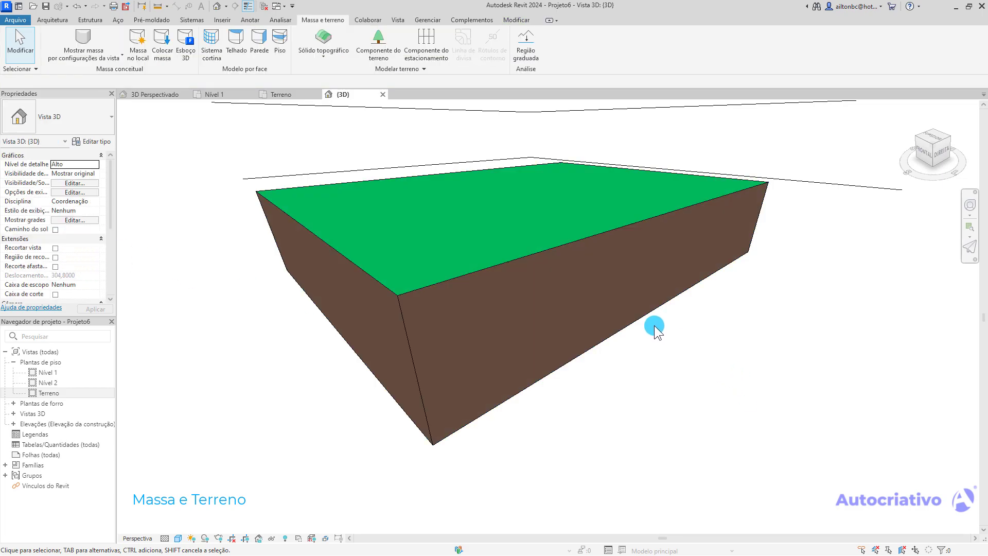
{"action": "scroll", "coordinate": [654, 328], "scroll_direction": "down", "scroll_amount": 2}
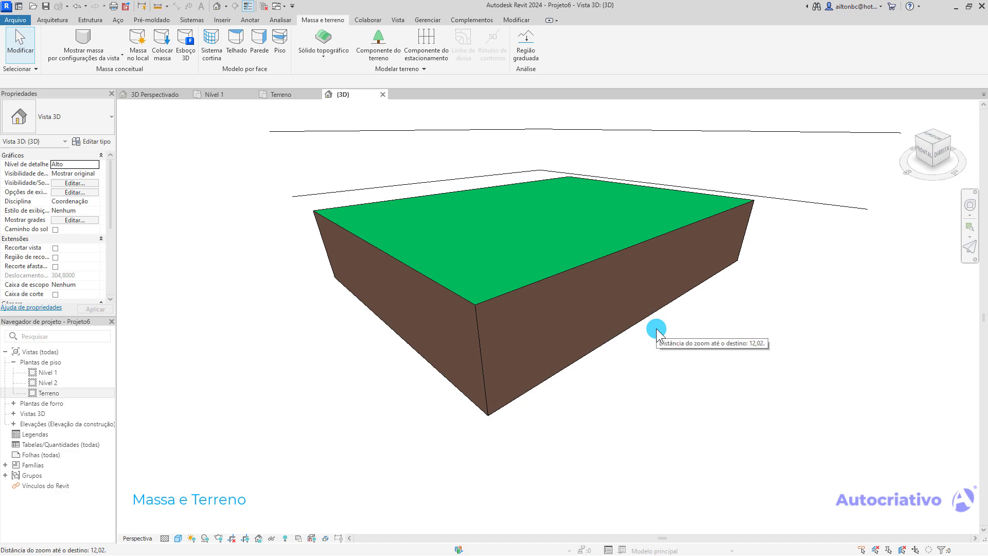
{"action": "scroll", "coordinate": [647, 315], "scroll_direction": "up", "scroll_amount": 5}
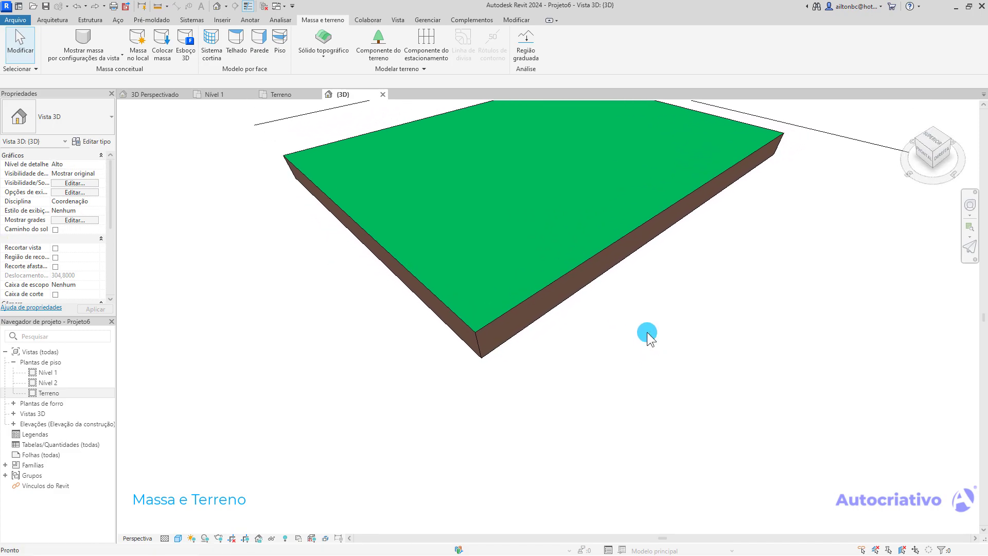
{"action": "scroll", "coordinate": [488, 221], "scroll_direction": "down", "scroll_amount": 5}
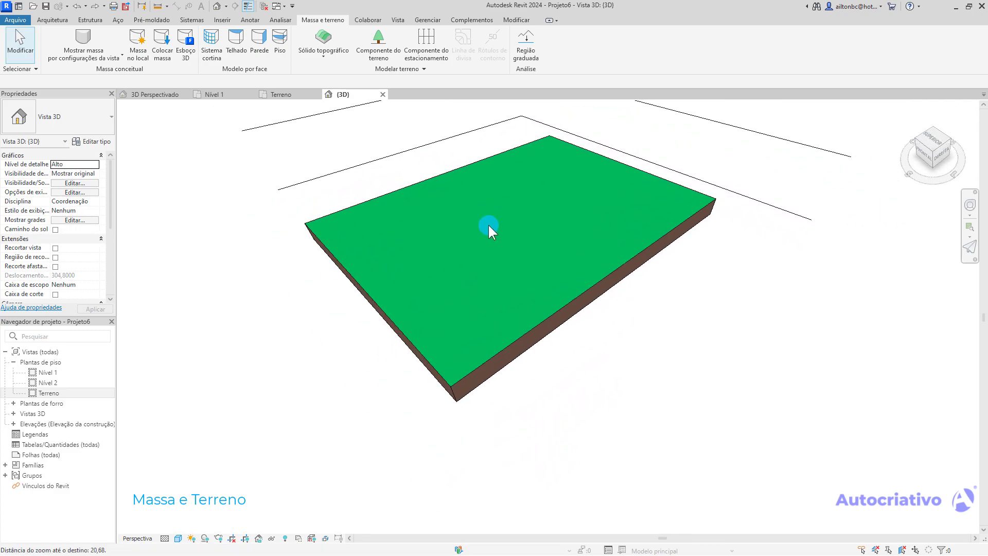
{"action": "middle_click_drag", "start_coordinate": [510, 257], "coordinate": [502, 277], "text": "shift"}
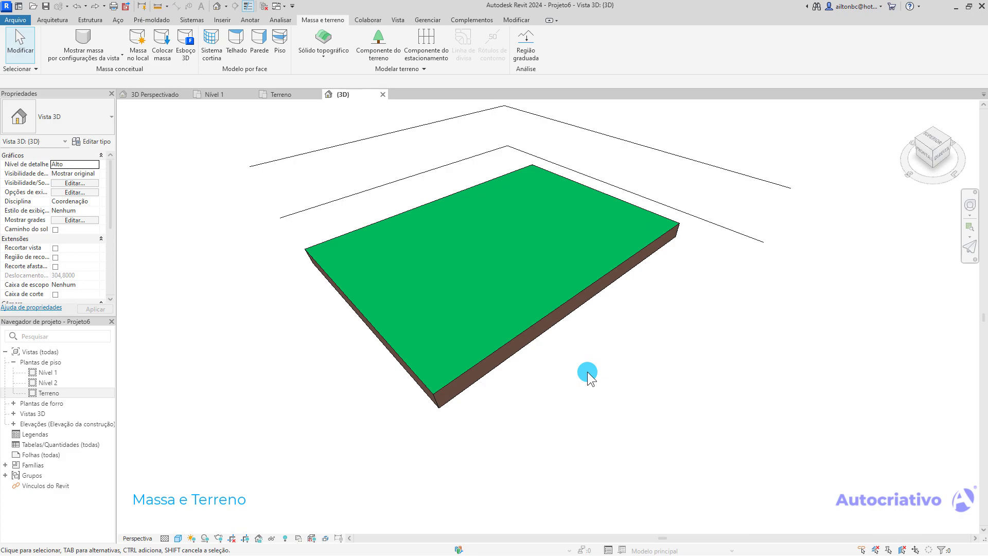
- Add a shape point near the toposolid's front-left corner using the Absoluto option with an elevation of 0,5000
{"action": "left_click", "coordinate": [560, 304]}
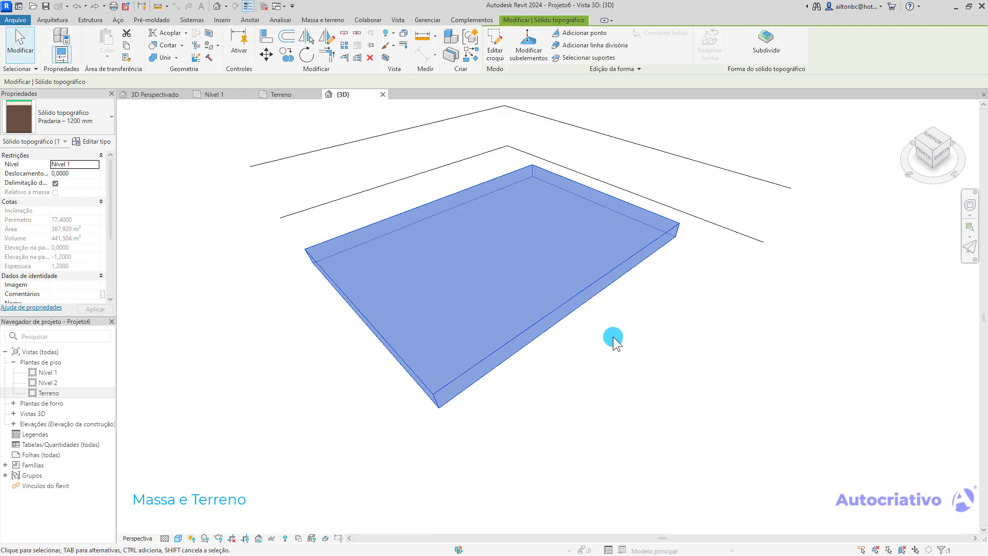
{"action": "left_click", "coordinate": [584, 33]}
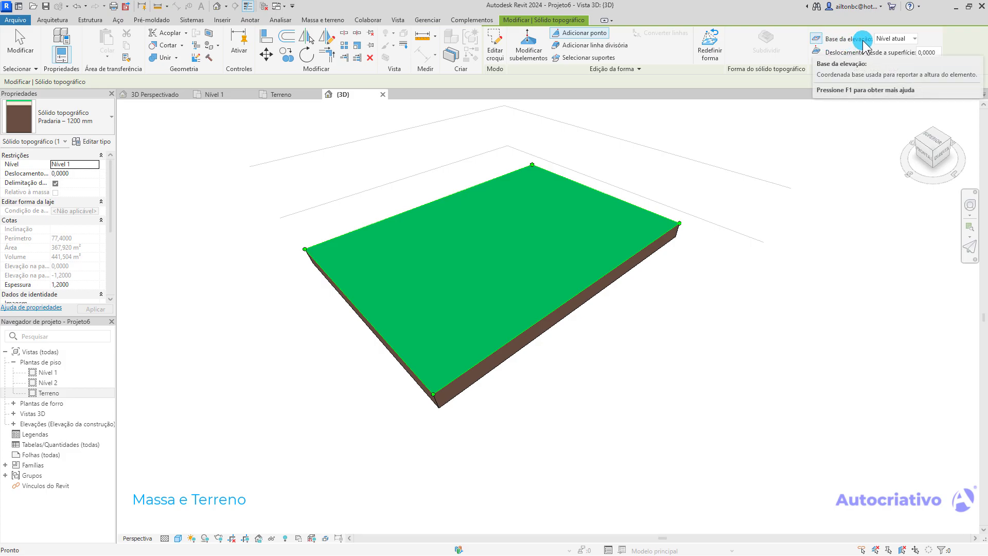
{"action": "left_click", "coordinate": [930, 52]}
{"action": "left_click", "coordinate": [925, 53]}
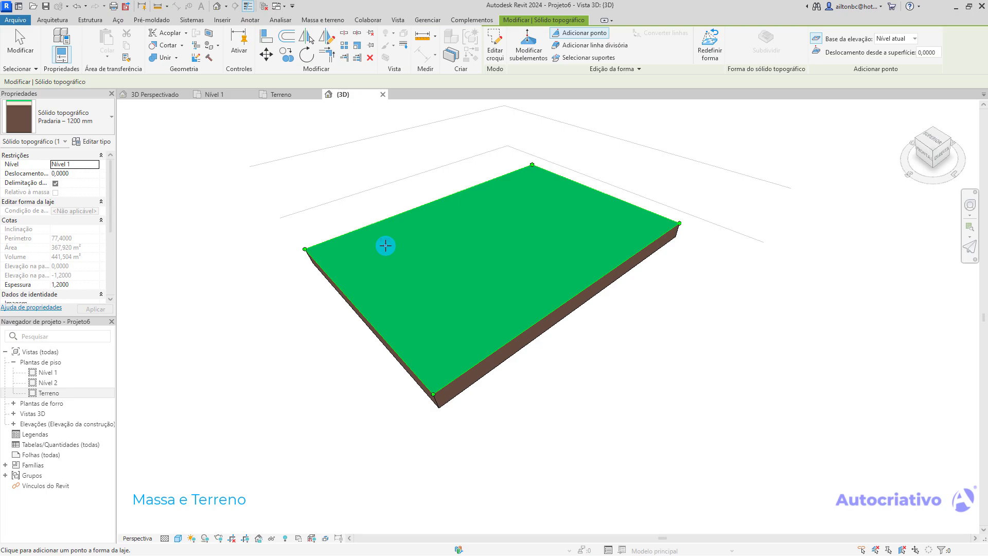
{"action": "left_click", "coordinate": [814, 53]}
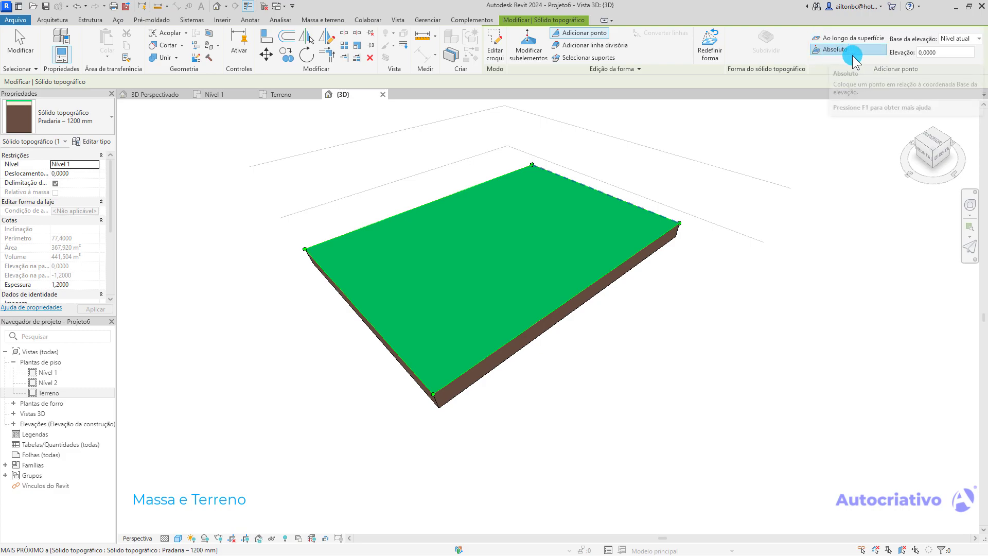
{"action": "left_click", "coordinate": [938, 52]}
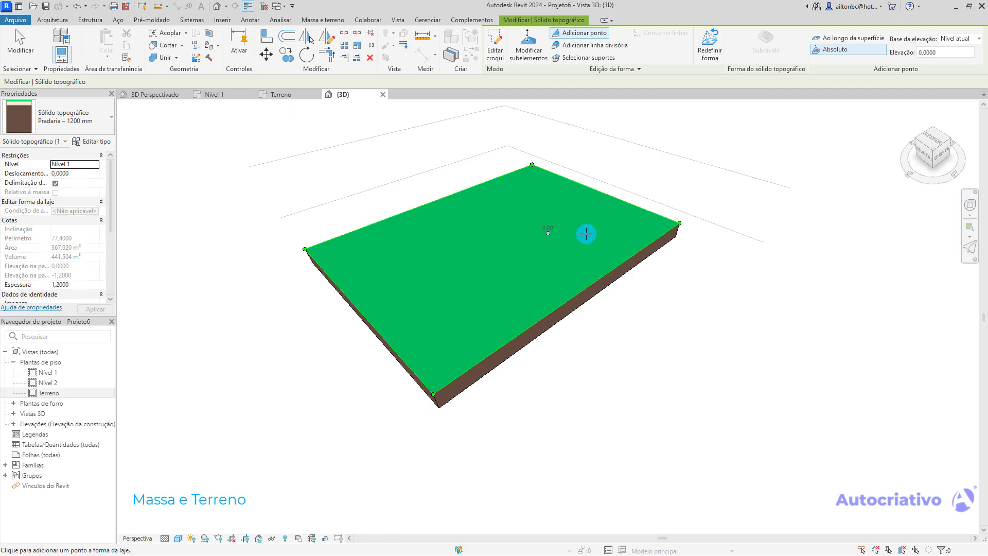
{"action": "double_click", "coordinate": [940, 52]}
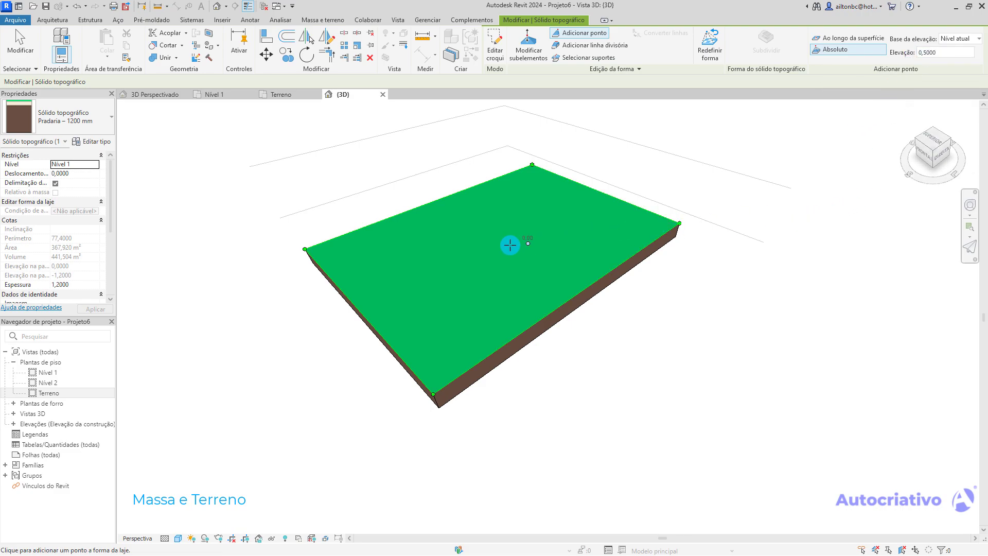
{"action": "left_click", "coordinate": [350, 259]}
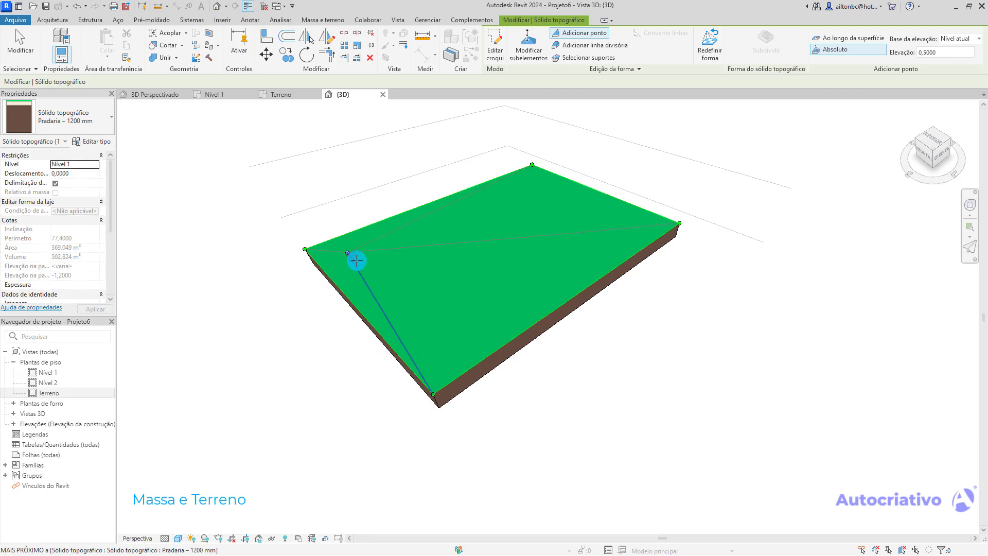
- Add three shape points at an absolute elevation of 1,0000 on the toposolid, around and beyond the existing interior point
{"action": "middle_click_drag", "start_coordinate": [376, 266], "coordinate": [486, 224], "text": "shift"}
{"action": "middle_click_drag", "start_coordinate": [369, 307], "coordinate": [517, 281], "text": "shift"}
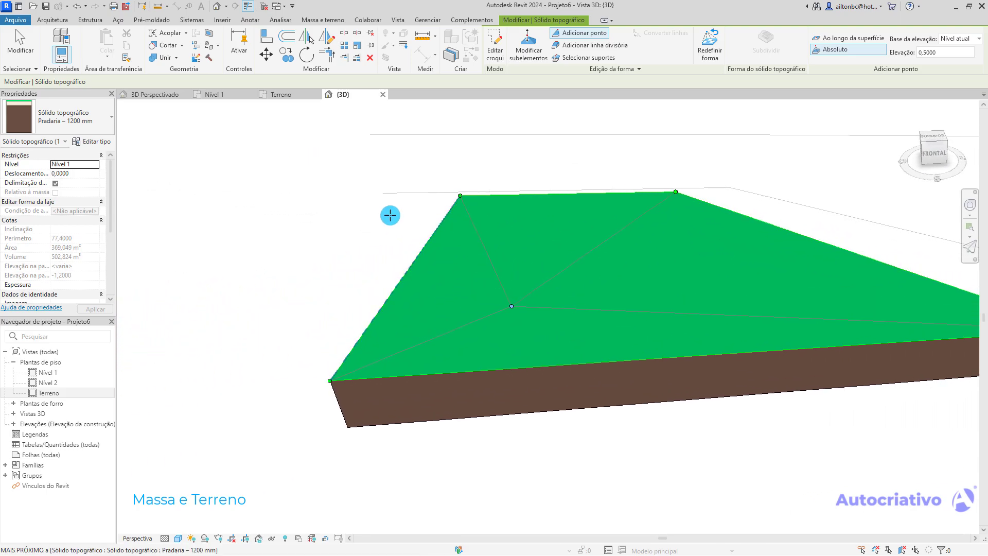
{"action": "middle_click_drag", "start_coordinate": [577, 287], "coordinate": [386, 252], "text": "shift"}
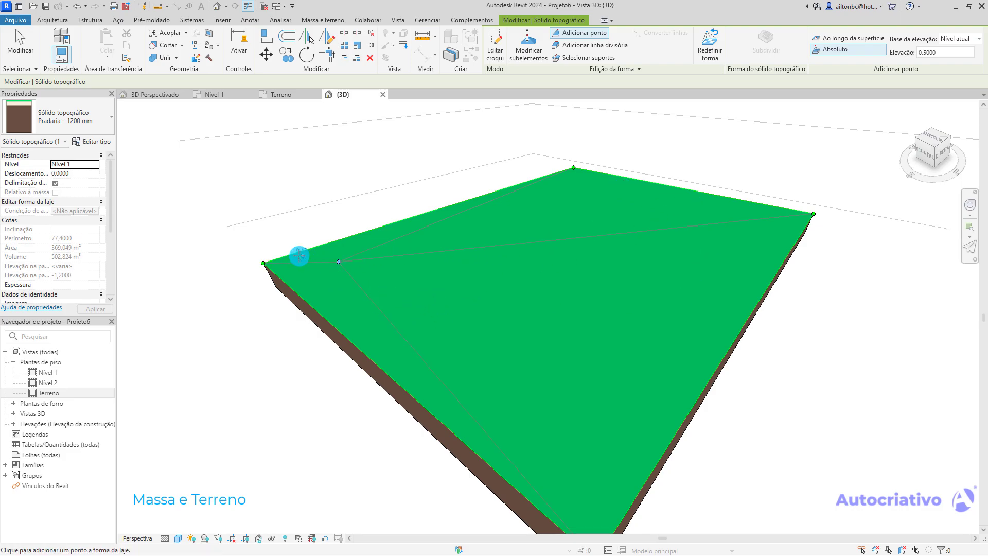
{"action": "middle_click_drag", "start_coordinate": [417, 293], "coordinate": [470, 327], "text": "shift"}
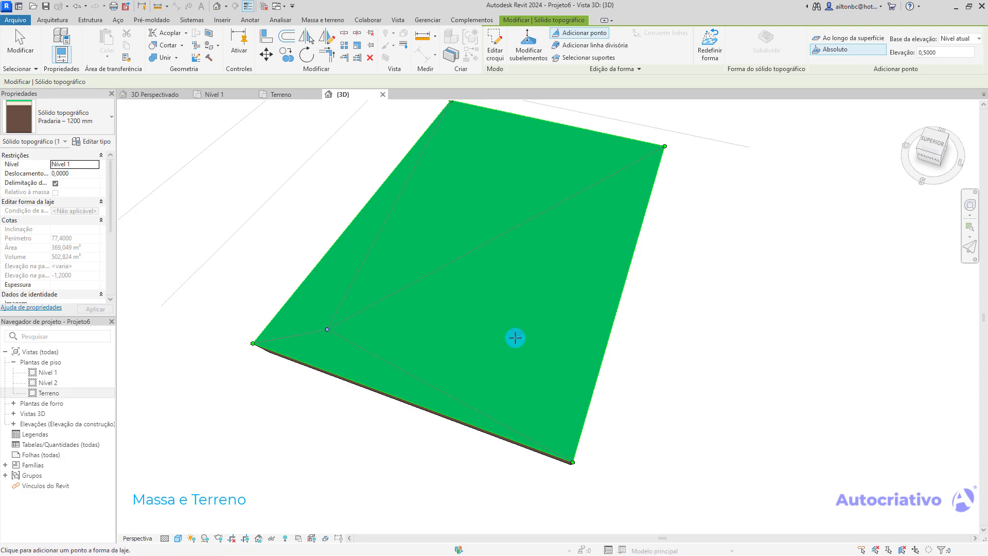
{"action": "left_click", "coordinate": [942, 52]}
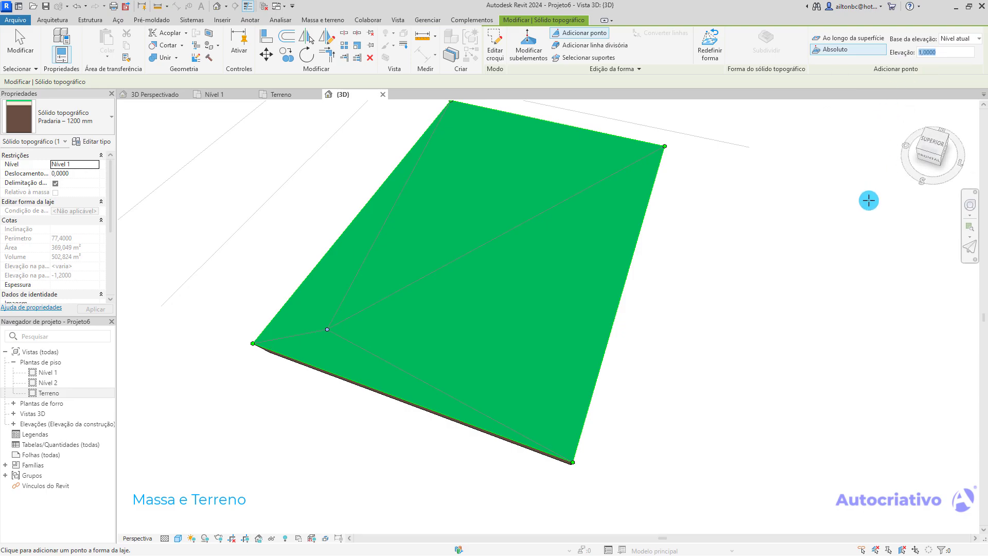
{"action": "left_click", "coordinate": [420, 335]}
{"action": "middle_click_drag", "start_coordinate": [513, 349], "coordinate": [465, 331], "text": "shift"}
{"action": "left_click", "coordinate": [399, 264]}
{"action": "left_click", "coordinate": [417, 289]}
{"action": "left_click", "coordinate": [486, 326]}
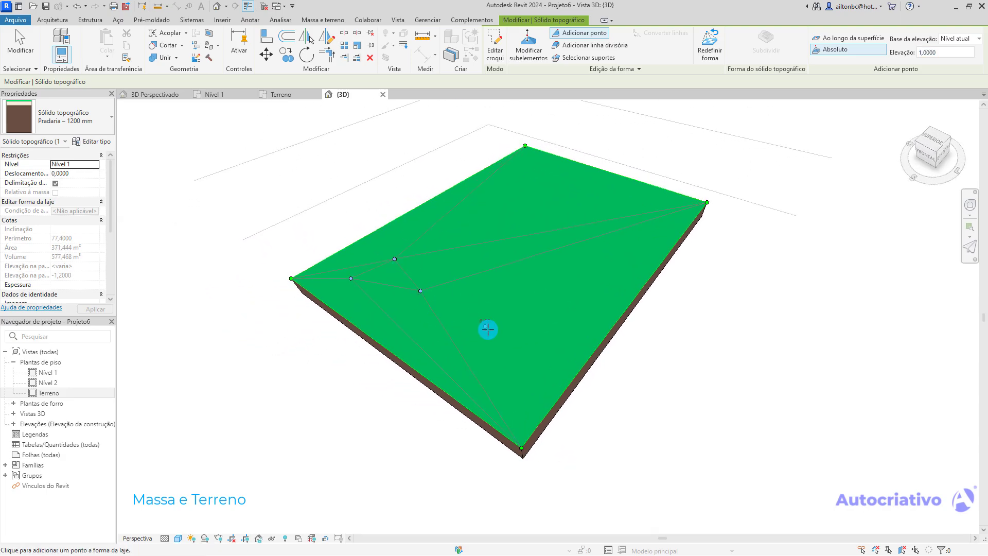
- Add shape points at an absolute elevation of 0,3000 across the middle of the toposolid and along its right side
{"action": "left_click", "coordinate": [944, 53]}
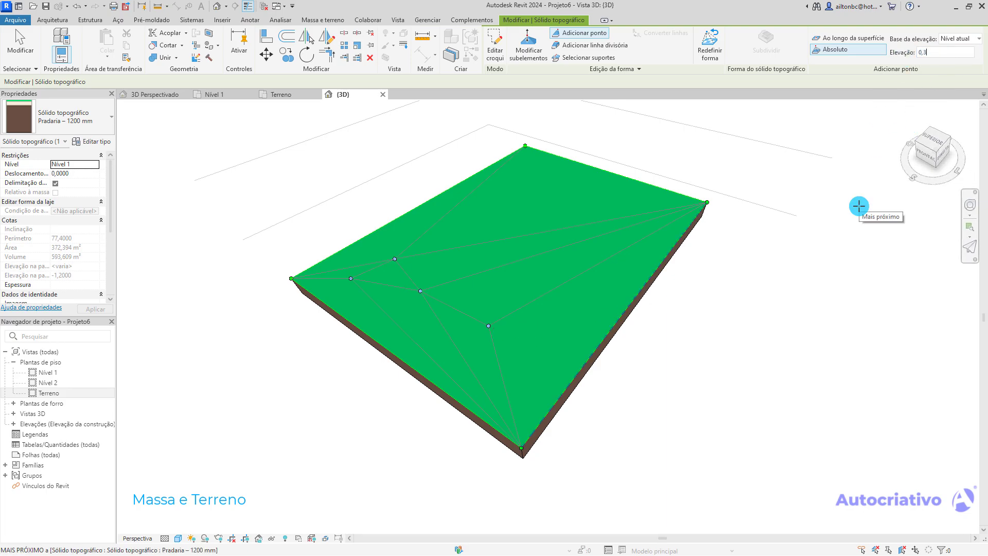
{"action": "left_click", "coordinate": [581, 259]}
{"action": "left_click", "coordinate": [512, 299]}
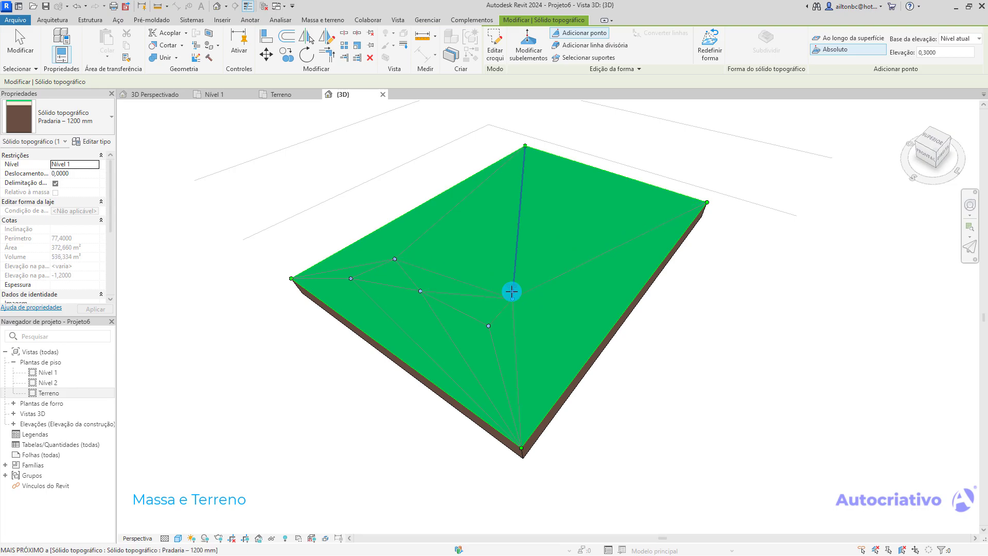
{"action": "left_click", "coordinate": [545, 384]}
{"action": "left_click", "coordinate": [618, 292]}
{"action": "left_click", "coordinate": [657, 227]}
{"action": "middle_click_drag", "start_coordinate": [631, 256], "coordinate": [571, 308], "text": "shift"}
{"action": "left_click", "coordinate": [551, 263]}
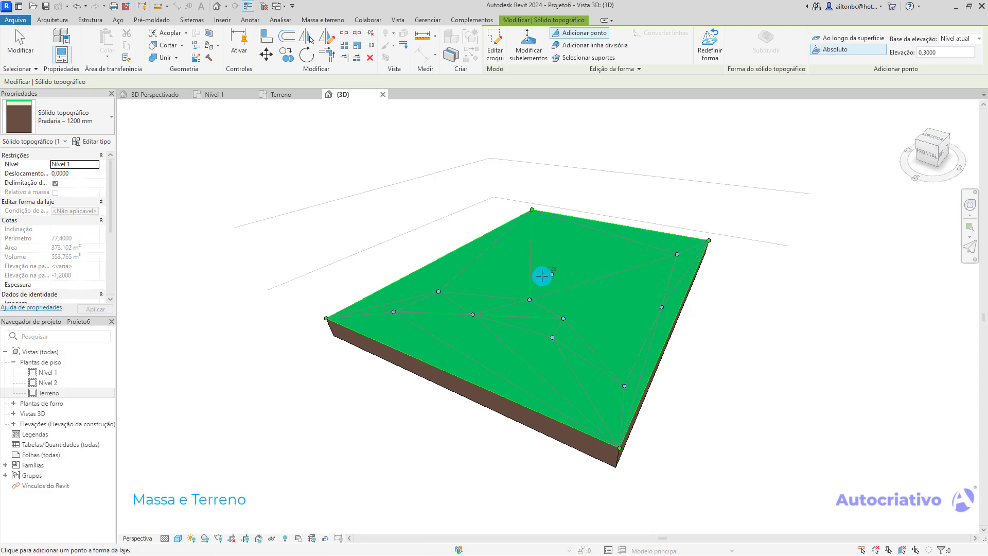
- Add two shape points at an absolute elevation of 1,2000 in the rear part of the toposolid, one close to its left edge
{"action": "middle_click_drag", "start_coordinate": [494, 236], "coordinate": [620, 288], "text": "shift"}
{"action": "left_click", "coordinate": [941, 53]}
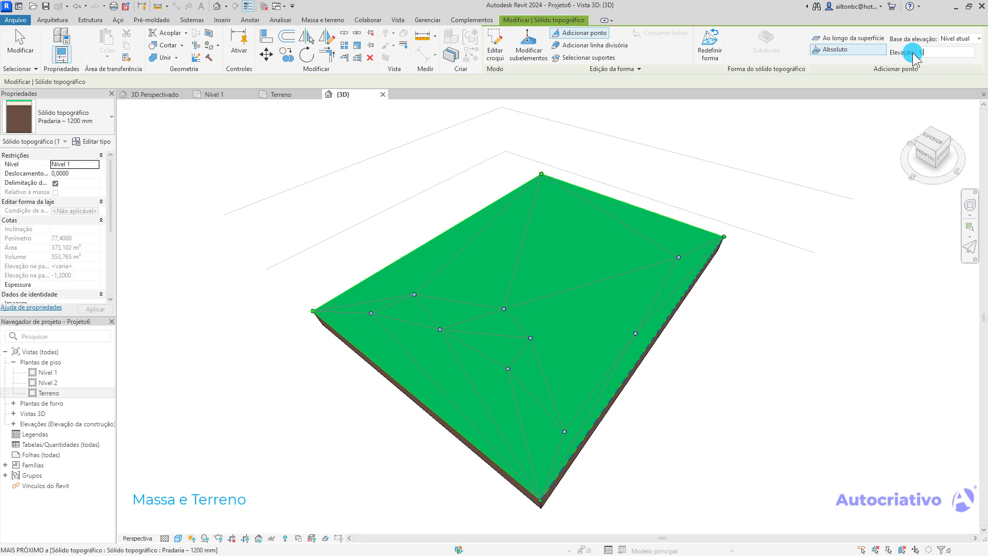
{"action": "left_click", "coordinate": [477, 222]}
{"action": "left_click", "coordinate": [539, 240]}
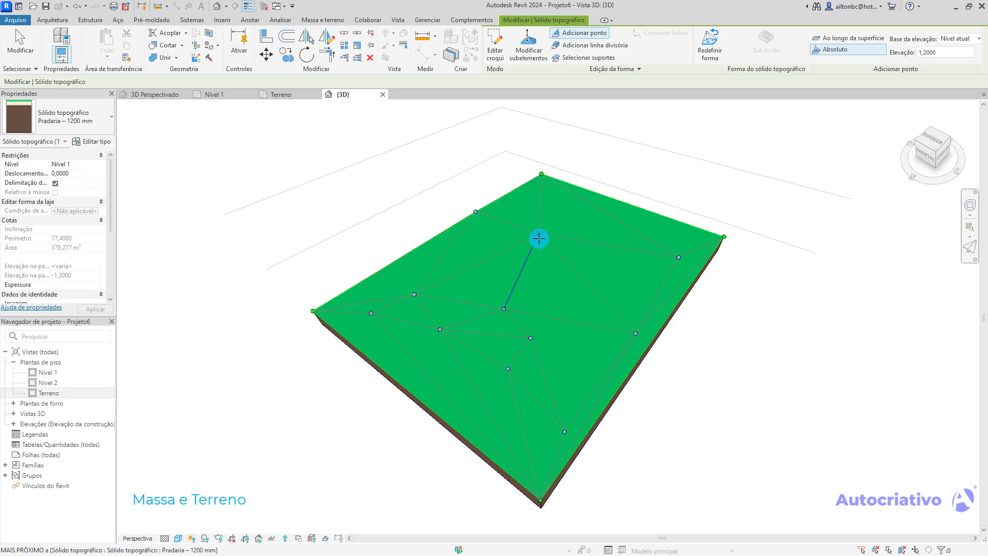
- Add shape points at an absolute elevation of 3,0000 near the toposolid's back edge
{"action": "left_click", "coordinate": [896, 53]}
{"action": "type", "text": "3"}
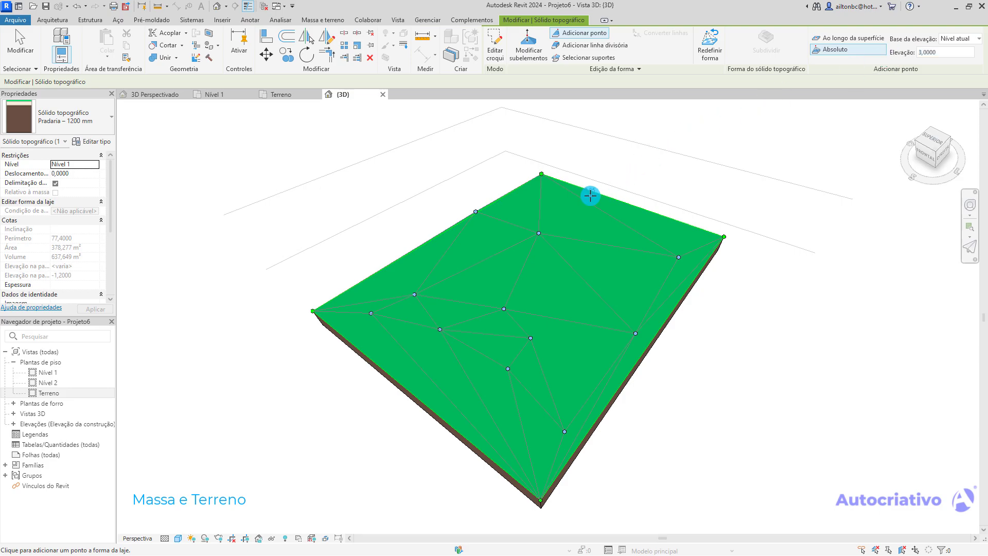
{"action": "left_click", "coordinate": [588, 195]}
{"action": "middle_click_drag", "start_coordinate": [631, 254], "coordinate": [725, 345], "text": "shift"}
{"action": "scroll", "coordinate": [731, 352], "scroll_direction": "up", "scroll_amount": 1}
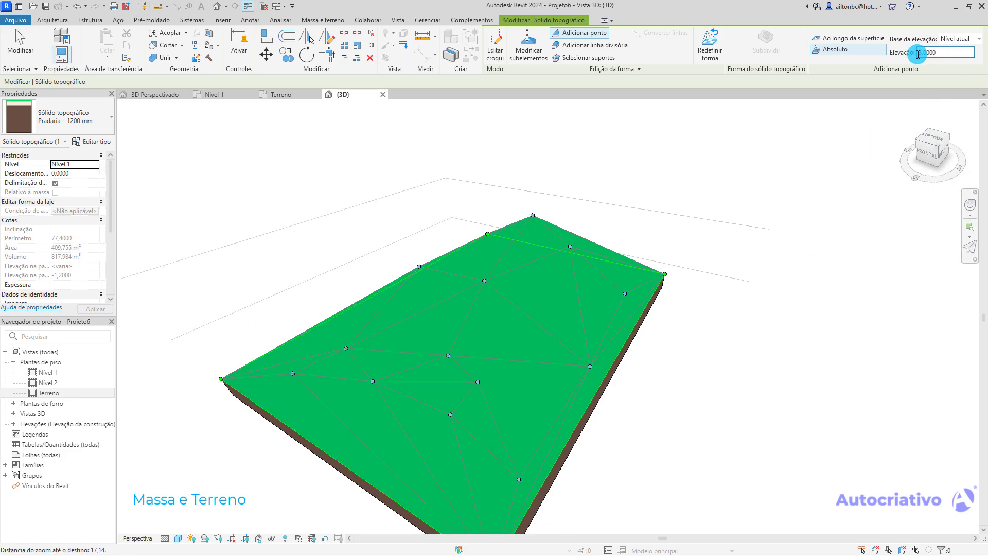
- Add a few more shape points with elevation 0,5000 inside the toposolid and on its front and left edges
{"action": "middle_click_drag", "start_coordinate": [614, 276], "coordinate": [532, 258], "text": "shift"}
{"action": "left_click", "coordinate": [524, 326]}
{"action": "middle_click_drag", "start_coordinate": [524, 327], "coordinate": [547, 392], "text": "shift"}
{"action": "scroll", "coordinate": [496, 365], "scroll_direction": "up", "scroll_amount": 2}
{"action": "middle_click_drag", "start_coordinate": [495, 365], "coordinate": [558, 320], "text": "shift"}
{"action": "left_click", "coordinate": [434, 315]}
{"action": "left_click", "coordinate": [683, 414]}
{"action": "middle_click_drag", "start_coordinate": [688, 413], "coordinate": [573, 401], "text": "shift"}
{"action": "scroll", "coordinate": [589, 384], "scroll_direction": "up", "scroll_amount": 3}
{"action": "scroll", "coordinate": [646, 350], "scroll_direction": "down", "scroll_amount": 3}
{"action": "middle_click_drag", "start_coordinate": [624, 348], "coordinate": [575, 364], "text": "shift"}
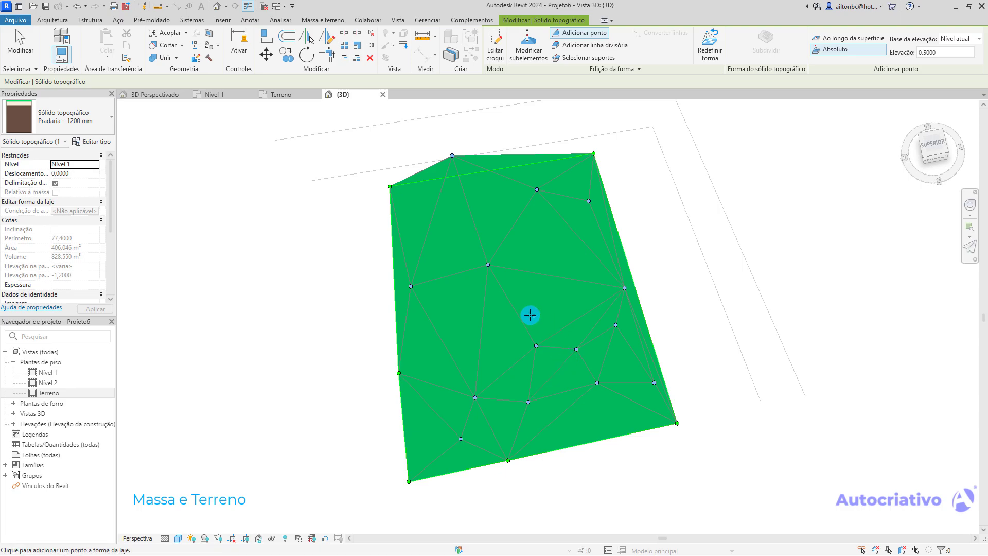
- Check the shape points in the Terreno plan and finish the toposolid's shape editing back in the 3D view
{"action": "left_click", "coordinate": [286, 96]}
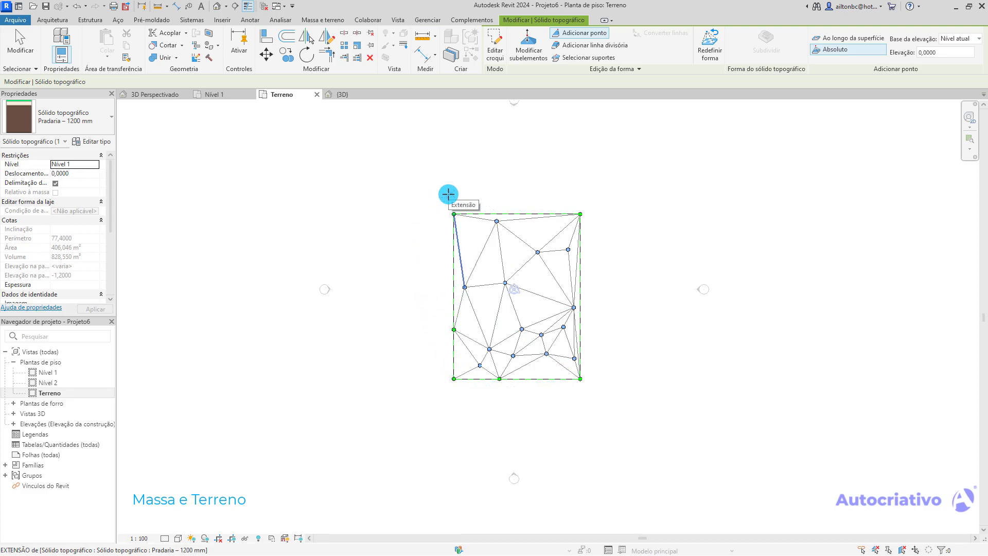
{"action": "left_click", "coordinate": [507, 357]}
{"action": "scroll", "coordinate": [515, 349], "scroll_direction": "up", "scroll_amount": 3}
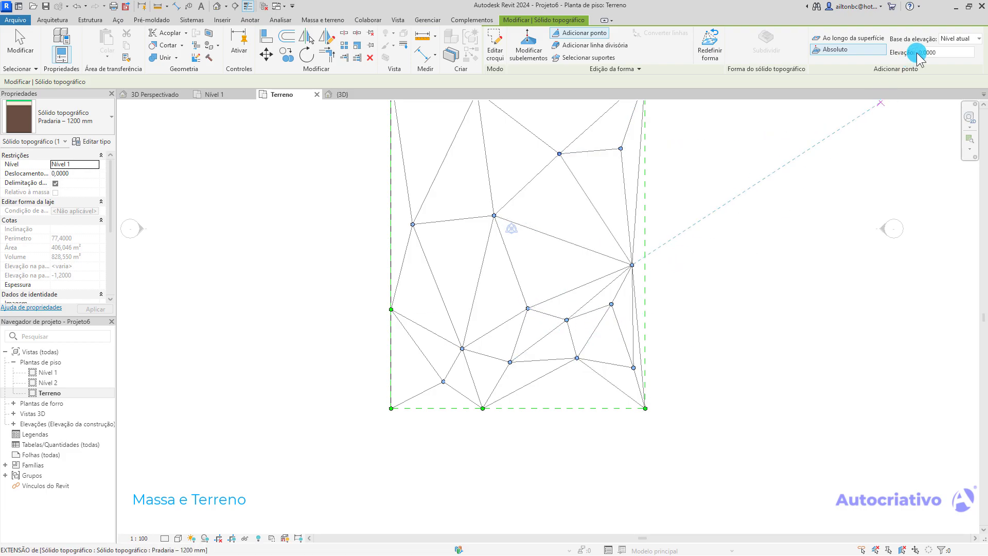
{"action": "scroll", "coordinate": [637, 249], "scroll_direction": "down", "scroll_amount": 3}
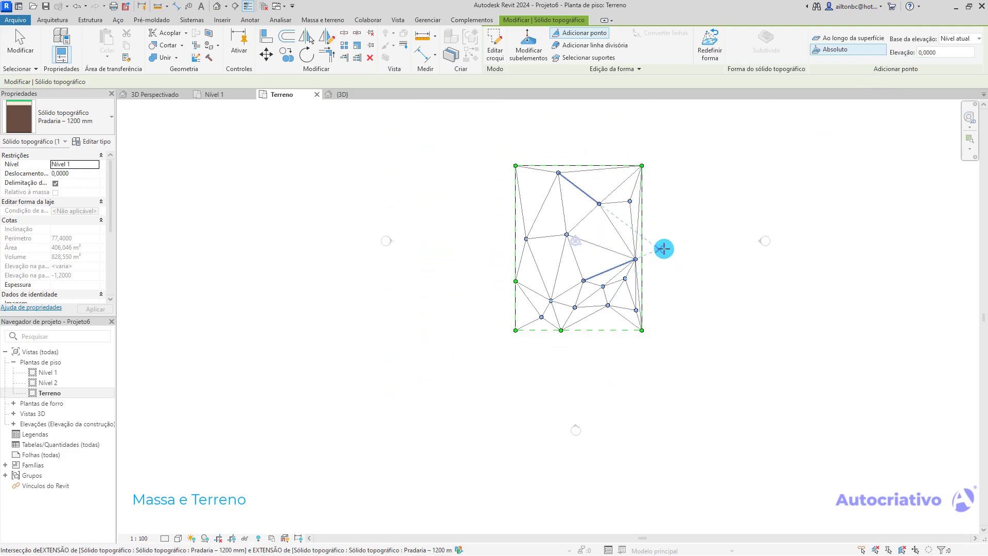
{"action": "left_click", "coordinate": [346, 95]}
{"action": "middle_click_drag", "start_coordinate": [655, 375], "coordinate": [539, 299], "text": "shift"}
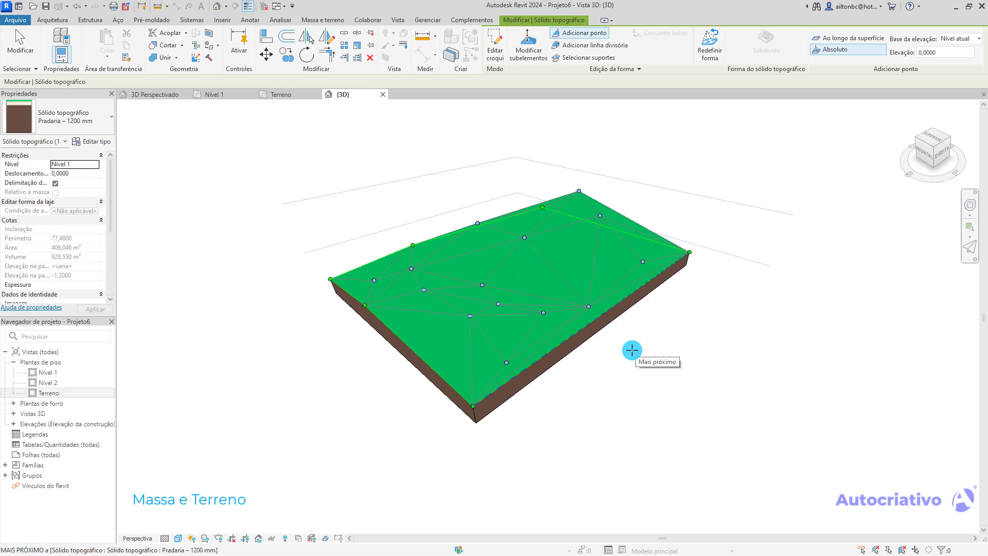
{"action": "key", "text": "Escape"}
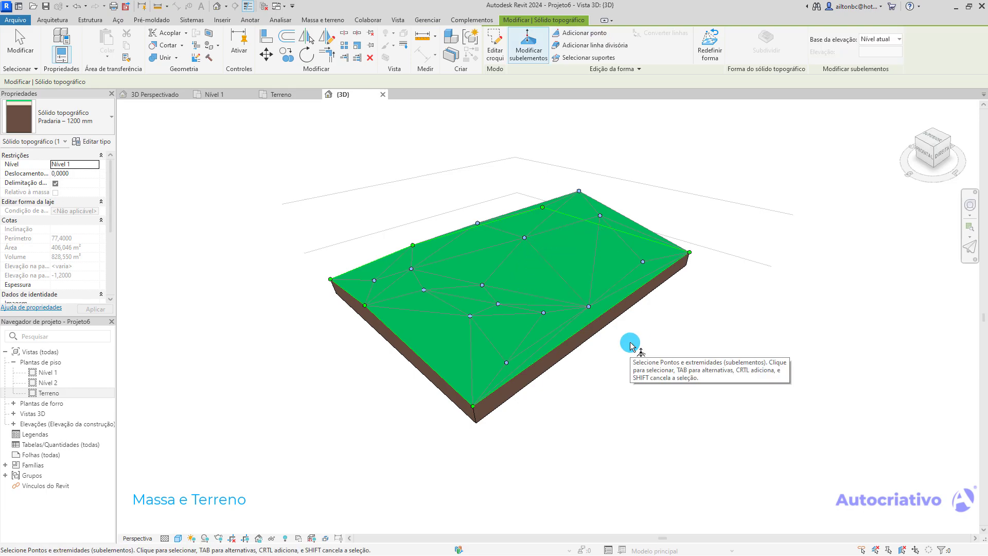
{"action": "key", "text": "Escape"}
{"action": "middle_click_drag", "start_coordinate": [647, 336], "coordinate": [623, 319], "text": "shift"}
{"action": "middle_click_drag", "start_coordinate": [586, 284], "coordinate": [593, 354], "text": "shift"}
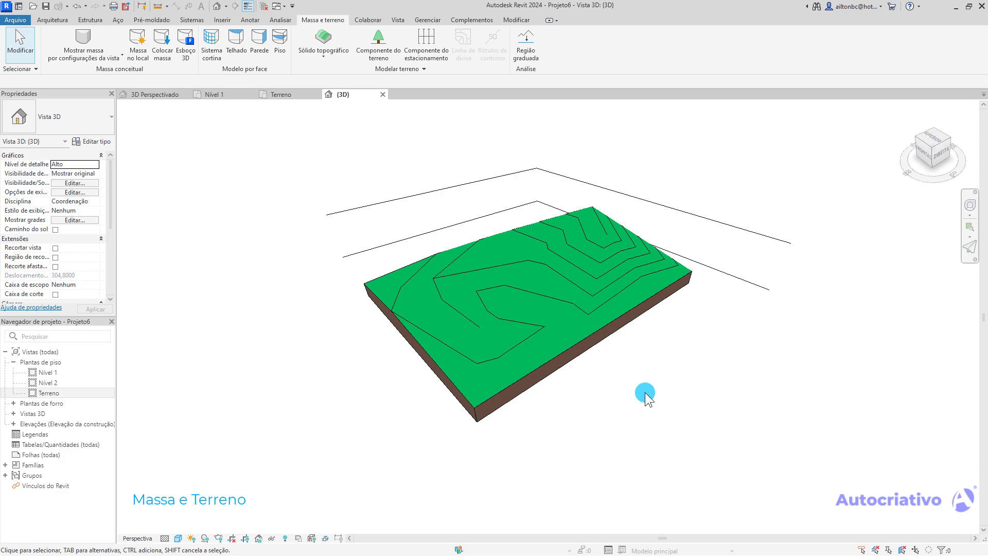
- Review the contour display settings of the toposolid type Pradaria – 1200 mm and examine the contour lines on the terrain
{"action": "left_click", "coordinate": [599, 329]}
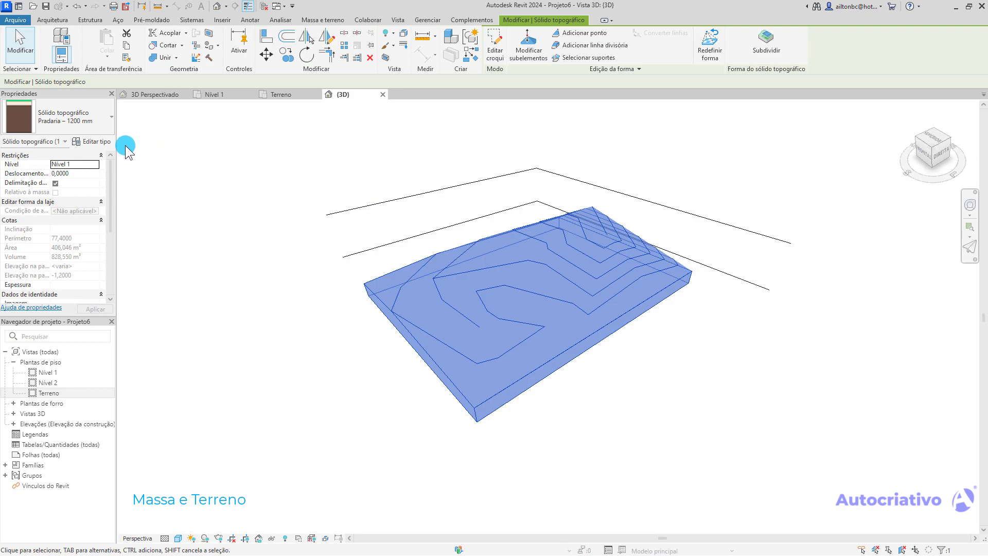
{"action": "left_click", "coordinate": [102, 141]}
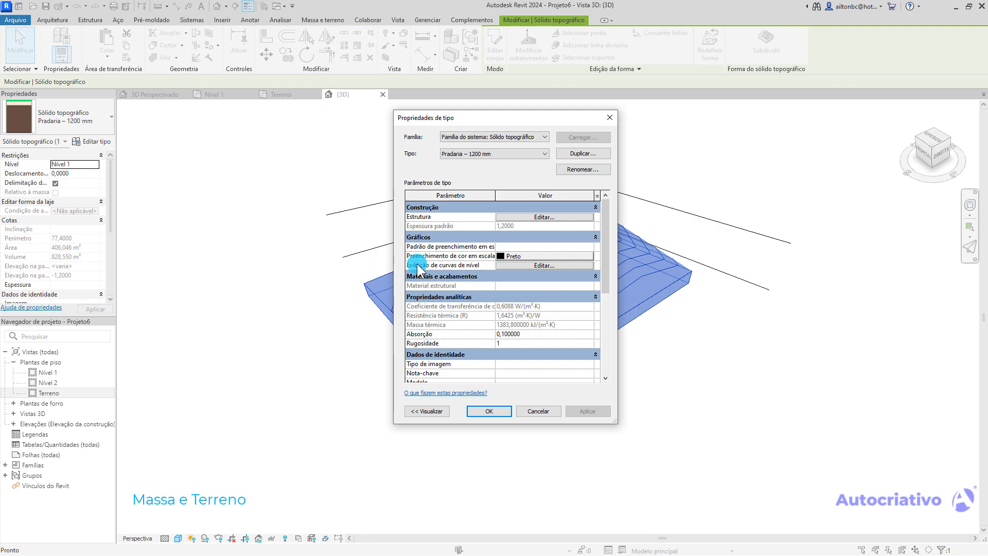
{"action": "left_click", "coordinate": [547, 266]}
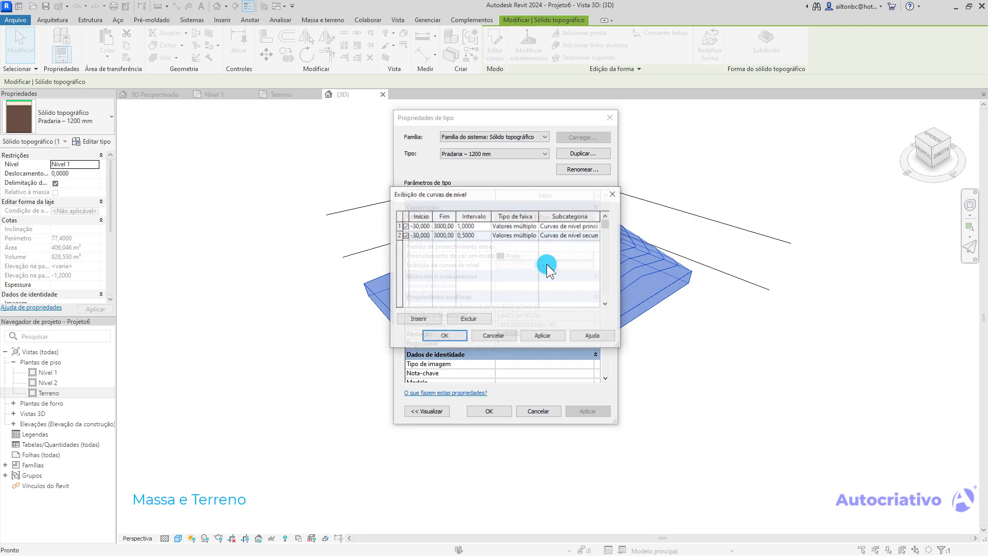
{"action": "left_click_drag", "start_coordinate": [493, 197], "coordinate": [680, 198]}
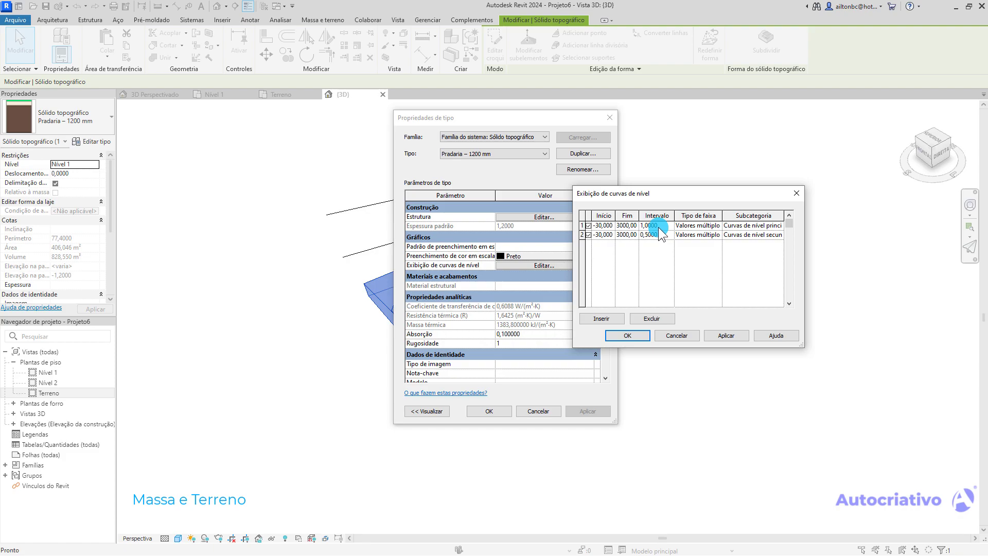
{"action": "left_click", "coordinate": [628, 336]}
{"action": "left_click", "coordinate": [536, 411]}
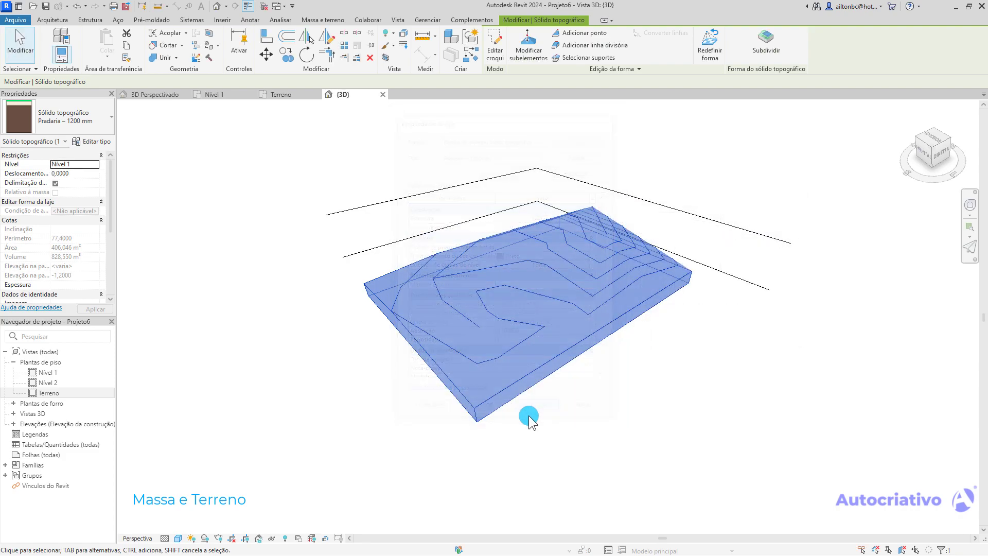
{"action": "left_click", "coordinate": [630, 402]}
{"action": "scroll", "coordinate": [517, 286], "scroll_direction": "up", "scroll_amount": 5}
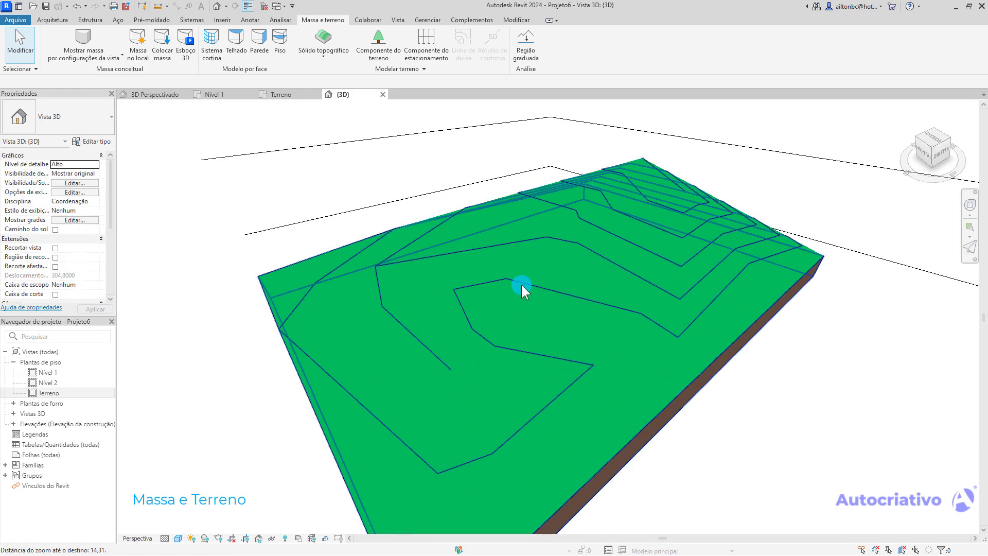
{"action": "mouse_move", "coordinate": [635, 322]}
{"action": "middle_mouse_down", "text": "shift"}
{"action": "mouse_move", "coordinate": [591, 295]}
{"action": "mouse_move", "coordinate": [633, 326]}
{"action": "middle_mouse_up", "text": "shift"}
{"action": "scroll", "coordinate": [632, 326], "scroll_direction": "down", "scroll_amount": 3}
{"action": "middle_click_drag", "start_coordinate": [723, 381], "coordinate": [548, 330]}
- Start a subdivision of the toposolid and open the Terreno plan view for sketching its boundary
{"action": "left_click", "coordinate": [548, 330]}
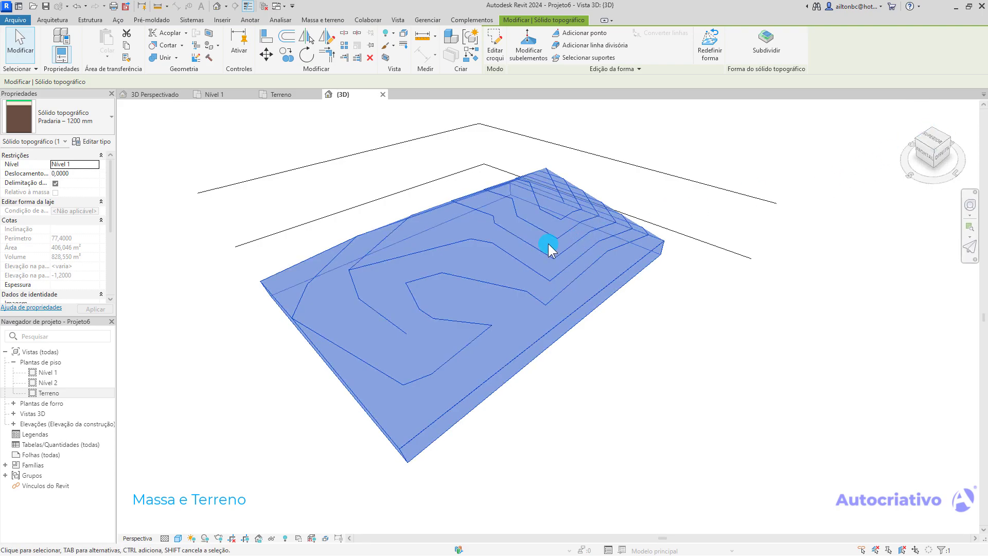
{"action": "left_click", "coordinate": [636, 337]}
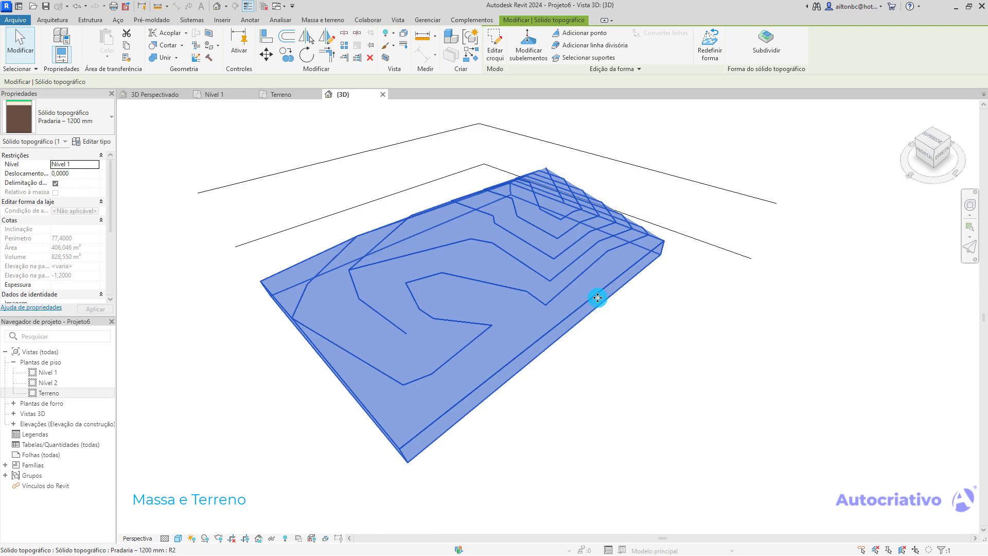
{"action": "left_click", "coordinate": [767, 54]}
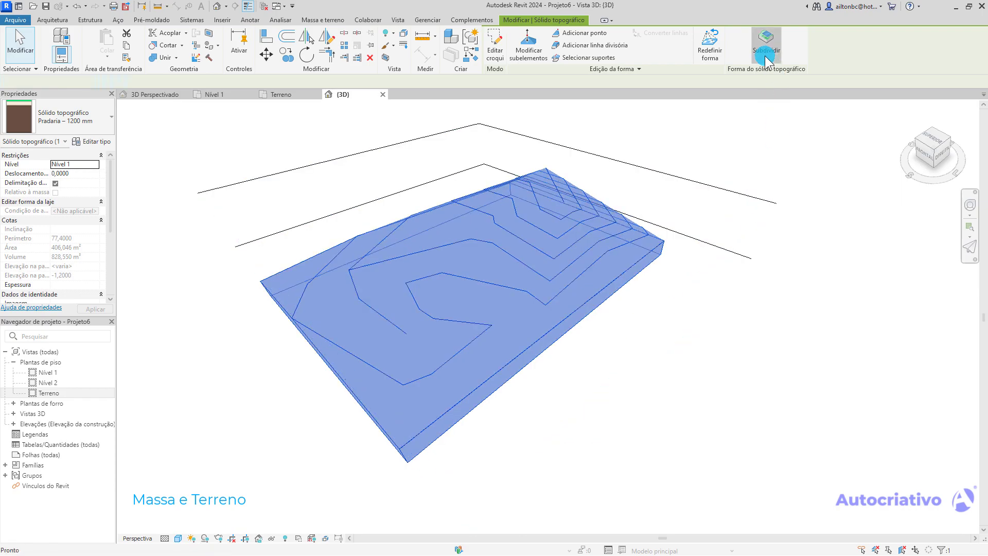
{"action": "middle_click_drag", "start_coordinate": [639, 328], "coordinate": [687, 377]}
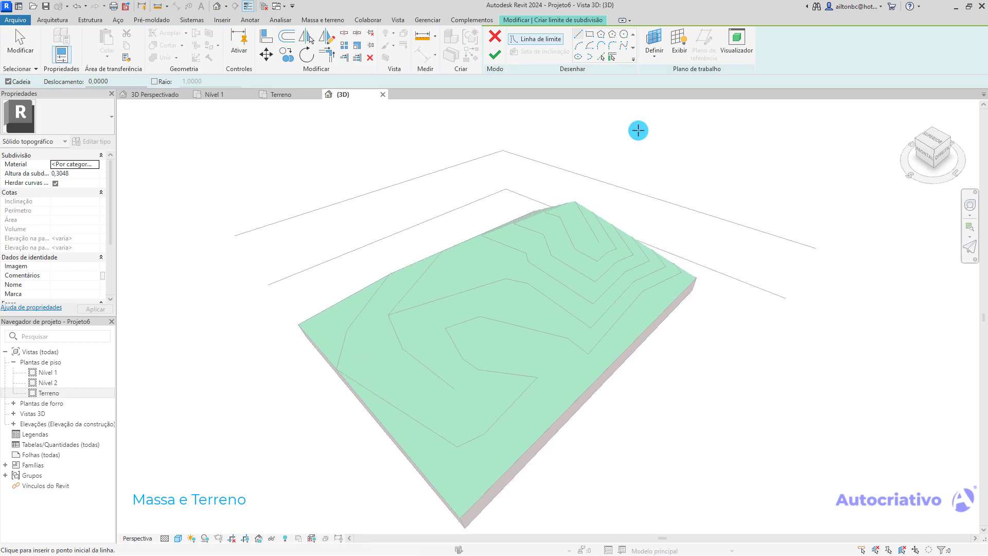
{"action": "left_click", "coordinate": [589, 35]}
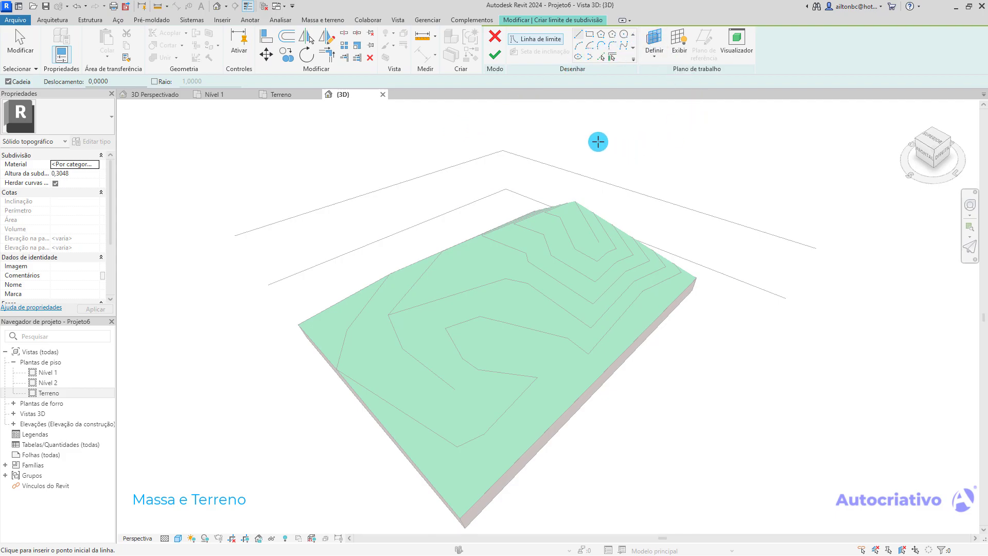
{"action": "left_click", "coordinate": [289, 95]}
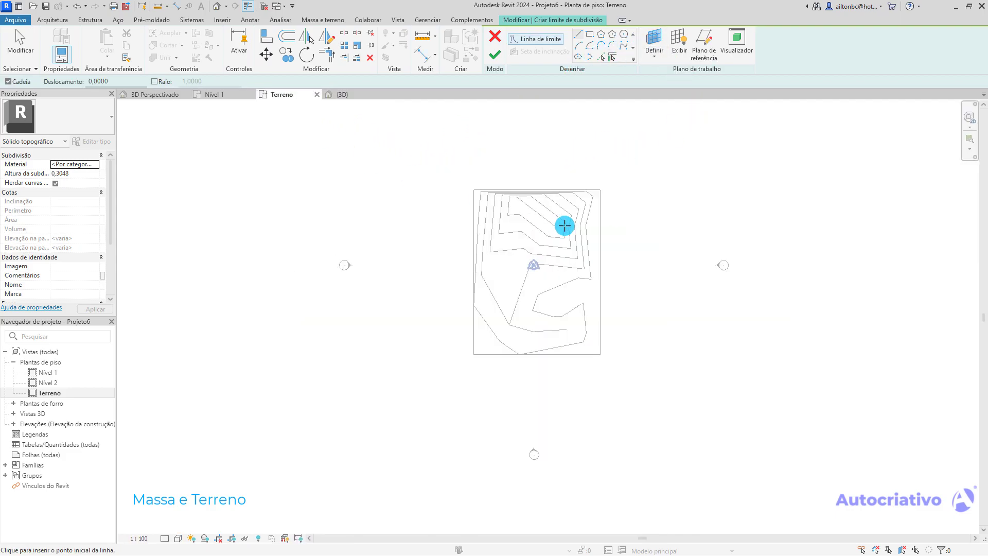
{"action": "scroll", "coordinate": [517, 239], "scroll_direction": "up", "scroll_amount": 2}
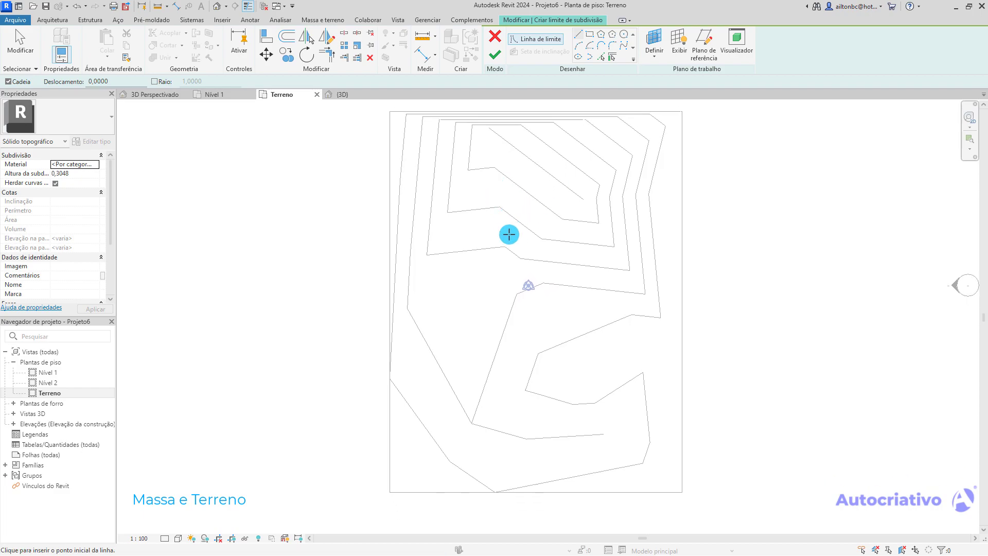
{"action": "middle_click_drag", "start_coordinate": [506, 225], "coordinate": [510, 236]}
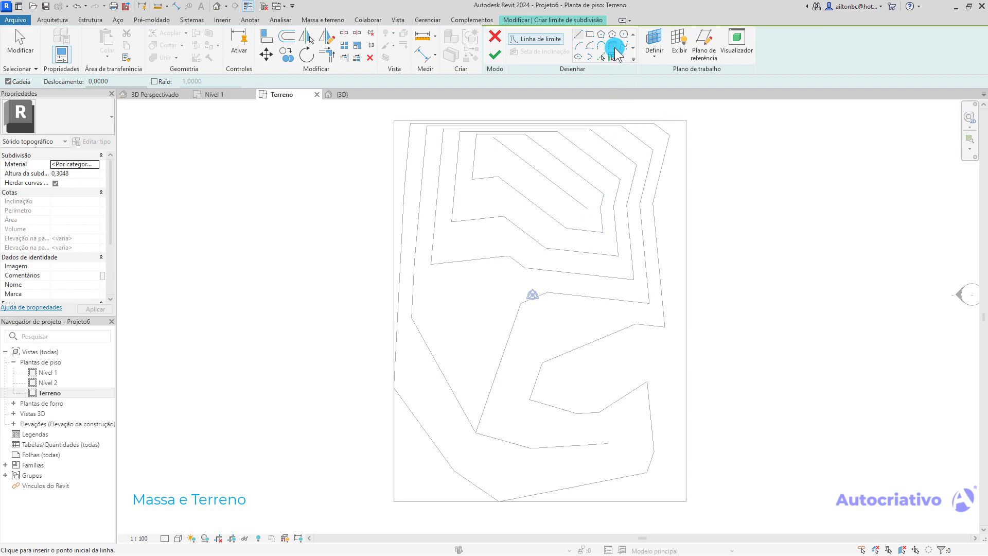
- Sketch a wavy spline along the terrain's left side as the first edge of the subdivision boundary
{"action": "left_click", "coordinate": [624, 51]}
{"action": "left_click", "coordinate": [455, 440]}
{"action": "left_click", "coordinate": [481, 362]}
{"action": "left_click", "coordinate": [439, 314]}
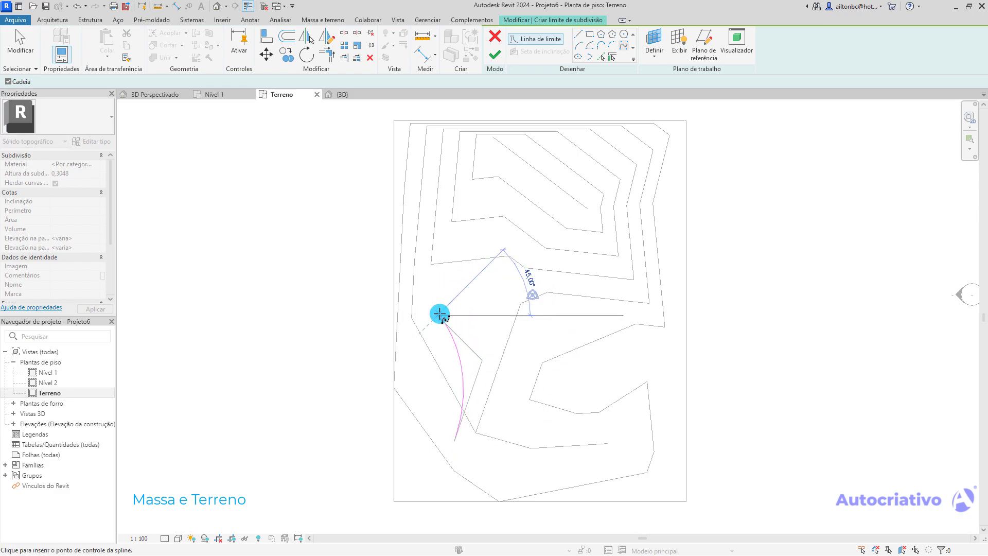
{"action": "left_click", "coordinate": [422, 233]}
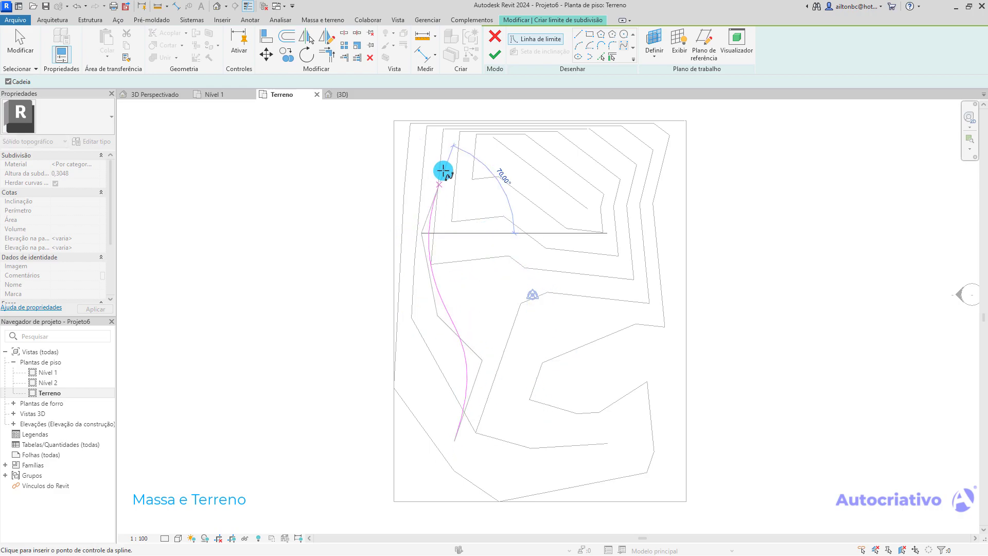
{"action": "middle_click_drag", "start_coordinate": [459, 144], "coordinate": [435, 192]}
{"action": "scroll", "coordinate": [438, 190], "scroll_direction": "up", "scroll_amount": 1}
{"action": "scroll", "coordinate": [442, 186], "scroll_direction": "up", "scroll_amount": 1}
{"action": "left_click", "coordinate": [442, 187]}
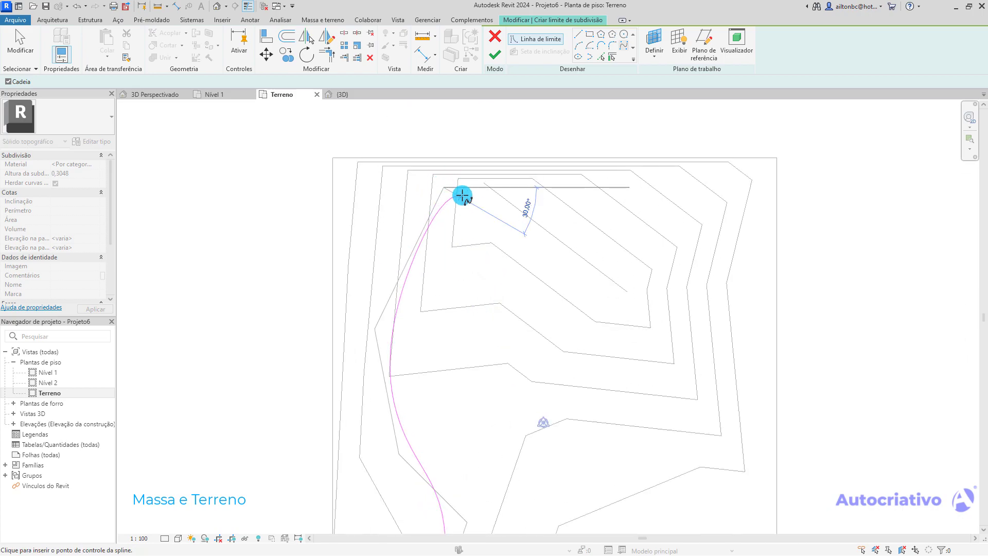
{"action": "key", "text": "Escape"}
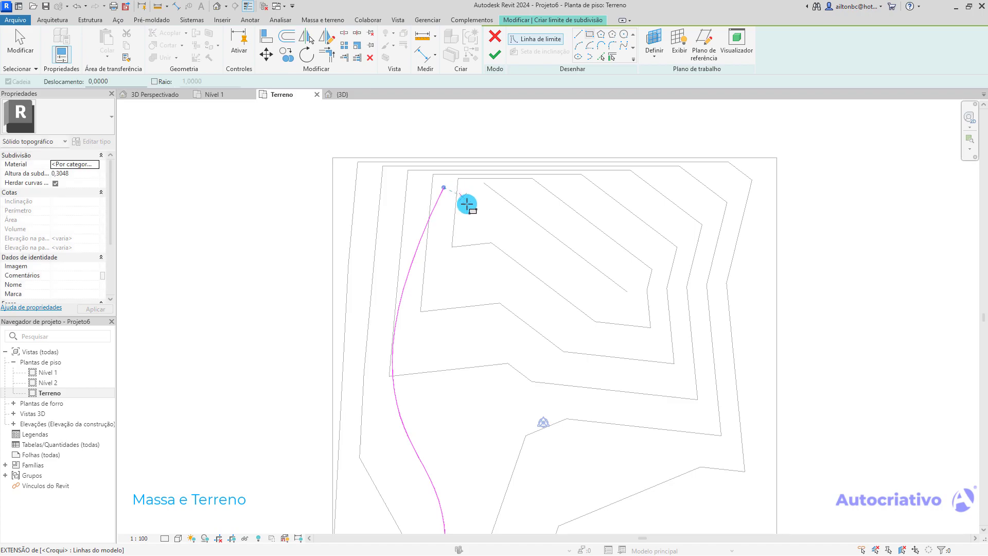
- Draw a slightly sloping straight boundary line from the spline's upper end across the upper contours
{"action": "left_click", "coordinate": [578, 34]}
{"action": "left_click", "coordinate": [443, 188]}
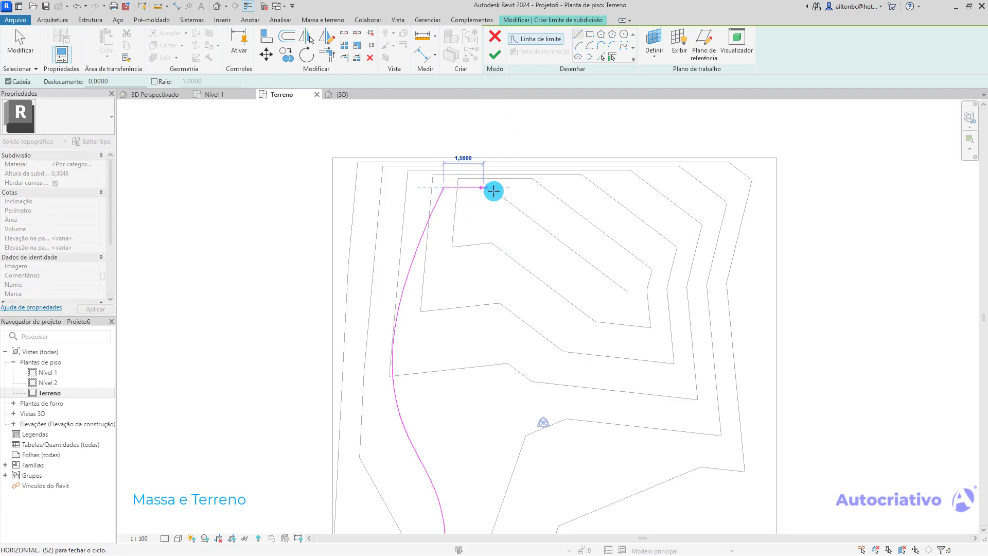
{"action": "scroll", "coordinate": [554, 201], "scroll_direction": "up", "scroll_amount": 3}
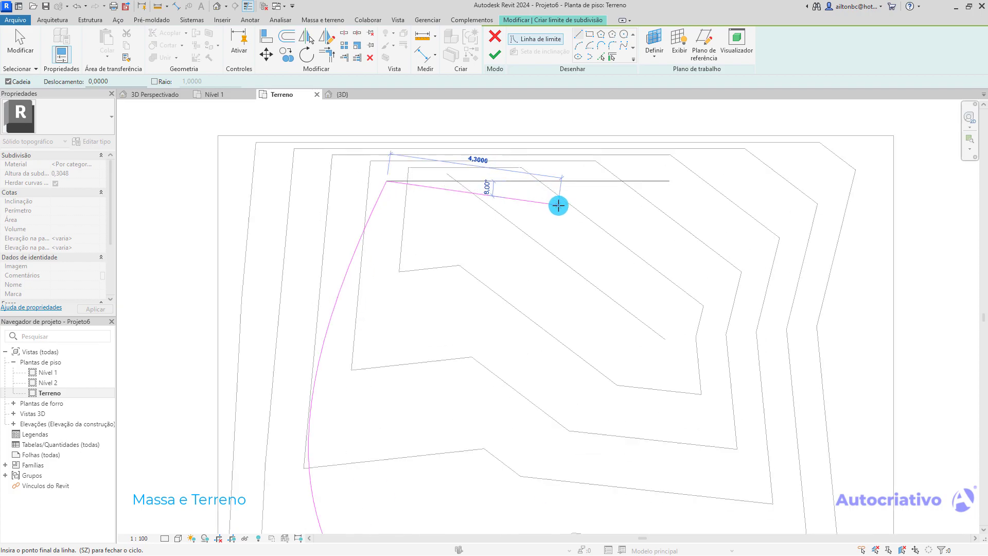
{"action": "left_click", "coordinate": [608, 212]}
{"action": "middle_click_drag", "start_coordinate": [585, 252], "coordinate": [573, 233]}
{"action": "key", "text": "Escape"}
- Sketch a second curving spline from the line's right end down to the lower part of the terrain
{"action": "left_click", "coordinate": [624, 47]}
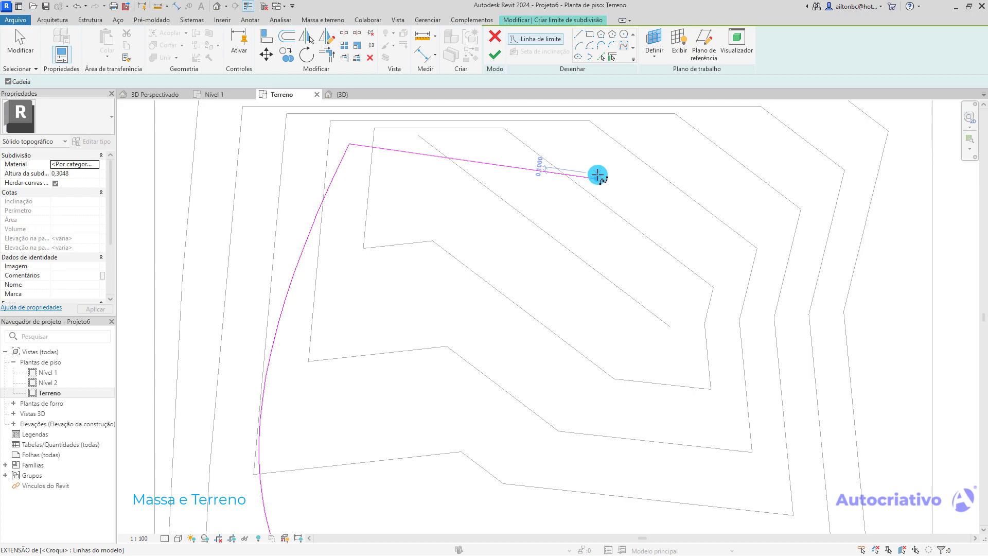
{"action": "left_click", "coordinate": [596, 179]}
{"action": "scroll", "coordinate": [514, 314], "scroll_direction": "up", "scroll_amount": 2}
{"action": "left_click", "coordinate": [491, 304]}
{"action": "scroll", "coordinate": [510, 360], "scroll_direction": "up", "scroll_amount": 2}
{"action": "middle_click_drag", "start_coordinate": [547, 369], "coordinate": [545, 247]}
{"action": "scroll", "coordinate": [545, 247], "scroll_direction": "down", "scroll_amount": 2}
{"action": "left_click", "coordinate": [596, 338]}
{"action": "middle_click_drag", "start_coordinate": [579, 431], "coordinate": [573, 332]}
{"action": "left_click", "coordinate": [531, 402]}
- Close the boundary with a straight line between the lower ends of both splines and finish the subdivision
{"action": "key", "text": "l"}
{"action": "key", "text": "i"}
{"action": "scroll", "coordinate": [532, 400], "scroll_direction": "down", "scroll_amount": 1}
{"action": "left_click", "coordinate": [579, 37]}
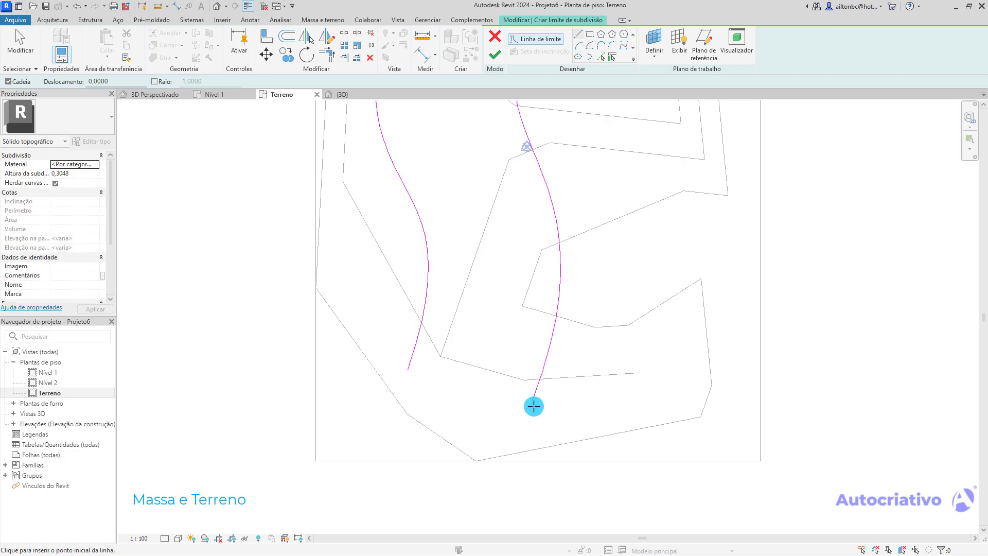
{"action": "left_click", "coordinate": [532, 401]}
{"action": "left_click", "coordinate": [411, 375]}
{"action": "scroll", "coordinate": [448, 326], "scroll_direction": "down", "scroll_amount": 4}
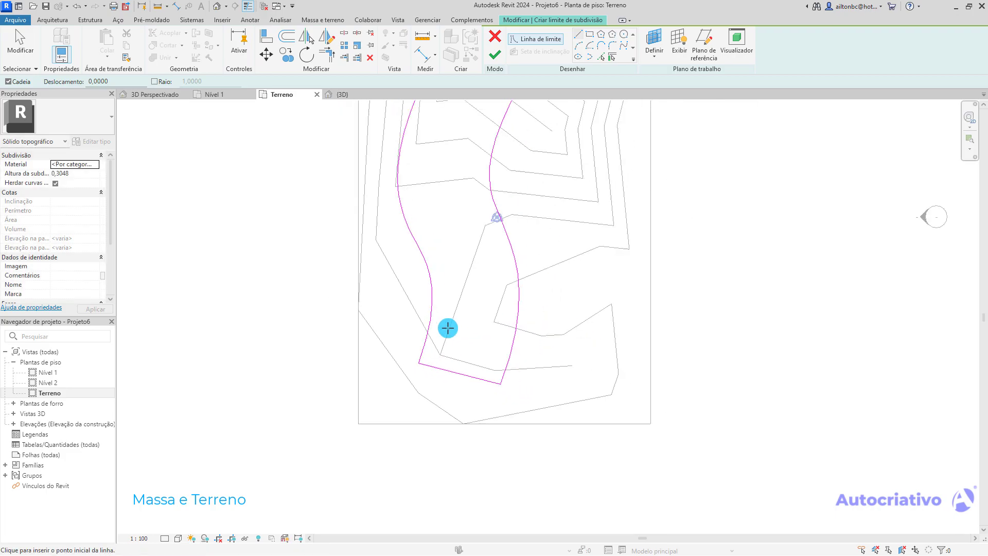
{"action": "left_click", "coordinate": [492, 51]}
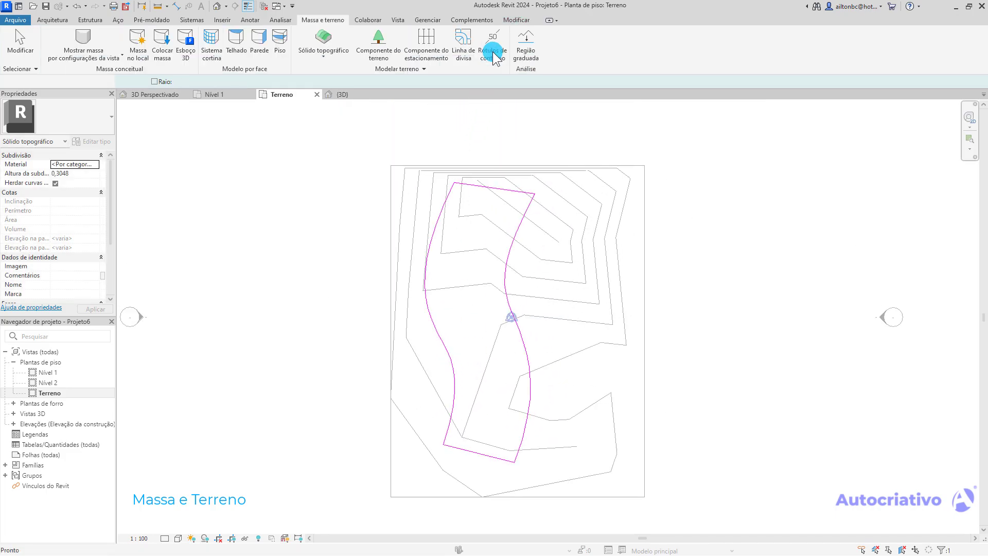
{"action": "left_click", "coordinate": [665, 274]}
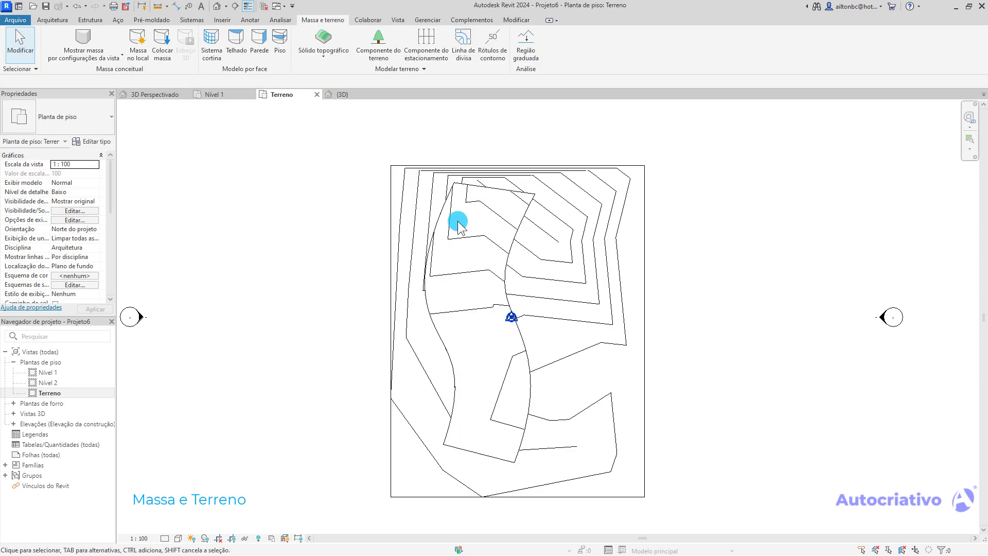
- Set the height of the terrain subdivision to 0,0500 in the 3D view
{"action": "left_click", "coordinate": [341, 94]}
{"action": "middle_click_drag", "start_coordinate": [636, 318], "coordinate": [504, 309], "text": "shift"}
{"action": "scroll", "coordinate": [505, 308], "scroll_direction": "up", "scroll_amount": 2}
{"action": "middle_click_drag", "start_coordinate": [369, 342], "coordinate": [498, 337], "text": "shift"}
{"action": "left_click", "coordinate": [498, 339]}
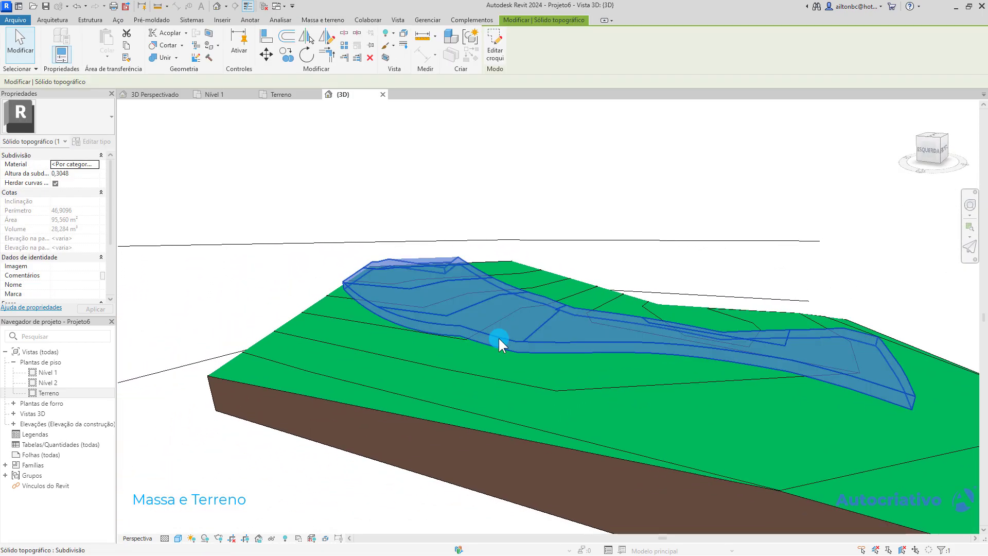
{"action": "left_click", "coordinate": [69, 173]}
{"action": "left_click", "coordinate": [58, 172]}
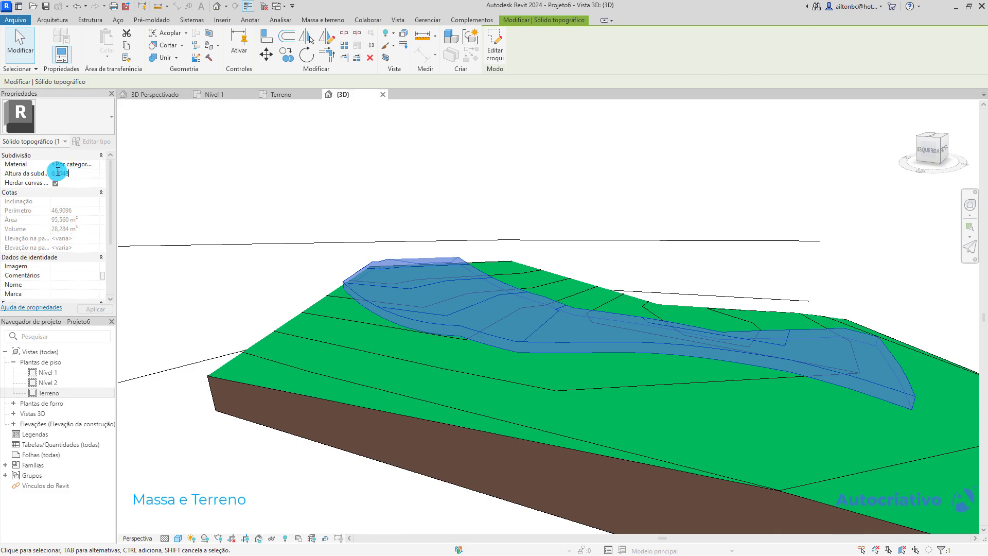
{"action": "left_click", "coordinate": [89, 170]}
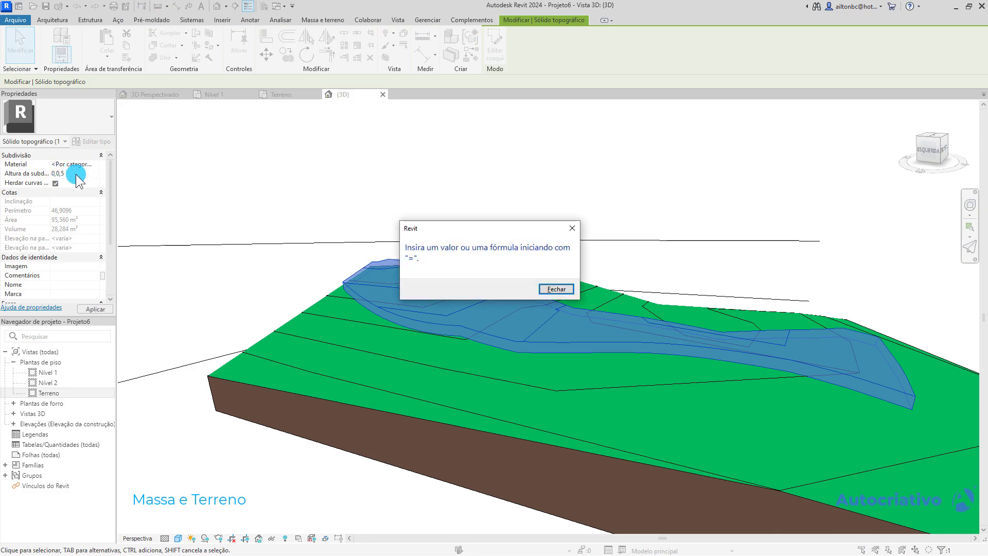
{"action": "left_click", "coordinate": [555, 289]}
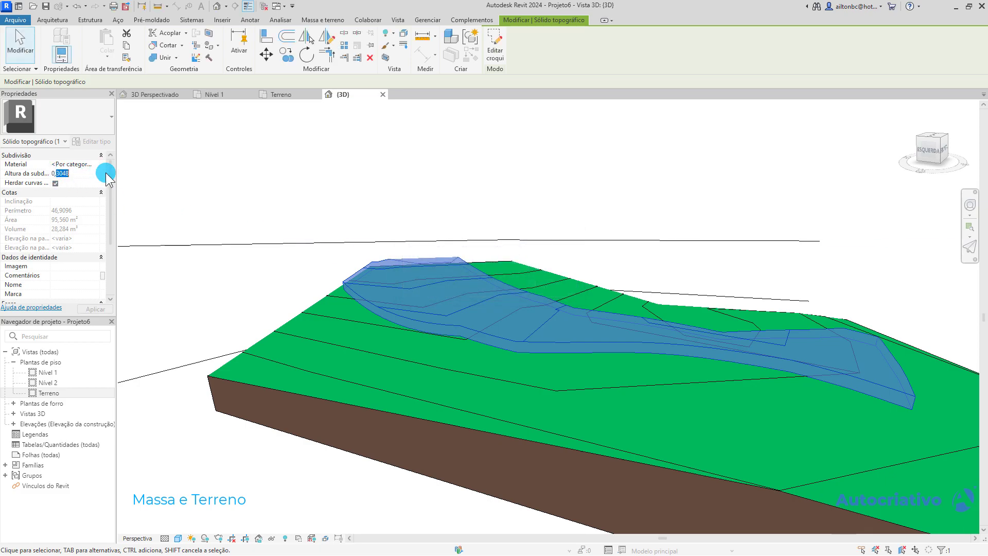
{"action": "left_click", "coordinate": [95, 308]}
{"action": "left_click", "coordinate": [570, 258]}
{"action": "middle_click_drag", "start_coordinate": [588, 303], "coordinate": [554, 347]}
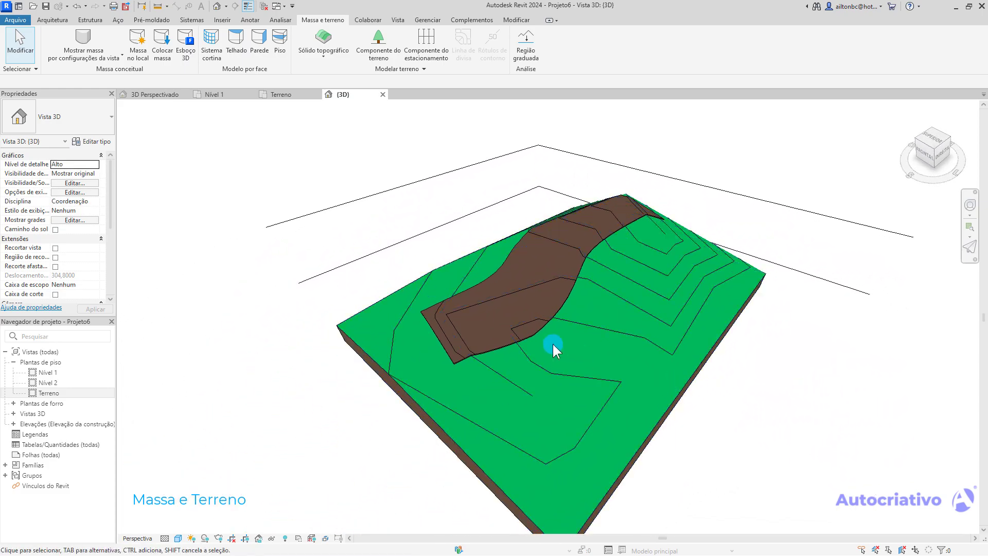
- Delete the path-shaped subdivision from the terrain
{"action": "left_click", "coordinate": [528, 335]}
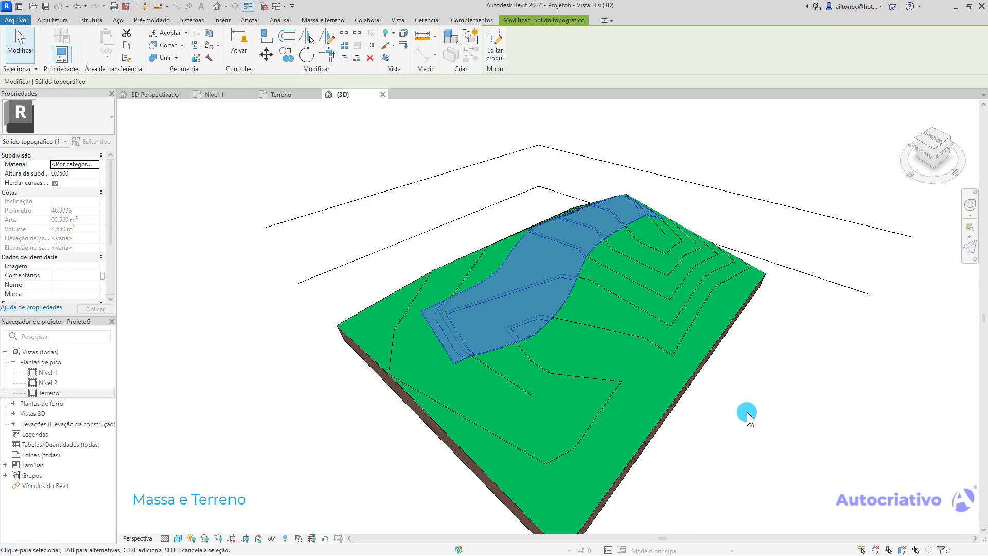
{"action": "key", "text": "Delete"}
{"action": "middle_click_drag", "start_coordinate": [762, 412], "coordinate": [694, 381]}
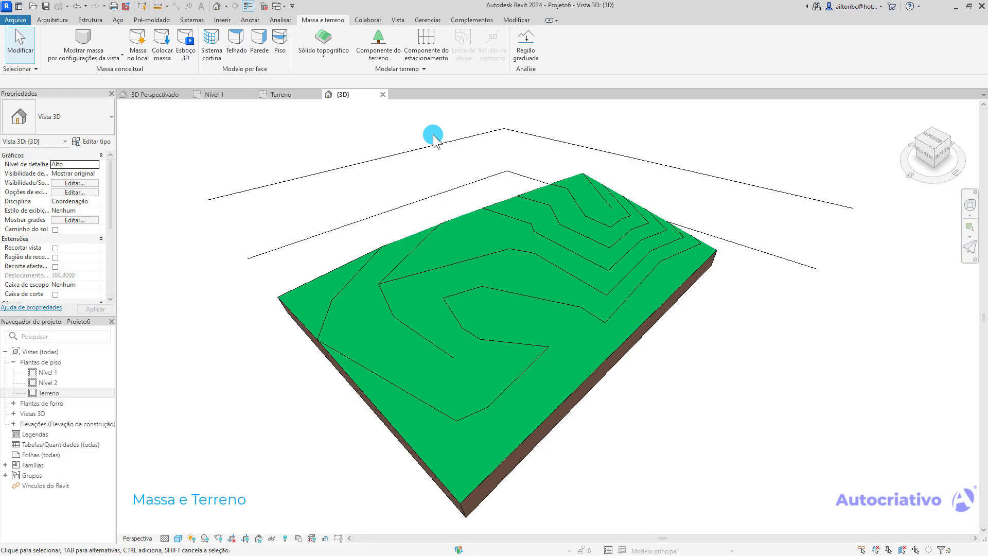
- Examine the terrain and the platform under the front floor in the house project's 3D Perspectivado view, including the platform's properties
{"action": "left_click", "coordinate": [163, 95]}
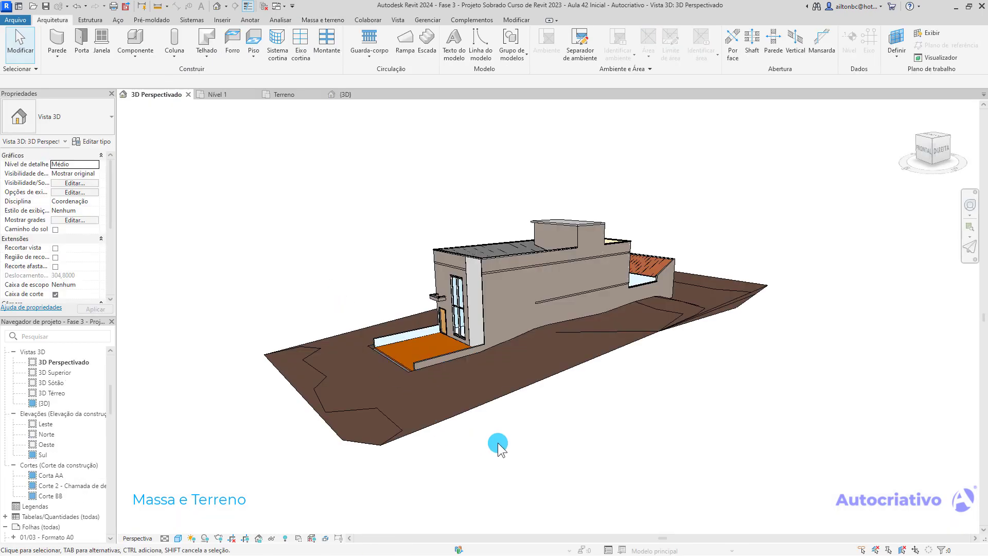
{"action": "middle_click_drag", "start_coordinate": [500, 430], "coordinate": [501, 459], "text": "shift"}
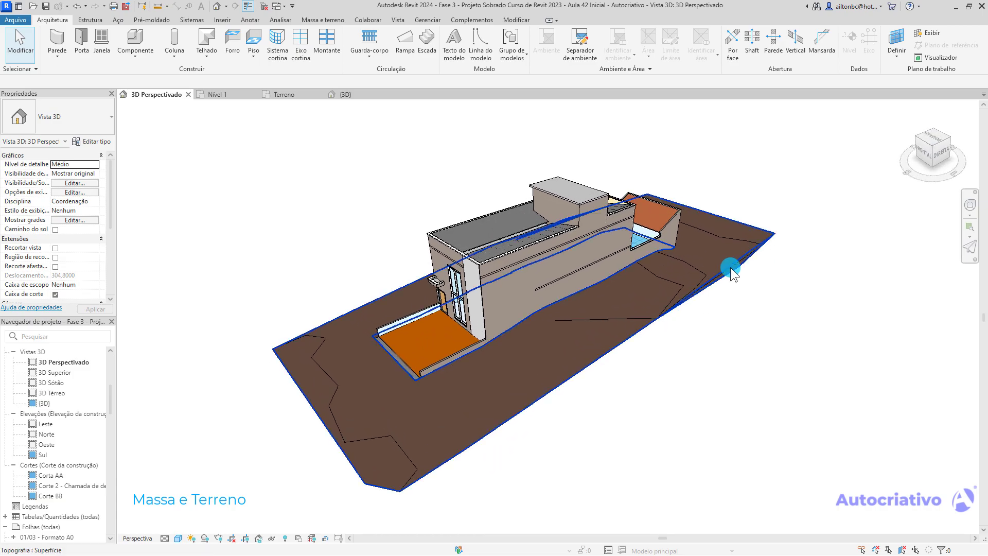
{"action": "scroll", "coordinate": [377, 341], "scroll_direction": "up", "scroll_amount": 1}
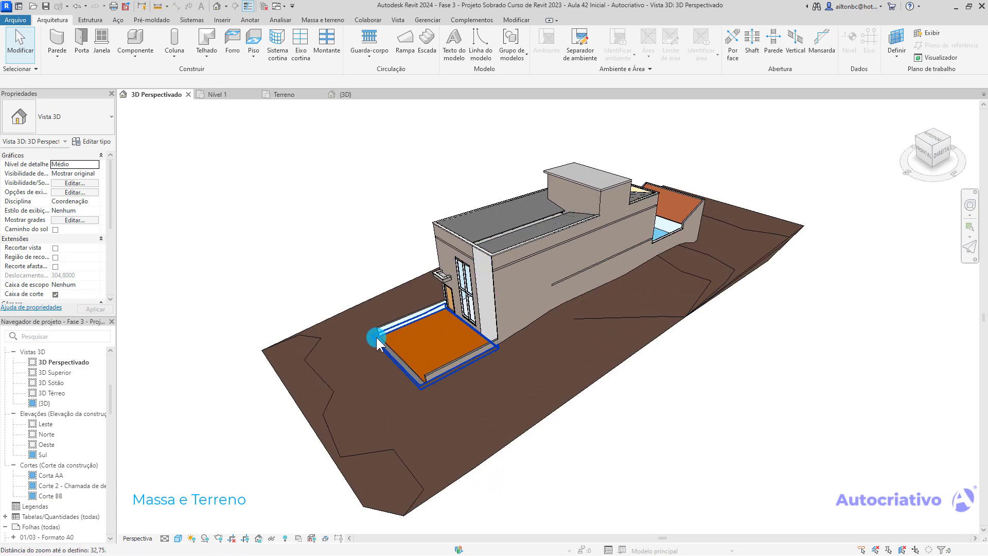
{"action": "scroll", "coordinate": [377, 341], "scroll_direction": "up", "scroll_amount": 1}
{"action": "scroll", "coordinate": [376, 339], "scroll_direction": "up", "scroll_amount": 2}
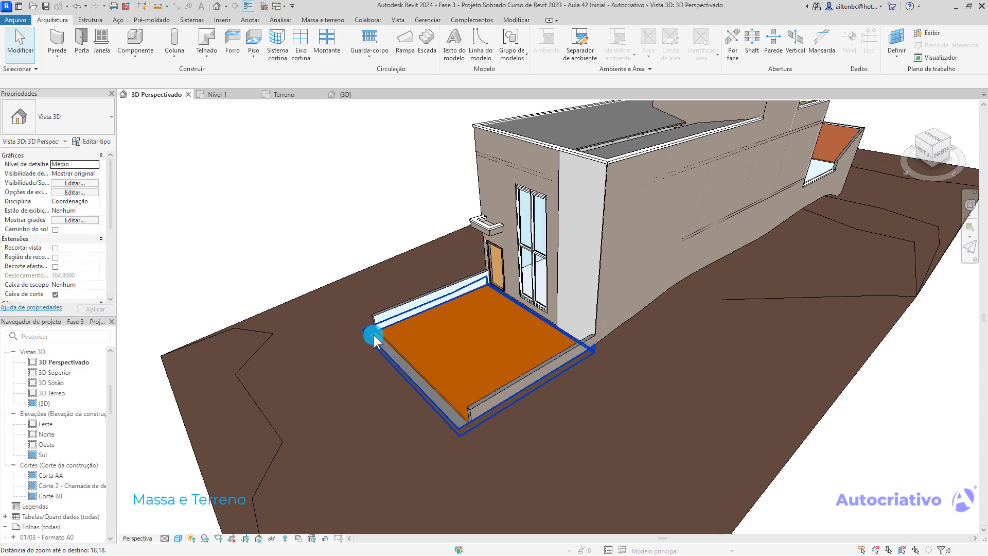
{"action": "scroll", "coordinate": [374, 337], "scroll_direction": "up", "scroll_amount": 7}
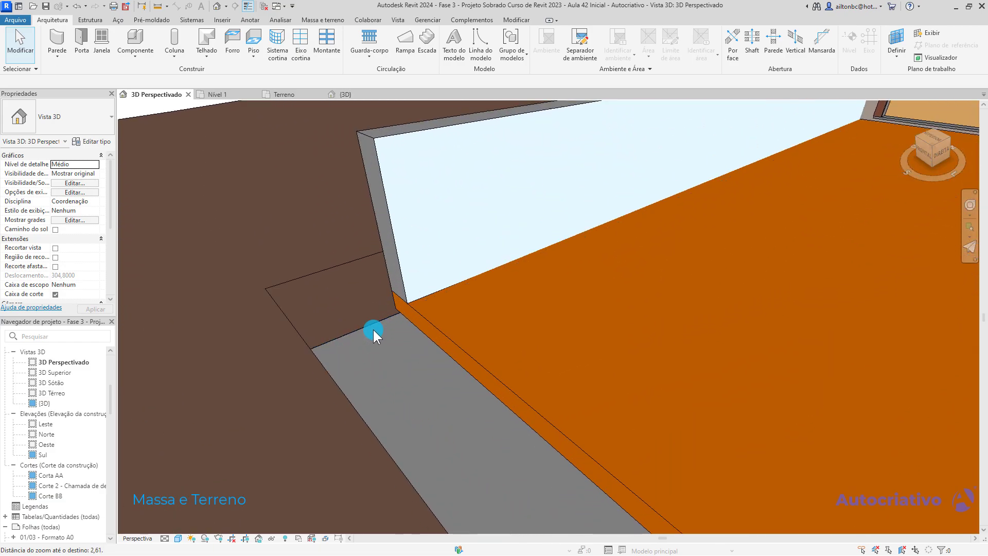
{"action": "scroll", "coordinate": [372, 328], "scroll_direction": "up", "scroll_amount": 2}
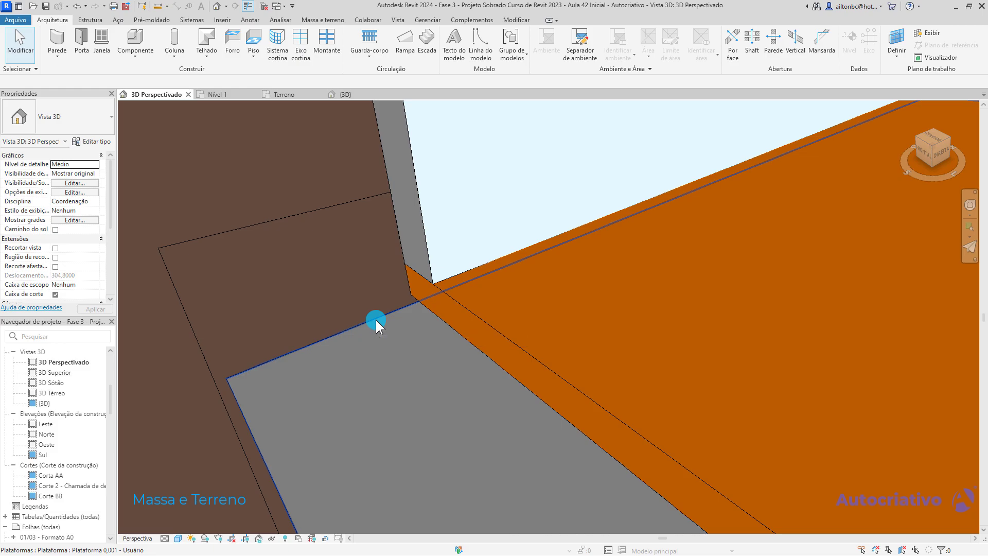
{"action": "left_click", "coordinate": [375, 318]}
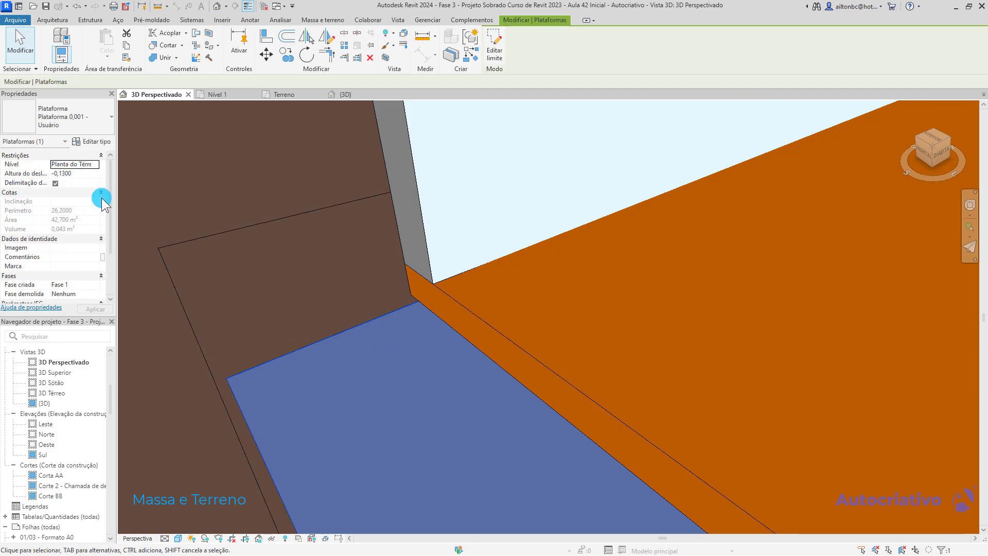
{"action": "scroll", "coordinate": [359, 363], "scroll_direction": "down", "scroll_amount": 4}
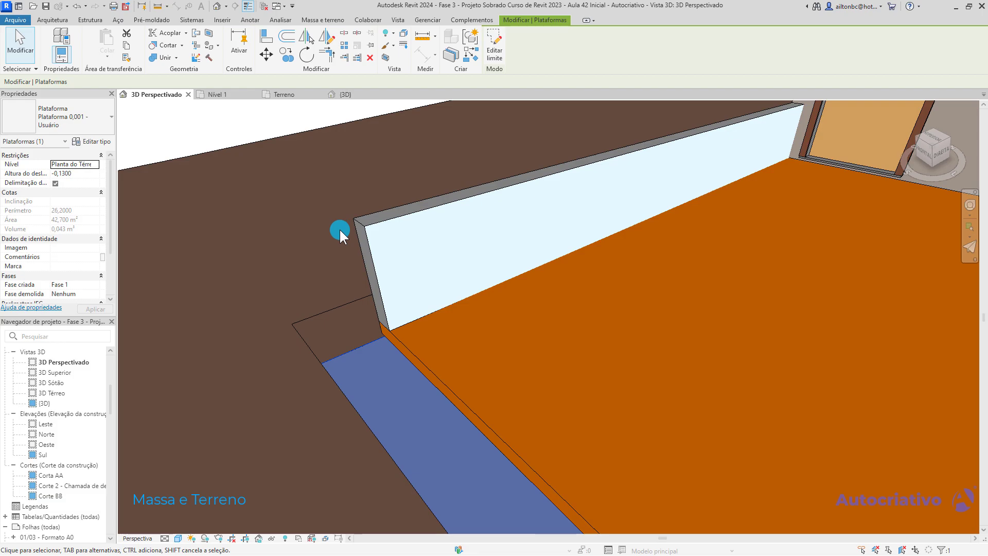
- Return to the terrain project's 3D view and start an in-place mass named Massa 1
{"action": "left_click", "coordinate": [353, 95]}
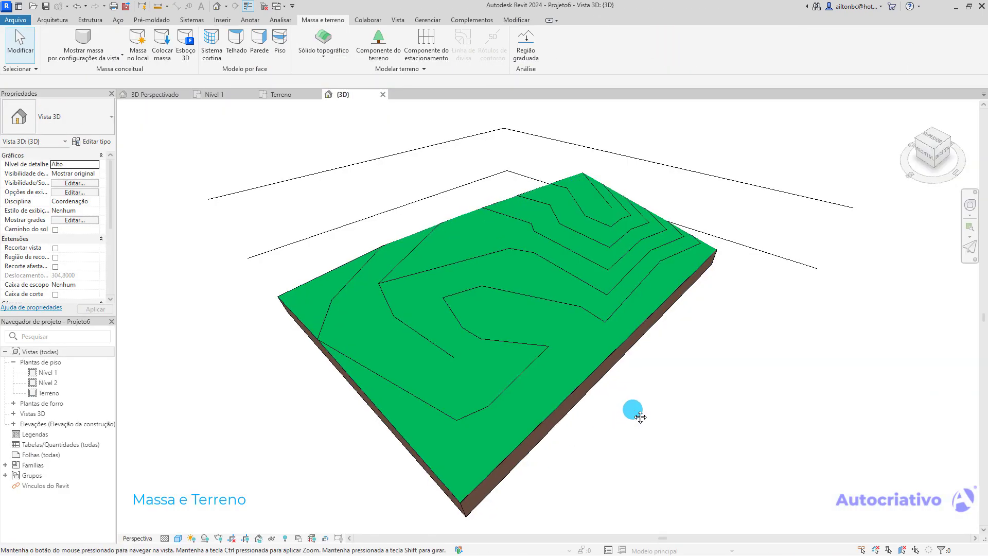
{"action": "scroll", "coordinate": [633, 412], "scroll_direction": "down", "scroll_amount": 1}
{"action": "mouse_move", "coordinate": [647, 431]}
{"action": "middle_mouse_down", "text": "shift"}
{"action": "mouse_move", "coordinate": [666, 415]}
{"action": "mouse_move", "coordinate": [662, 379]}
{"action": "mouse_move", "coordinate": [656, 431]}
{"action": "middle_mouse_up", "text": "shift"}
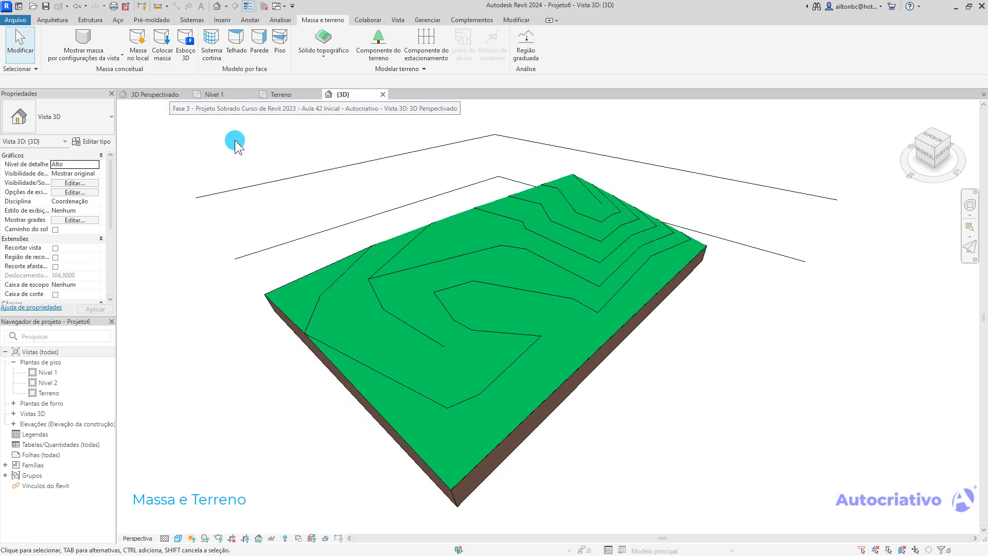
{"action": "middle_click_drag", "start_coordinate": [408, 194], "coordinate": [461, 279], "text": "shift"}
{"action": "middle_click_drag", "start_coordinate": [630, 354], "coordinate": [607, 370], "text": "shift"}
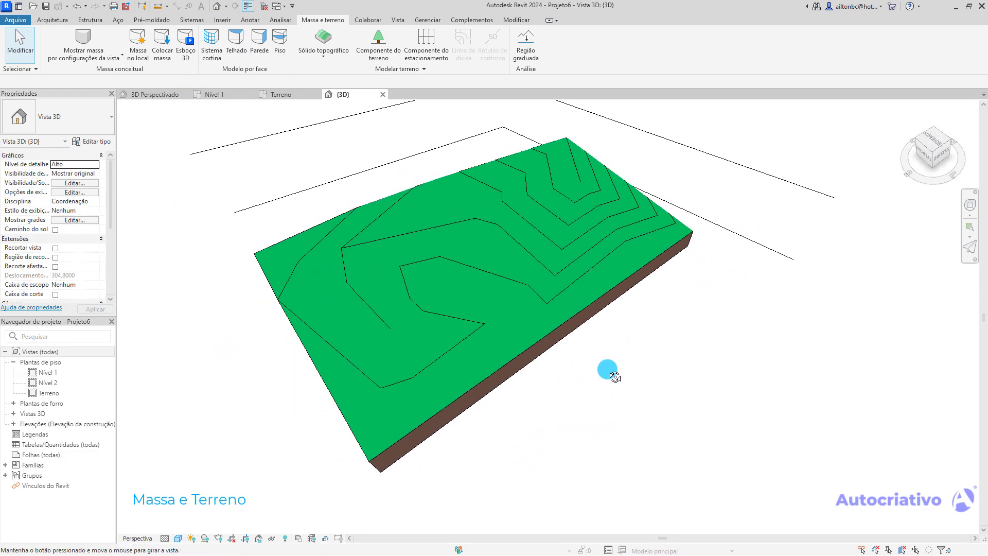
{"action": "left_click", "coordinate": [139, 56]}
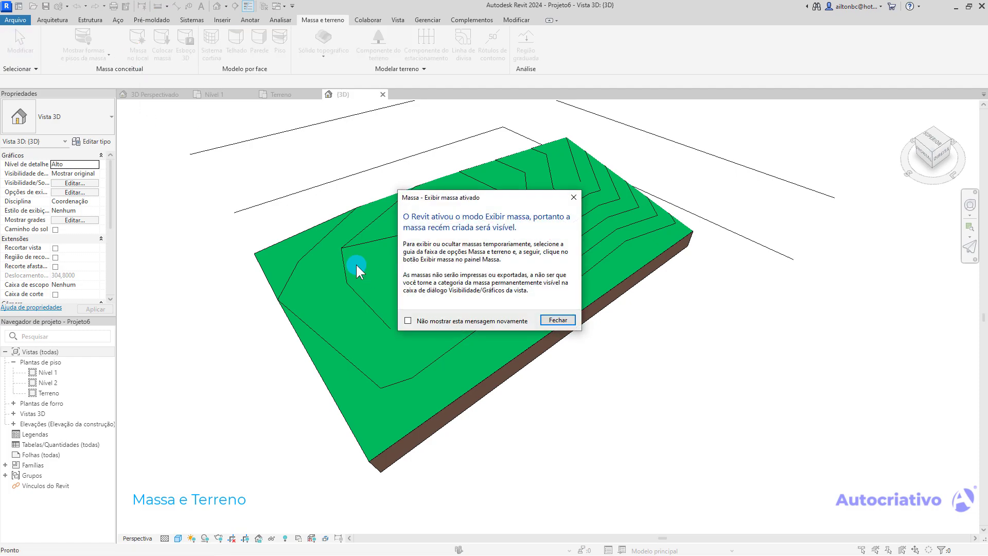
{"action": "left_click", "coordinate": [555, 321]}
{"action": "left_click", "coordinate": [502, 303]}
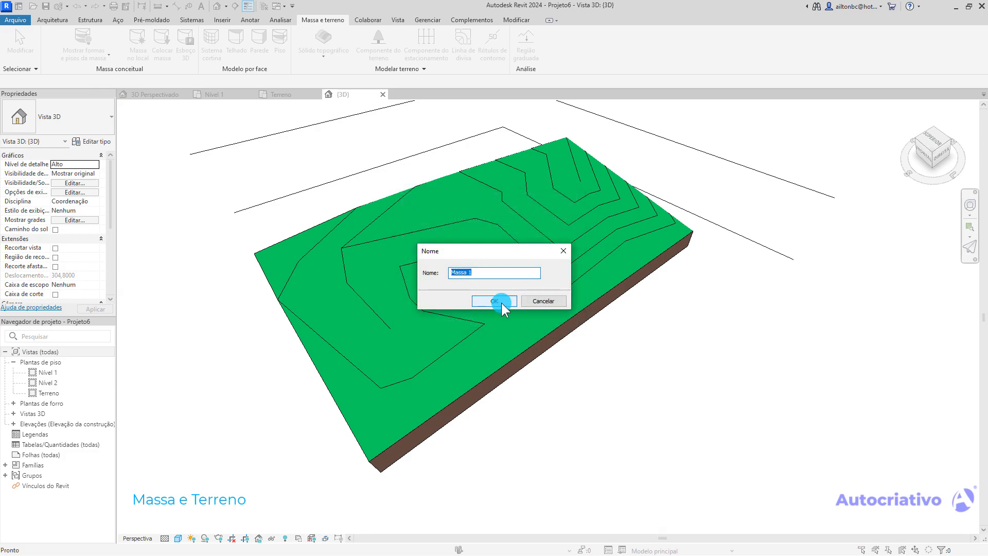
- Pick the Nível 1 level in the 3D view as the work plane for the mass
{"action": "middle_click_drag", "start_coordinate": [465, 301], "coordinate": [530, 297], "text": "shift"}
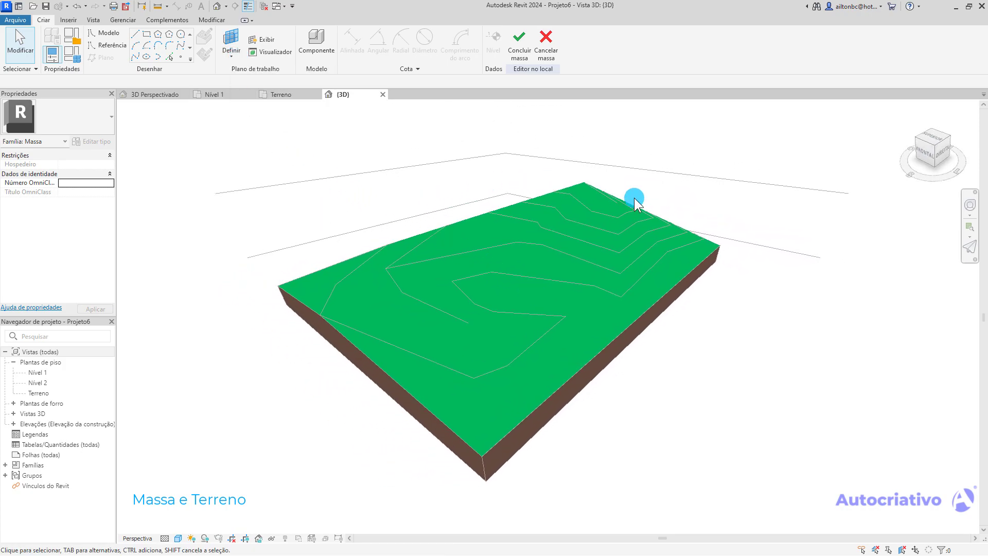
{"action": "left_click", "coordinate": [231, 52]}
{"action": "left_click", "coordinate": [262, 75]}
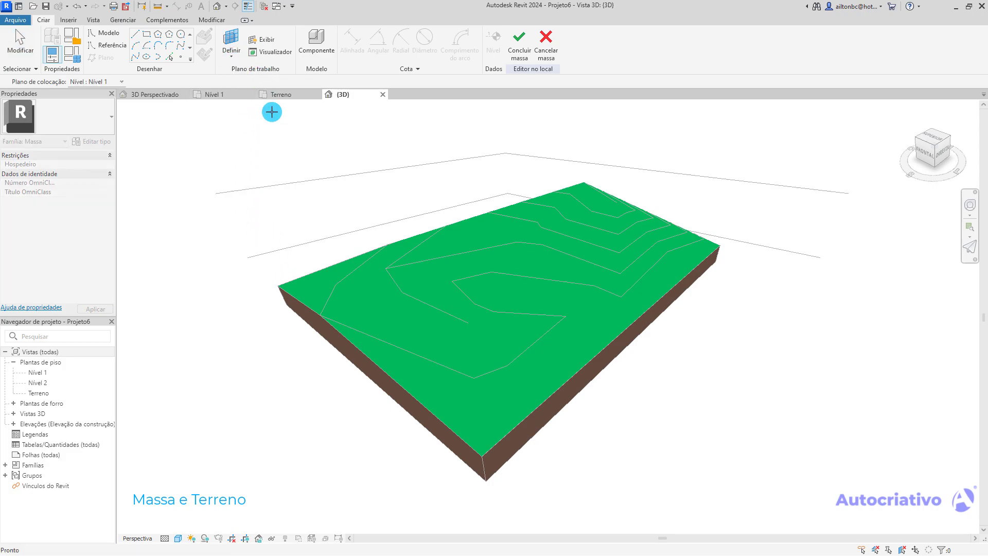
{"action": "middle_click_drag", "start_coordinate": [314, 230], "coordinate": [313, 247], "text": "shift"}
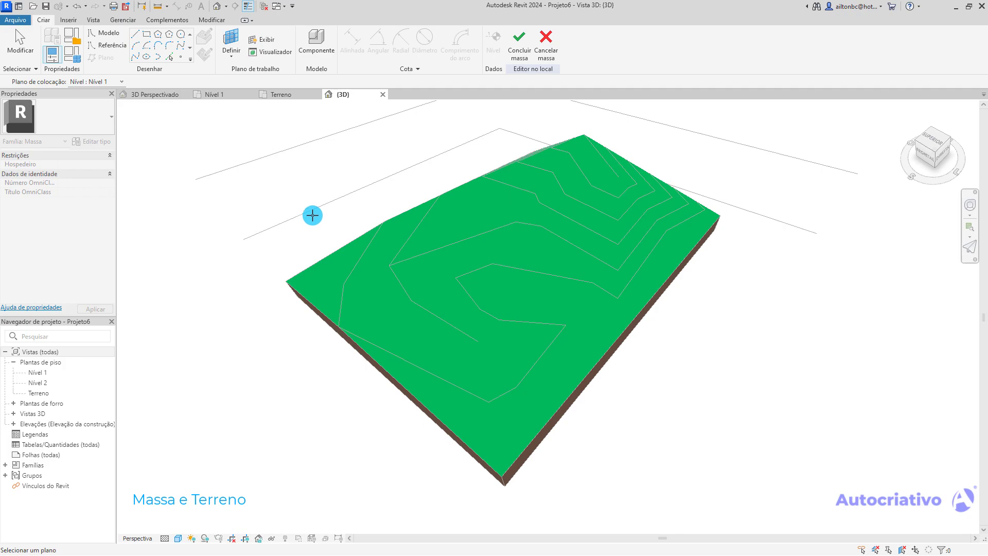
{"action": "left_click", "coordinate": [312, 212]}
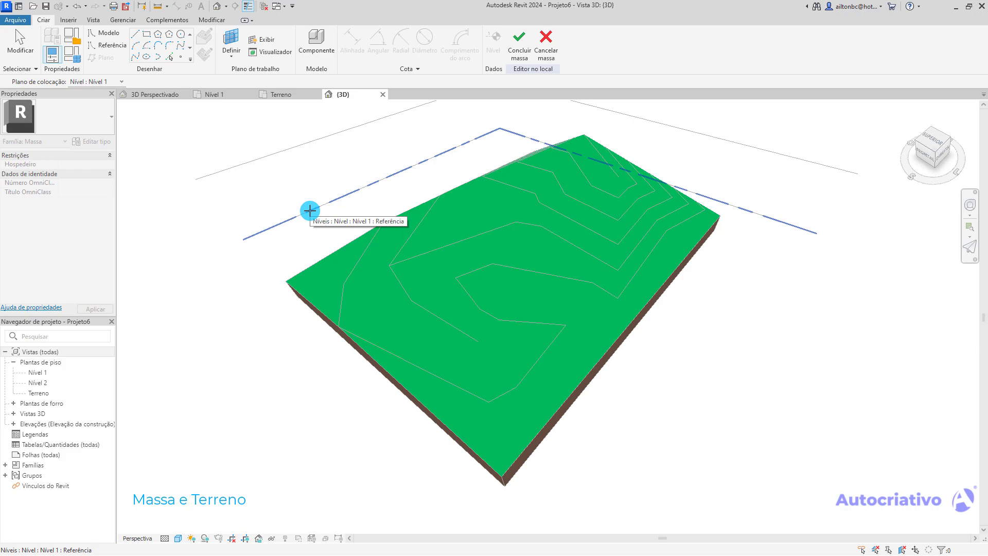
- In the Terreno plan, sketch a model-line rectangle about 11.2 by 14.8 m on the Nível 1 work plane, over the terrain's centre
{"action": "key", "text": "Escape"}
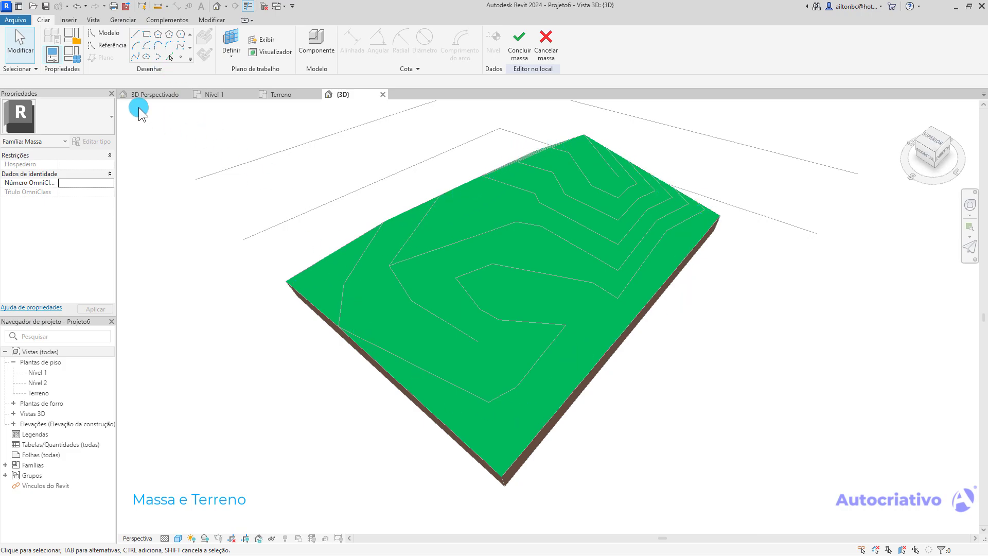
{"action": "left_click", "coordinate": [148, 36]}
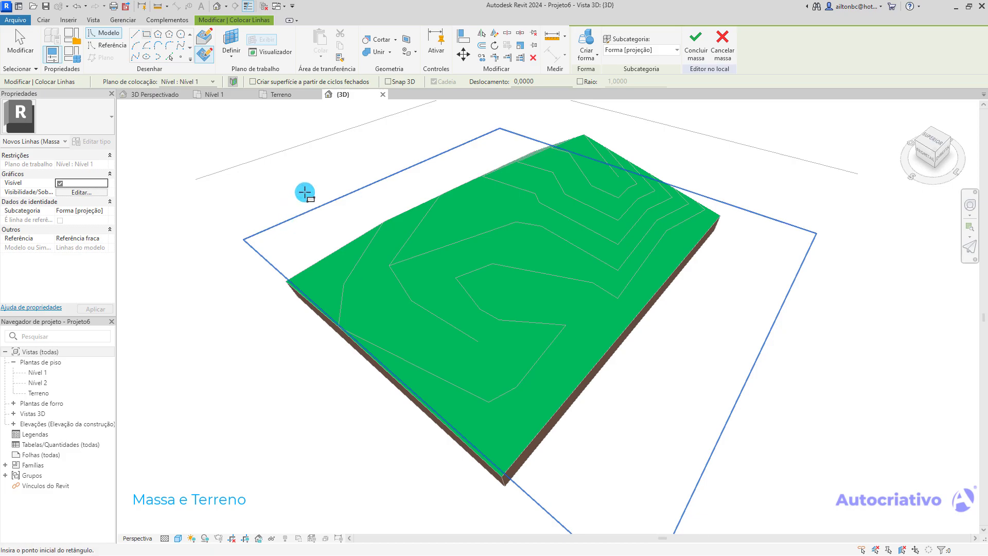
{"action": "left_click", "coordinate": [284, 96]}
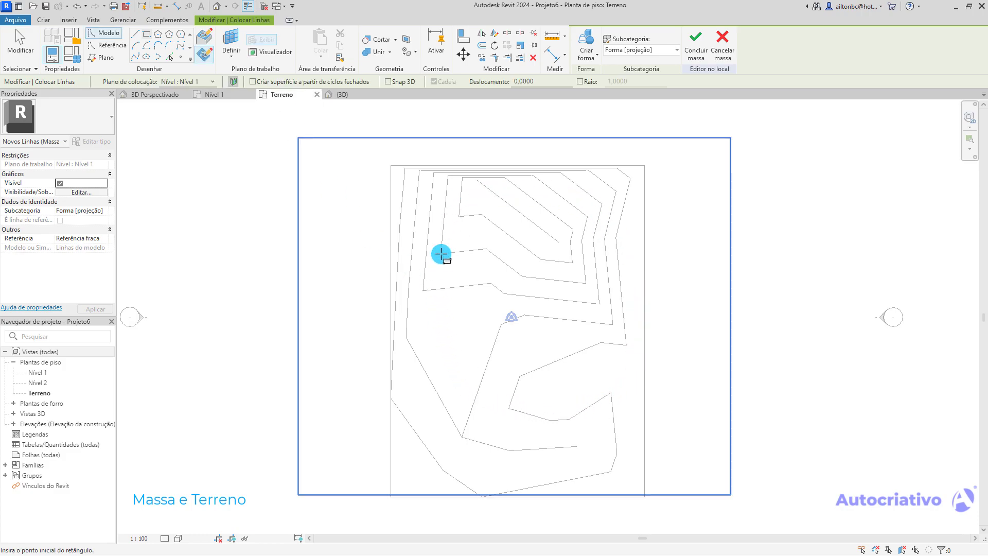
{"action": "left_click", "coordinate": [147, 35]}
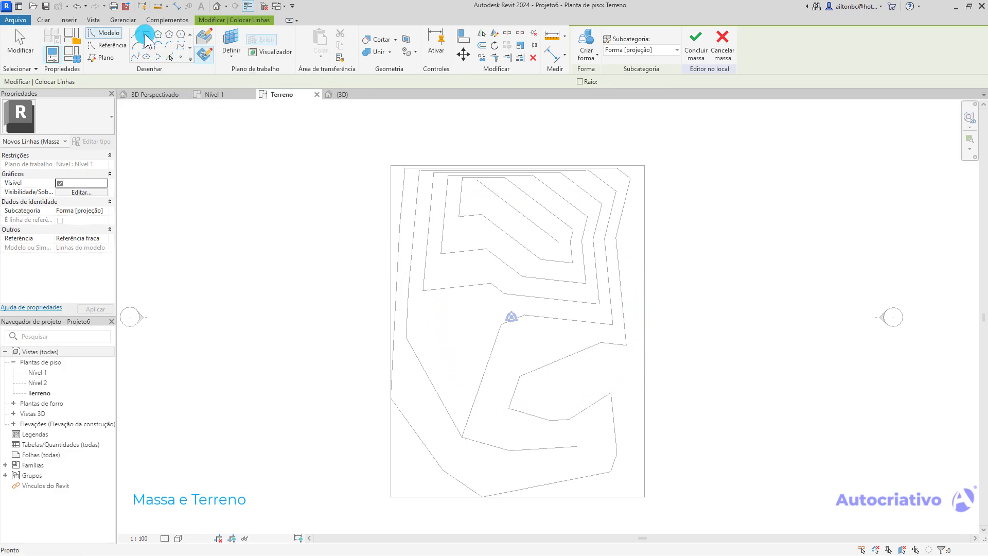
{"action": "left_click", "coordinate": [205, 58]}
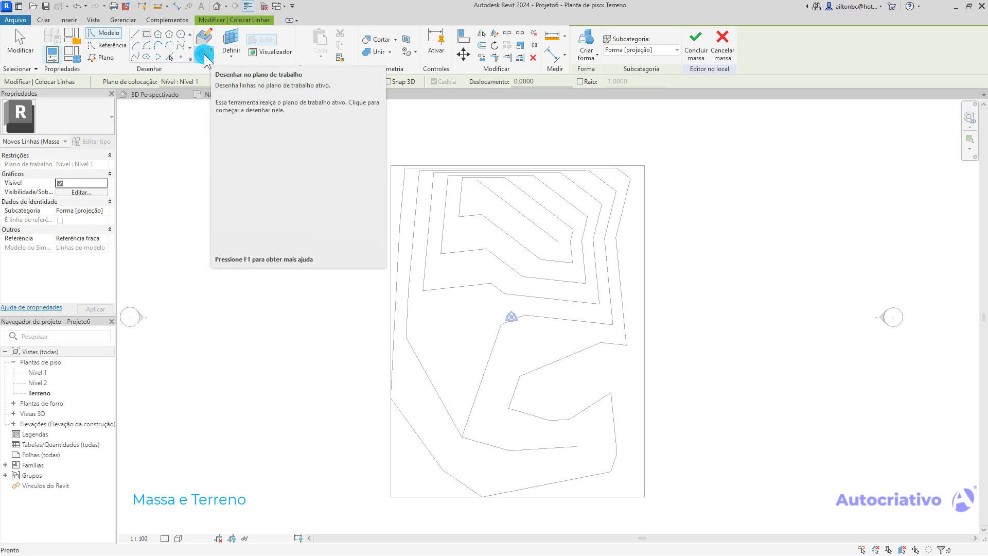
{"action": "left_click", "coordinate": [205, 54]}
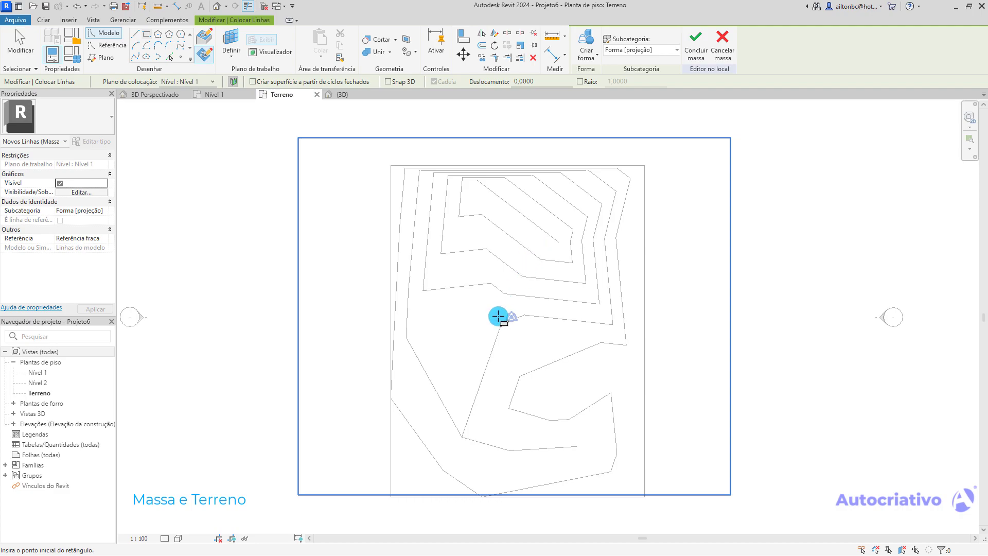
{"action": "middle_click_drag", "start_coordinate": [484, 326], "coordinate": [472, 308]}
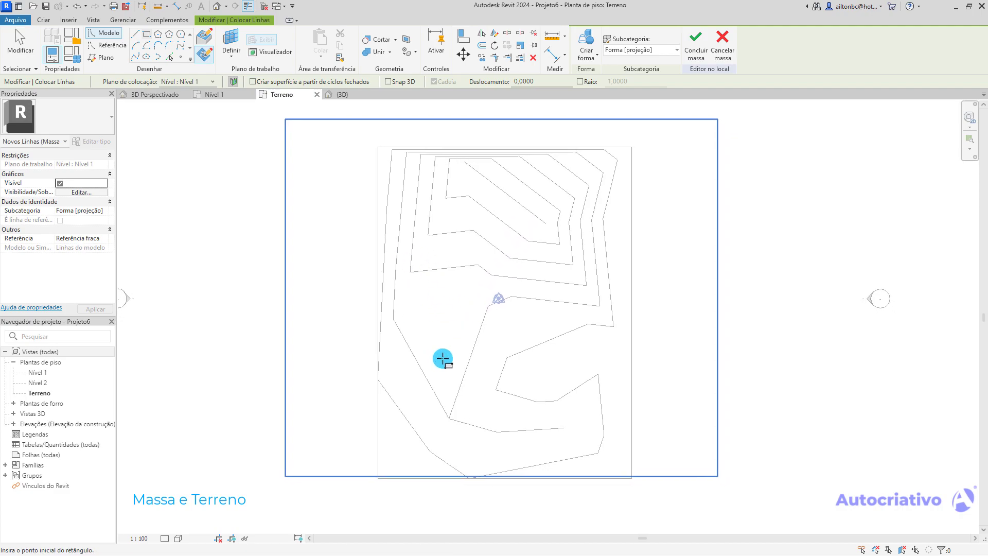
{"action": "left_click", "coordinate": [410, 411]}
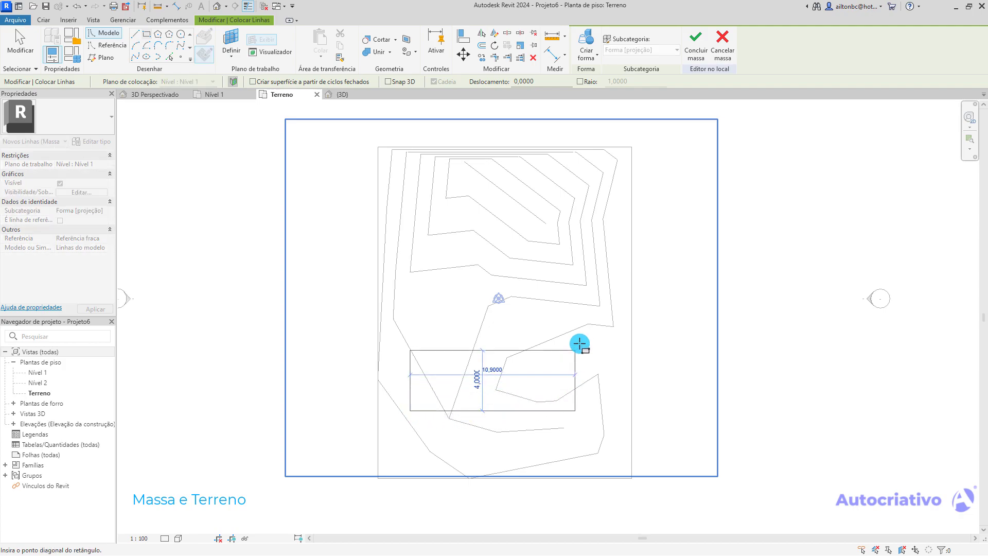
{"action": "left_click", "coordinate": [580, 187]}
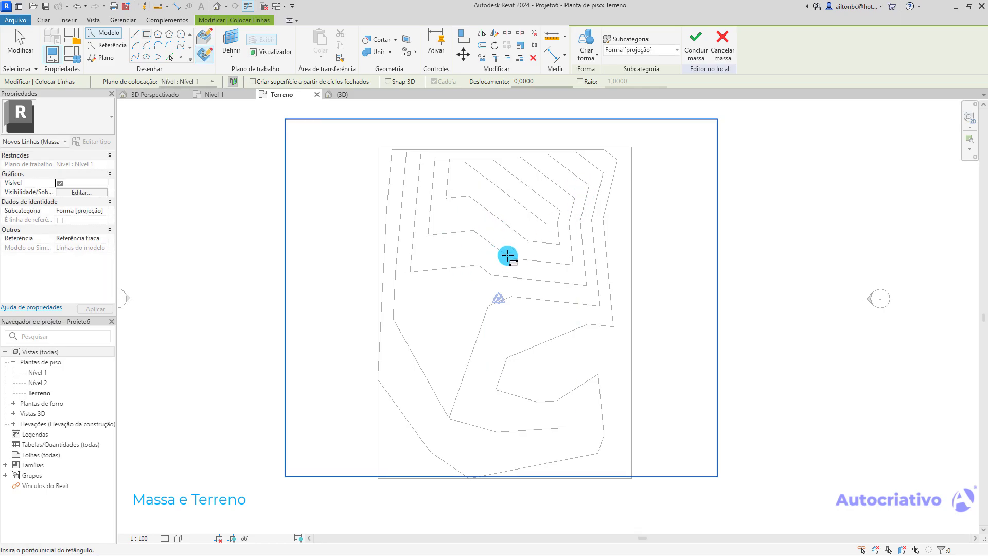
- Return to the 3D view and create a void form from the four rectangle lines
{"action": "left_click", "coordinate": [365, 98]}
{"action": "middle_click_drag", "start_coordinate": [591, 293], "coordinate": [587, 272], "text": "shift"}
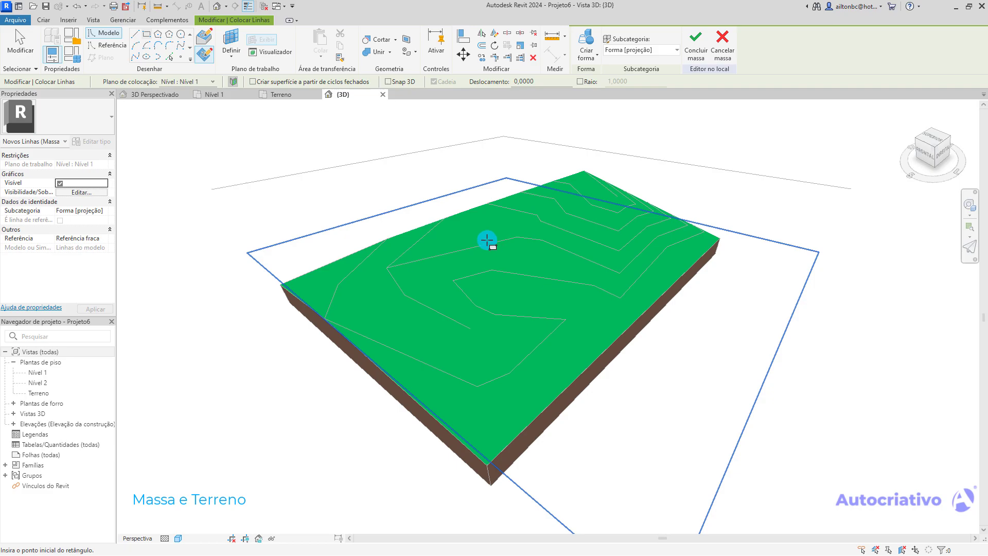
{"action": "key", "text": "Escape"}
{"action": "key", "text": "Escape"}
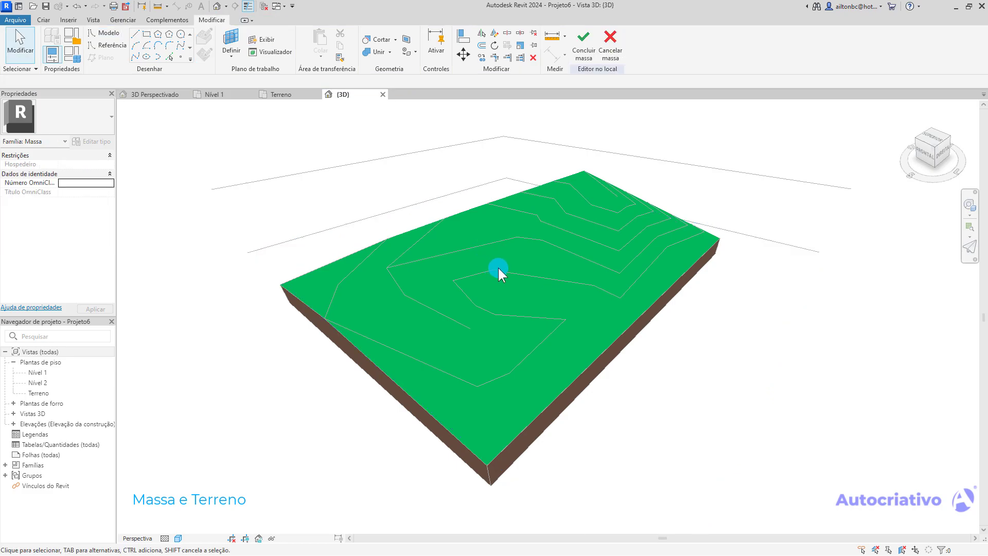
{"action": "middle_click_drag", "start_coordinate": [604, 257], "coordinate": [596, 153], "text": "shift"}
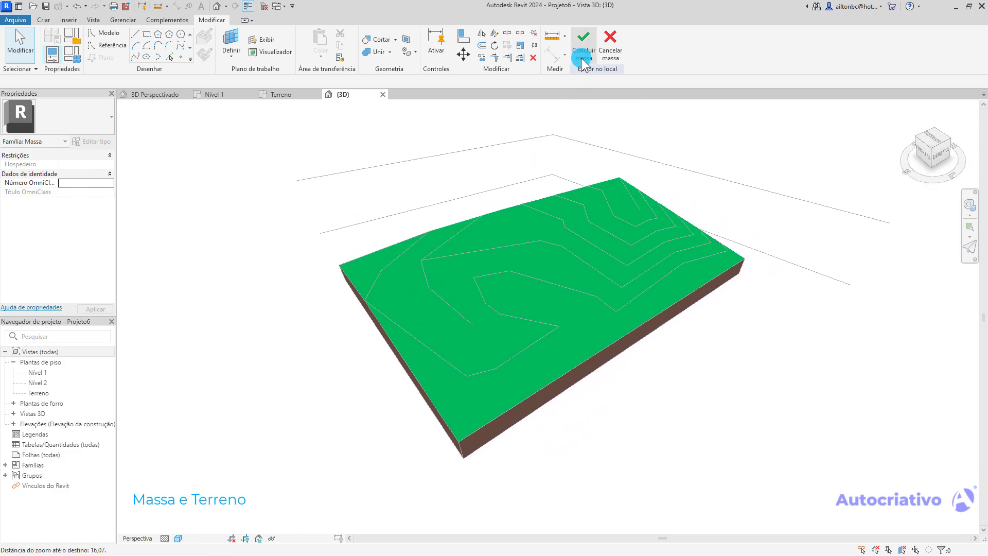
{"action": "left_click_drag", "start_coordinate": [309, 114], "coordinate": [732, 443]}
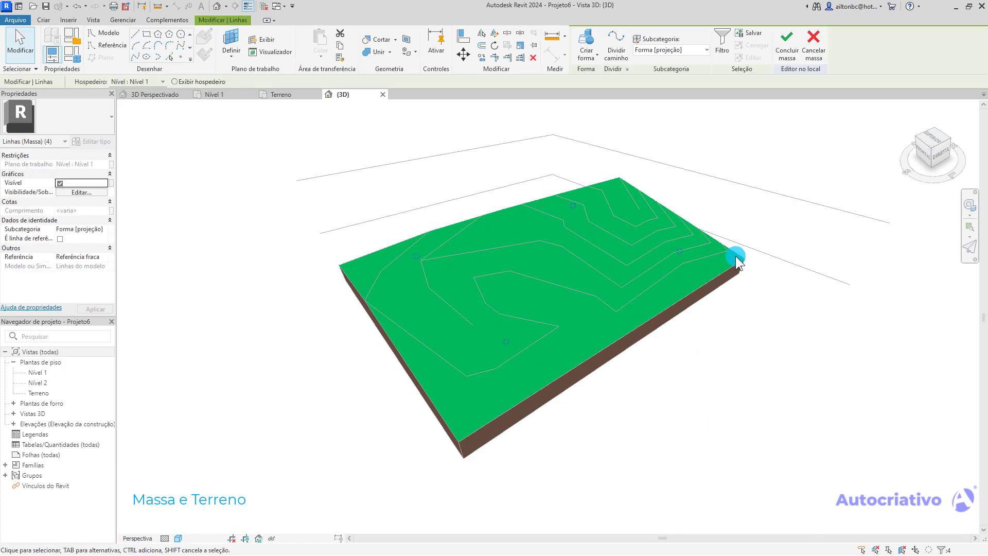
{"action": "left_click", "coordinate": [592, 61]}
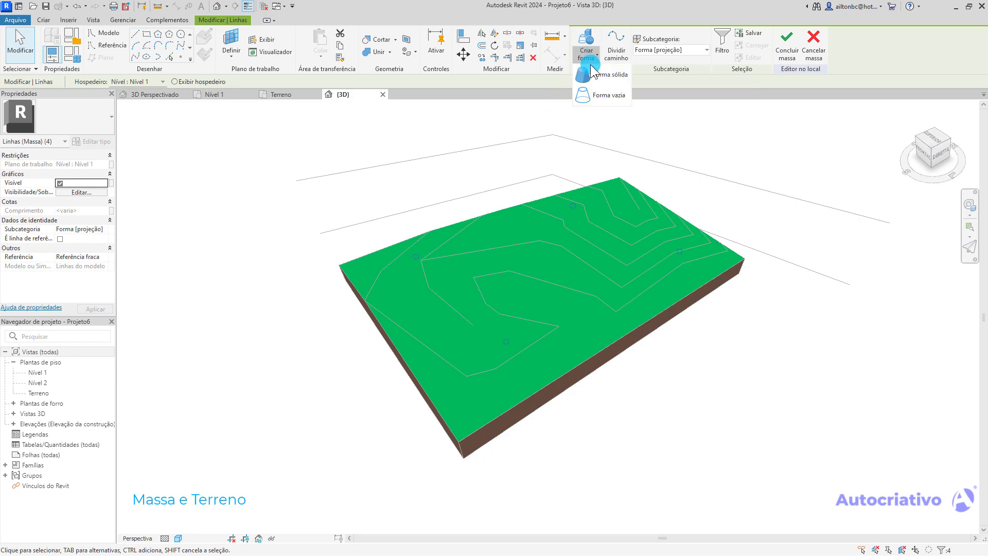
{"action": "left_click", "coordinate": [604, 95]}
{"action": "middle_click_drag", "start_coordinate": [662, 362], "coordinate": [686, 342], "text": "shift"}
{"action": "scroll", "coordinate": [617, 364], "scroll_direction": "up", "scroll_amount": 4}
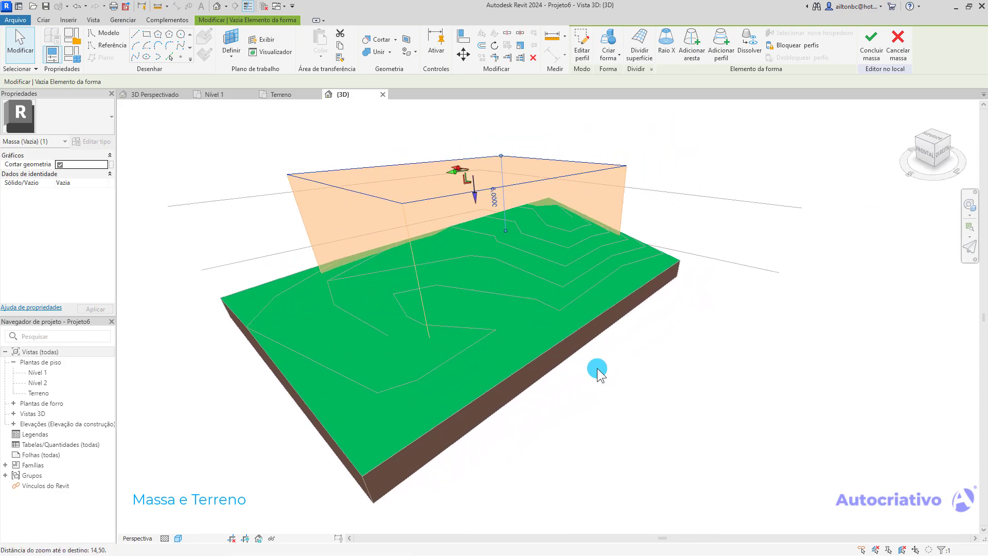
- Cut the terrain toposolid with the void form using the Cut geometry command
{"action": "left_click", "coordinate": [482, 137]}
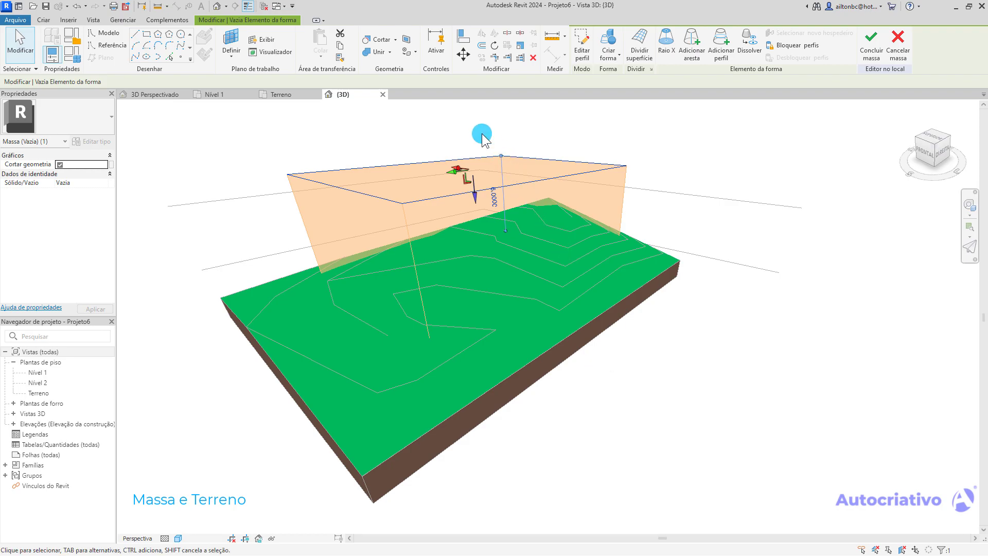
{"action": "left_click", "coordinate": [382, 39]}
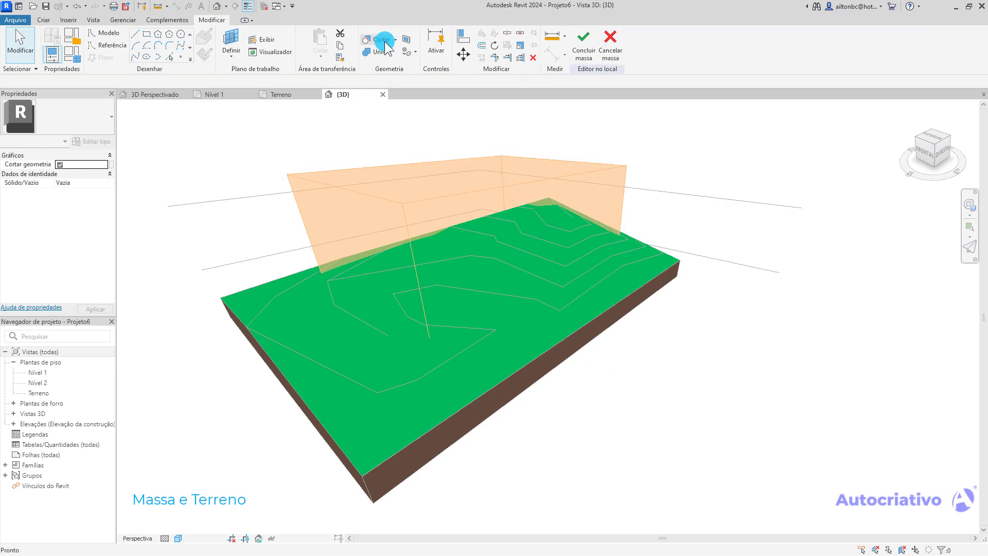
{"action": "left_click", "coordinate": [260, 284]}
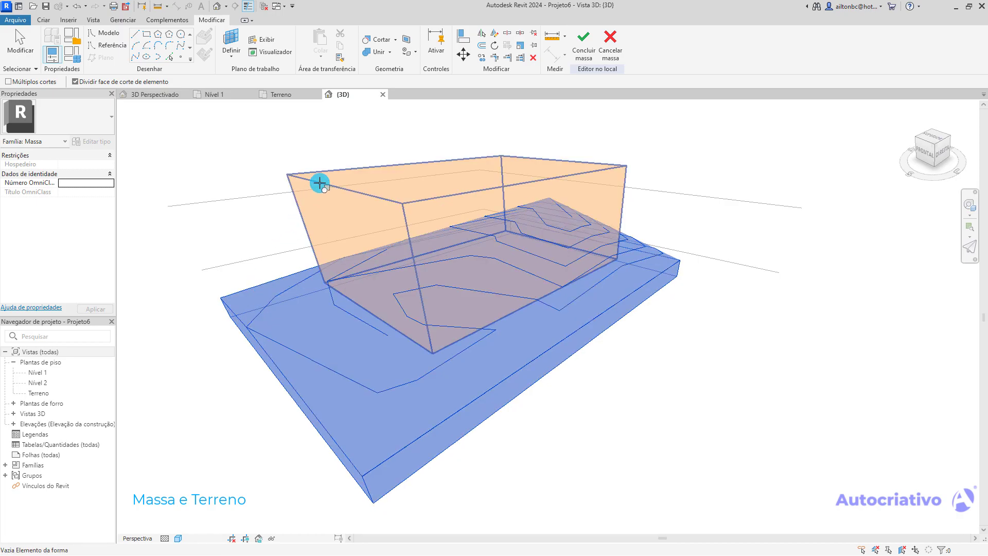
{"action": "left_click", "coordinate": [320, 183]}
{"action": "middle_click_drag", "start_coordinate": [652, 318], "coordinate": [427, 318], "text": "shift"}
{"action": "scroll", "coordinate": [420, 309], "scroll_direction": "up", "scroll_amount": 5}
{"action": "middle_click_drag", "start_coordinate": [562, 287], "coordinate": [387, 309], "text": "shift"}
{"action": "key", "text": "c"}
{"action": "key", "text": "g"}
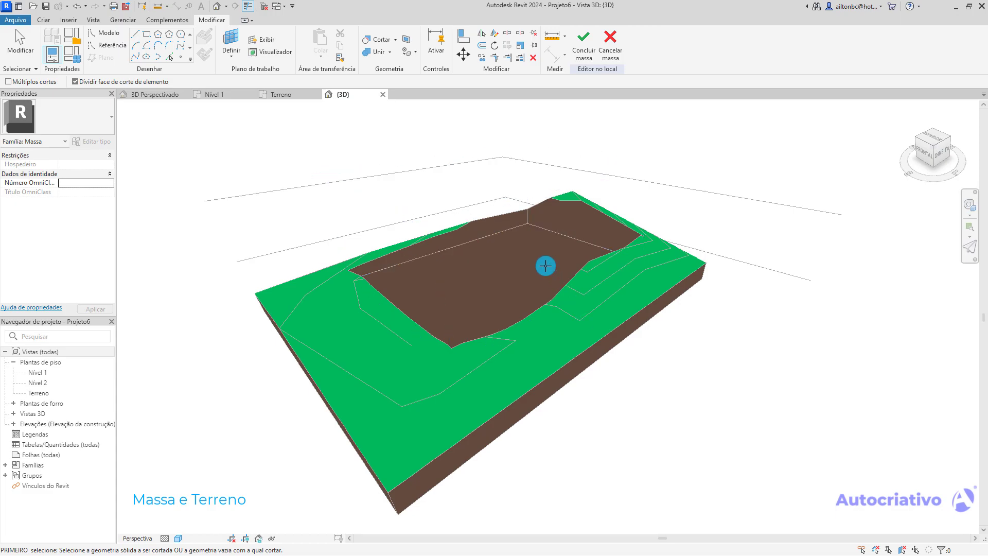
- Finish the in-place mass, dismiss the warning, and inspect the excavation in the terrain from several angles
{"action": "left_click", "coordinate": [583, 51]}
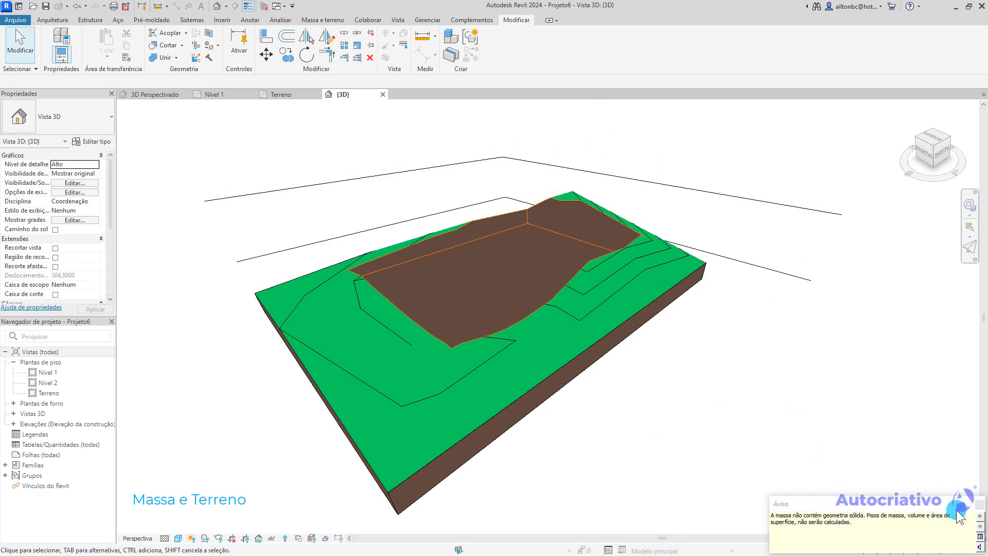
{"action": "left_click", "coordinate": [979, 505]}
{"action": "middle_click_drag", "start_coordinate": [667, 319], "coordinate": [499, 283], "text": "shift"}
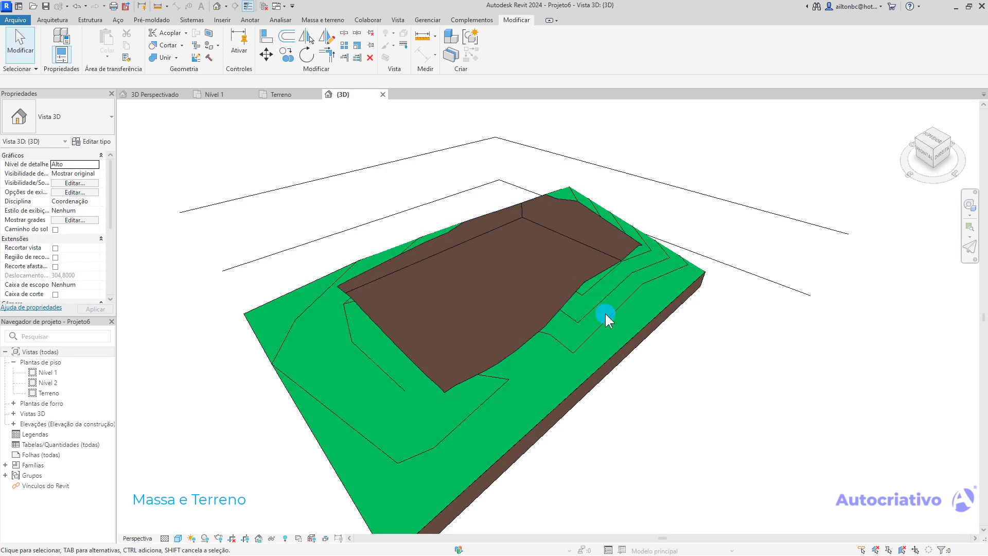
{"action": "scroll", "coordinate": [457, 281], "scroll_direction": "up", "scroll_amount": 1}
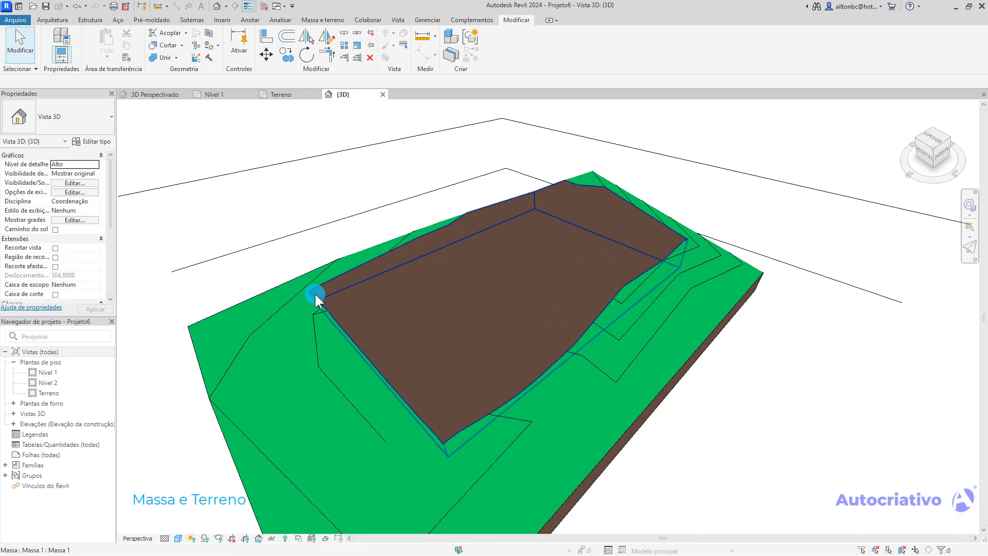
{"action": "scroll", "coordinate": [504, 221], "scroll_direction": "down", "scroll_amount": 2}
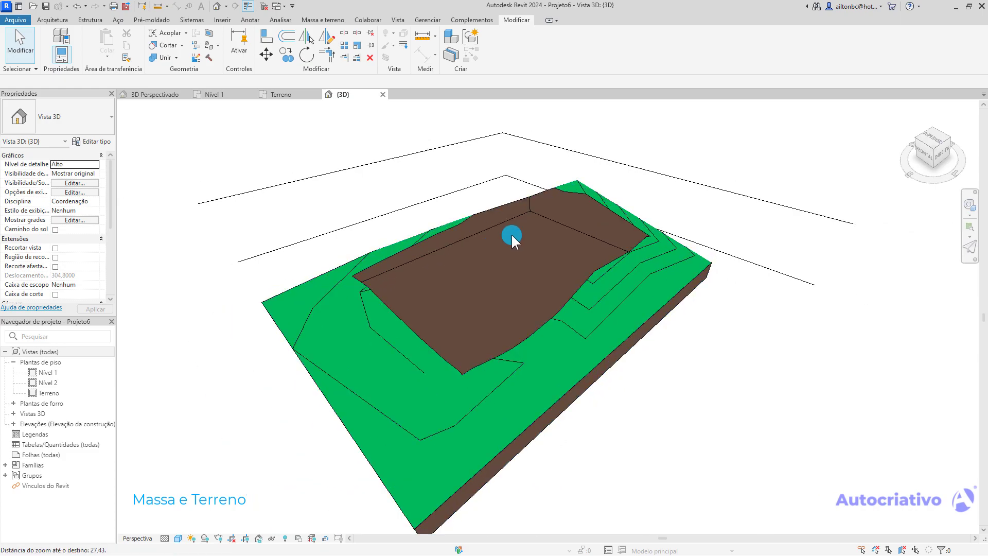
{"action": "middle_click_drag", "start_coordinate": [546, 247], "coordinate": [490, 254], "text": "shift"}
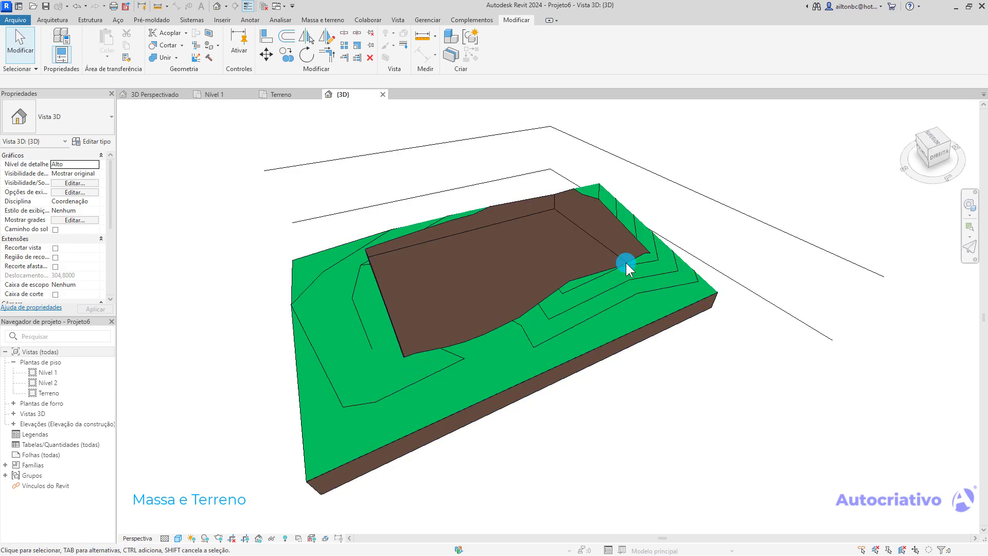
{"action": "middle_click_drag", "start_coordinate": [642, 276], "coordinate": [539, 290], "text": "shift"}
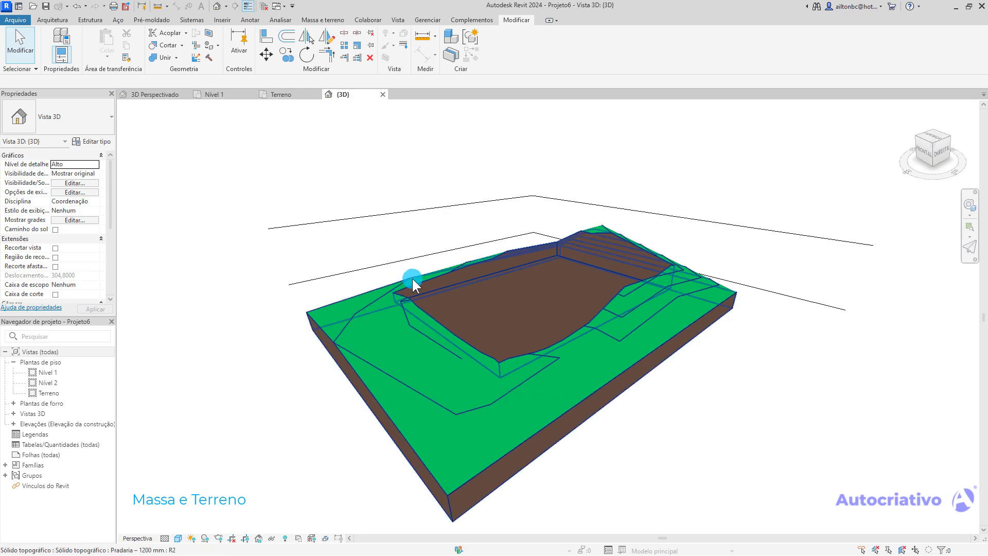
- Reopen the void mass for in-place editing from the Terreno plan
{"action": "left_click", "coordinate": [283, 96]}
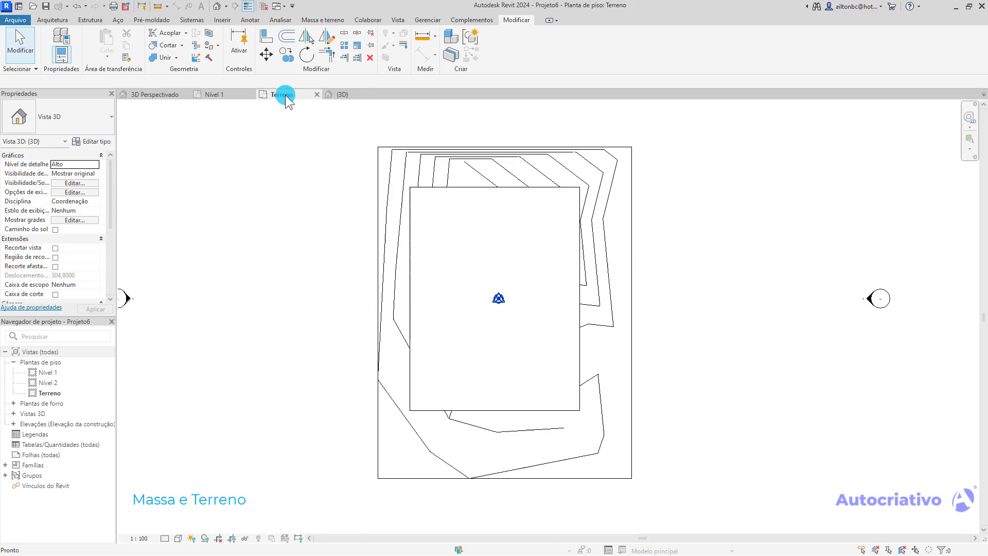
{"action": "left_click", "coordinate": [486, 190]}
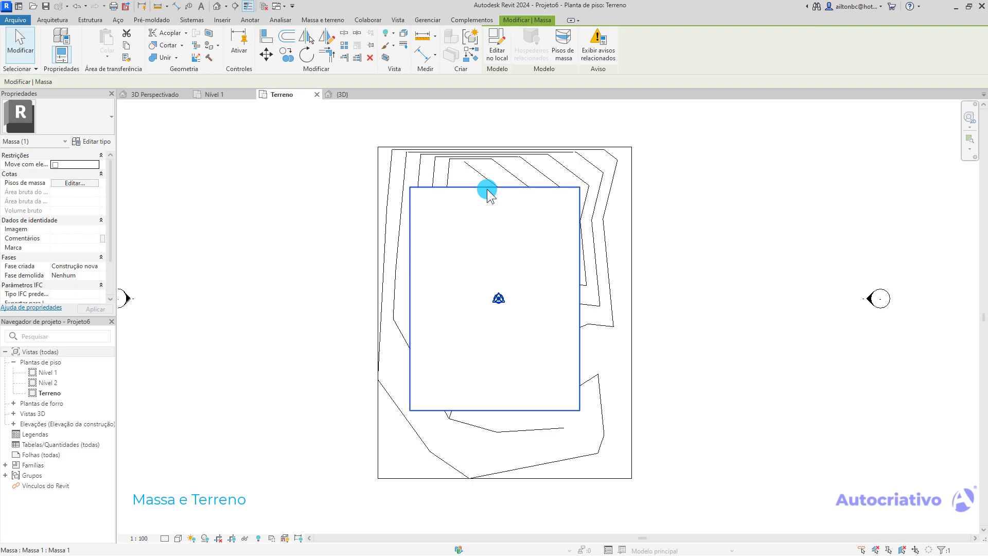
{"action": "left_click", "coordinate": [496, 55]}
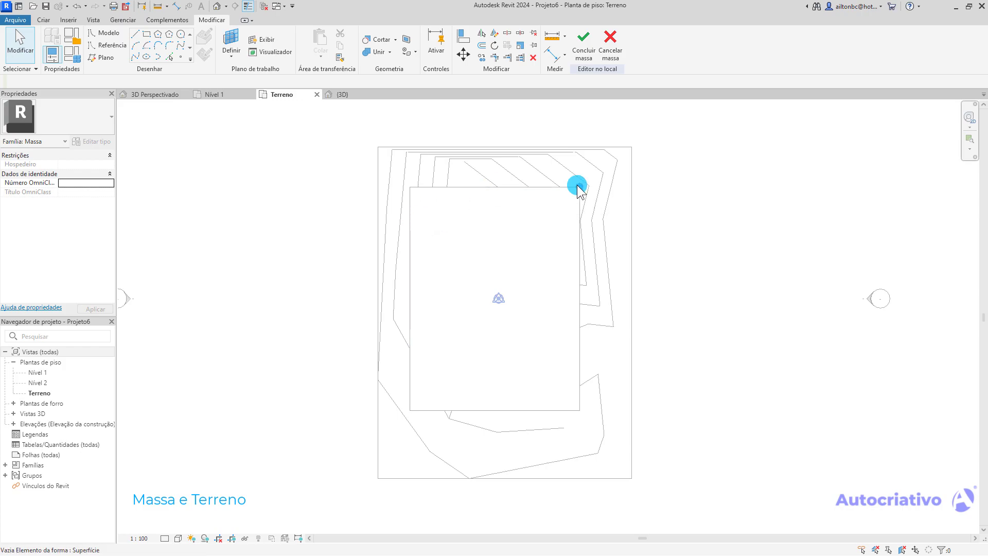
- Select the void's far end face and move it inward in the 3D view, shortening the void to about 12.1 m
{"action": "left_click", "coordinate": [478, 188]}
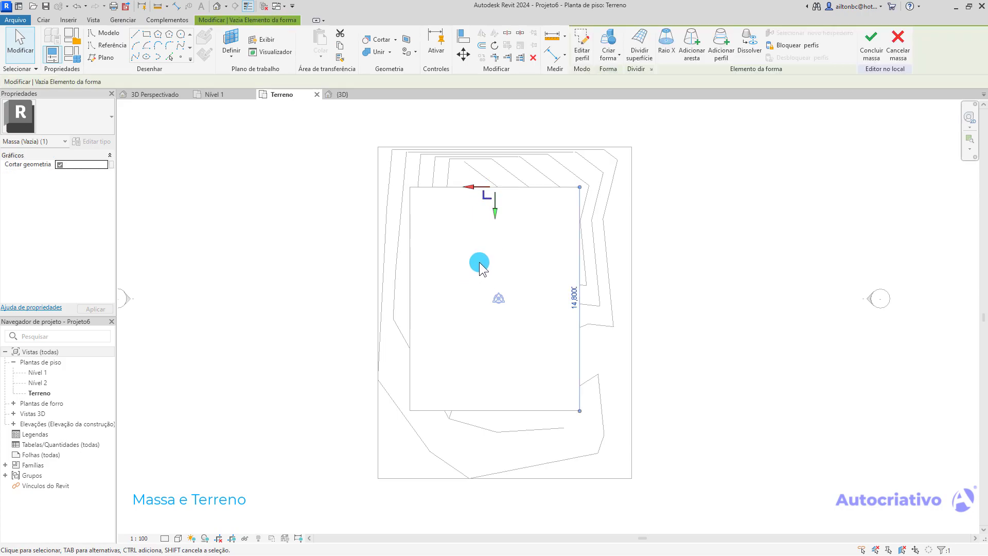
{"action": "scroll", "coordinate": [499, 226], "scroll_direction": "up", "scroll_amount": 3}
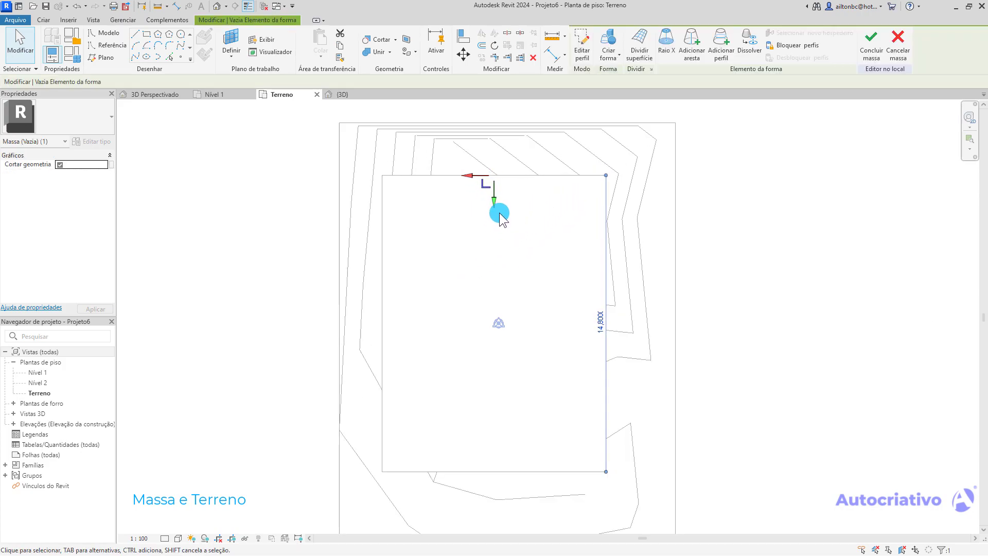
{"action": "left_click", "coordinate": [346, 94]}
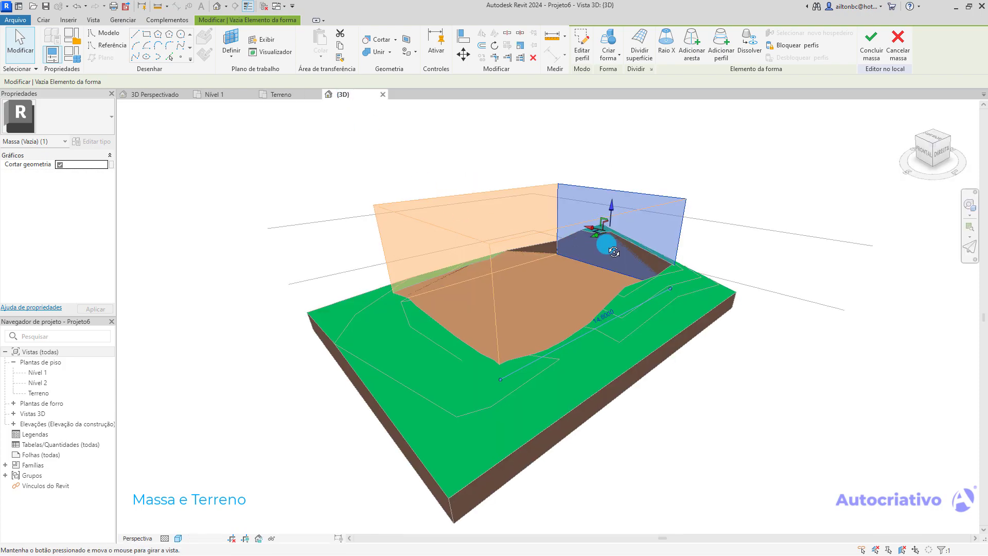
{"action": "scroll", "coordinate": [606, 239], "scroll_direction": "up", "scroll_amount": 5}
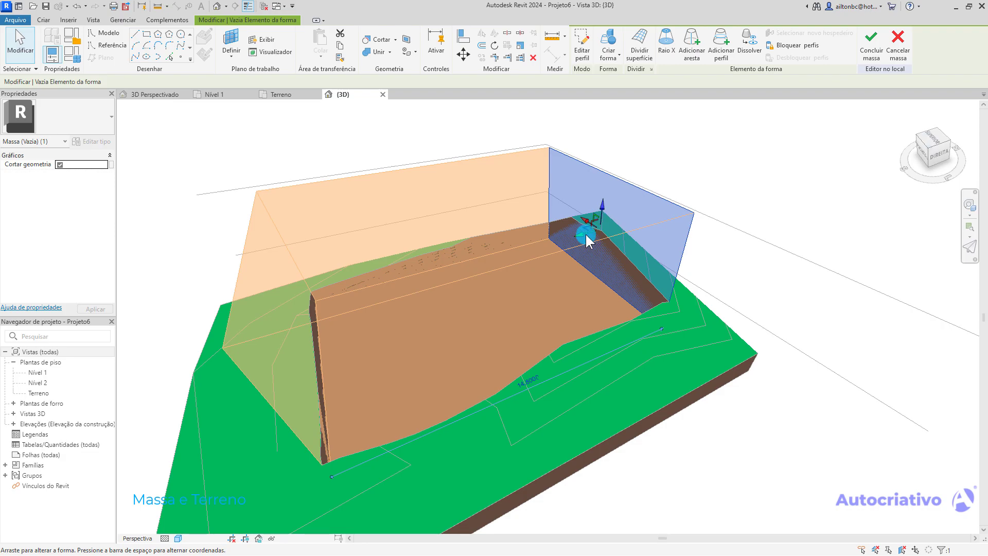
{"action": "left_click_drag", "start_coordinate": [585, 232], "coordinate": [545, 259]}
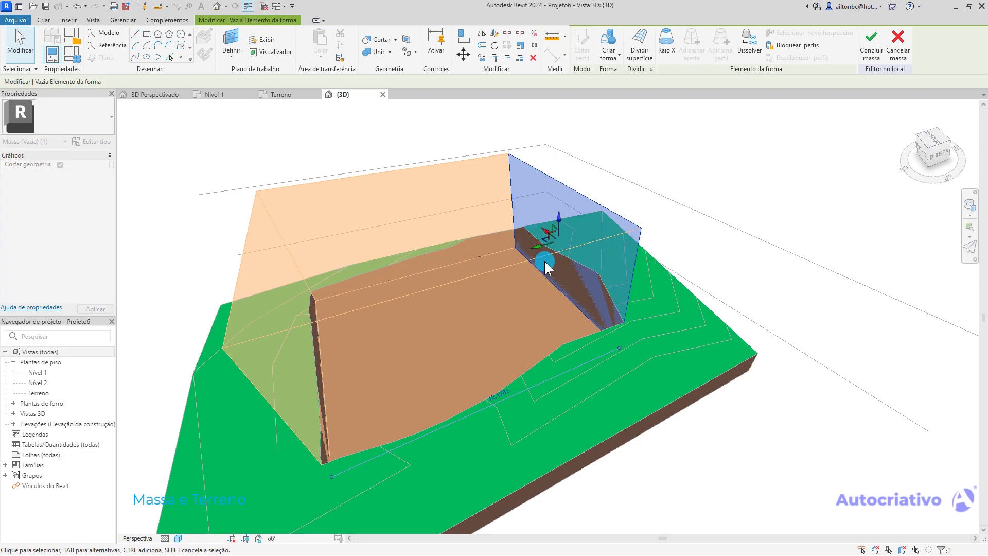
- Select a long upper edge of the void and try to shift it sideways
{"action": "middle_click_drag", "start_coordinate": [542, 326], "coordinate": [585, 272], "text": "shift"}
{"action": "left_click", "coordinate": [501, 243]}
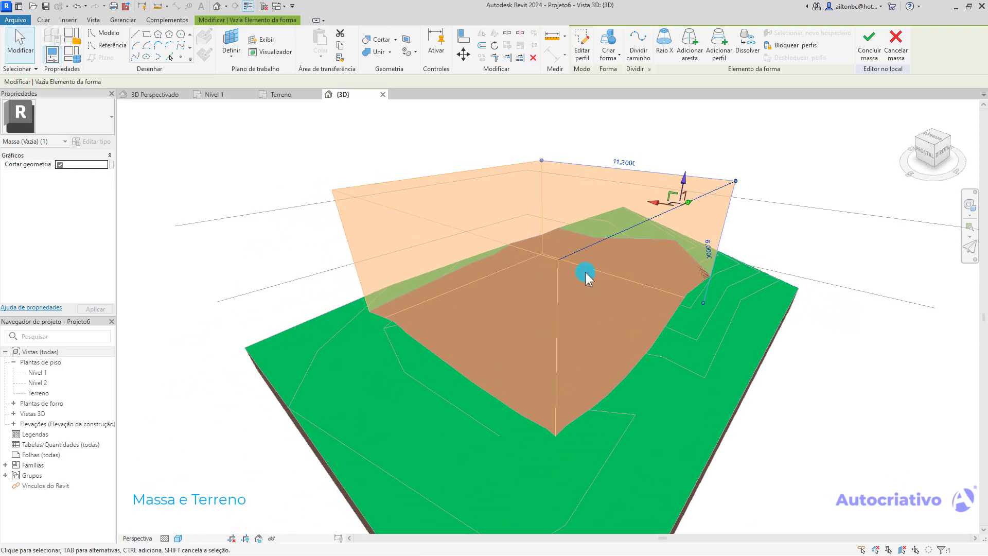
{"action": "mouse_move", "coordinate": [666, 208]}
{"action": "left_mouse_down"}
{"action": "mouse_move", "coordinate": [633, 198]}
{"action": "mouse_move", "coordinate": [657, 211]}
{"action": "left_mouse_up"}
{"action": "left_click", "coordinate": [655, 206]}
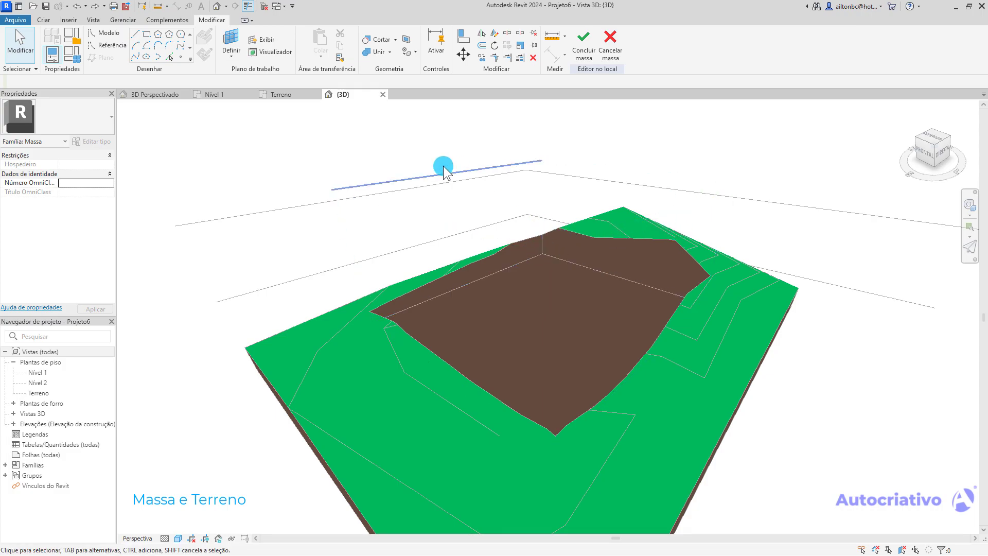
- In the Terreno plan, move the void's right-hand face inward, narrowing the void to about 10.2 m
{"action": "left_click", "coordinate": [283, 95]}
{"action": "left_click", "coordinate": [465, 229]}
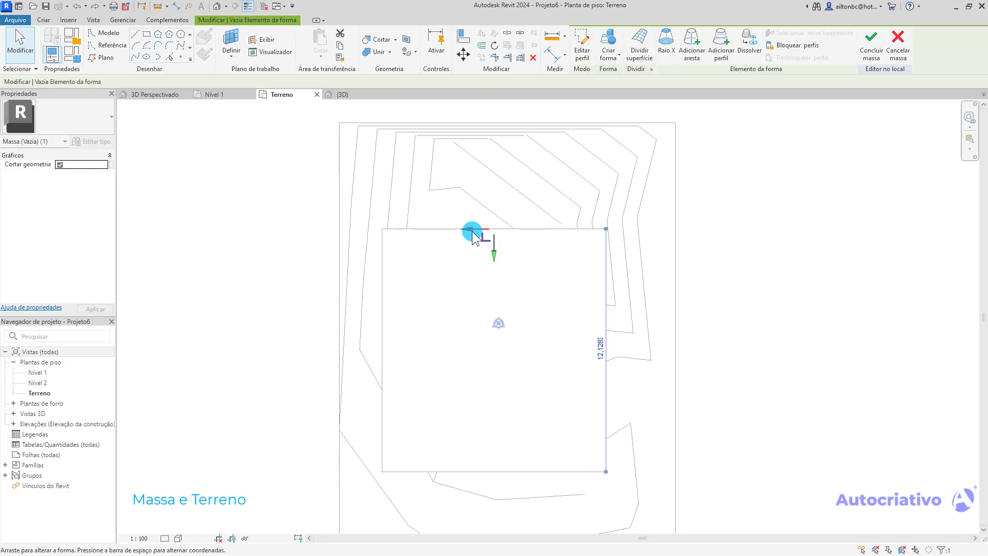
{"action": "middle_click_drag", "start_coordinate": [530, 275], "coordinate": [556, 258]}
{"action": "left_click", "coordinate": [621, 315]}
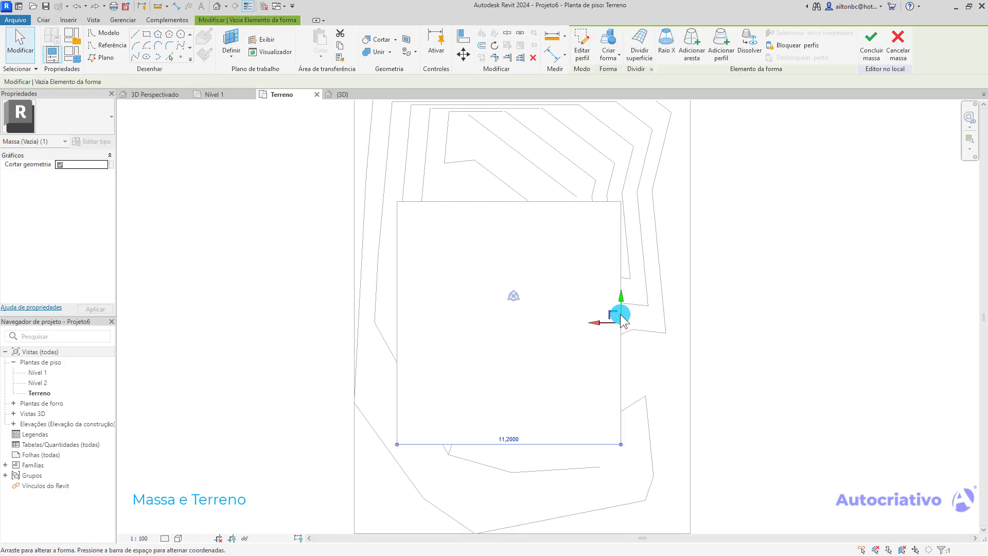
{"action": "left_click_drag", "start_coordinate": [612, 329], "coordinate": [591, 325]}
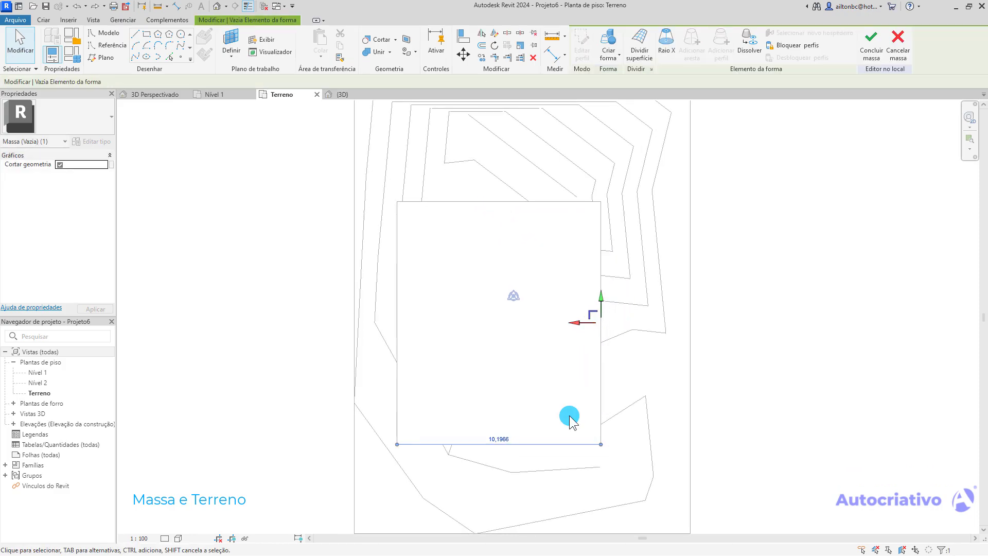
- Move the void's lower and left-hand faces inward in plan, narrowing the void to about 9.45 m
{"action": "left_click", "coordinate": [515, 444]}
{"action": "left_click_drag", "start_coordinate": [501, 428], "coordinate": [503, 412]}
{"action": "left_click", "coordinate": [397, 330]}
{"action": "left_click_drag", "start_coordinate": [415, 322], "coordinate": [443, 337]}
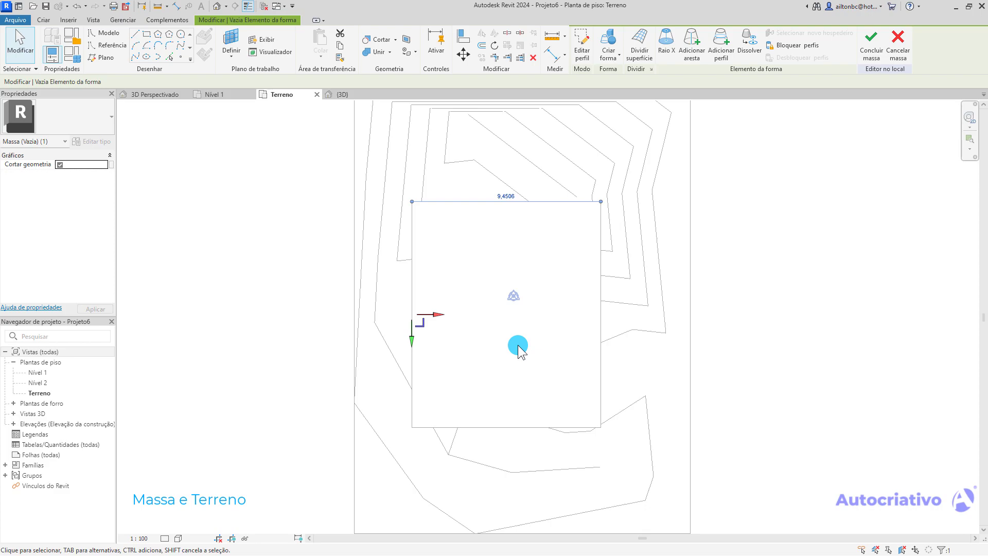
- Finish the in-place mass and check the resized excavation in the 3D view
{"action": "left_click", "coordinate": [871, 46]}
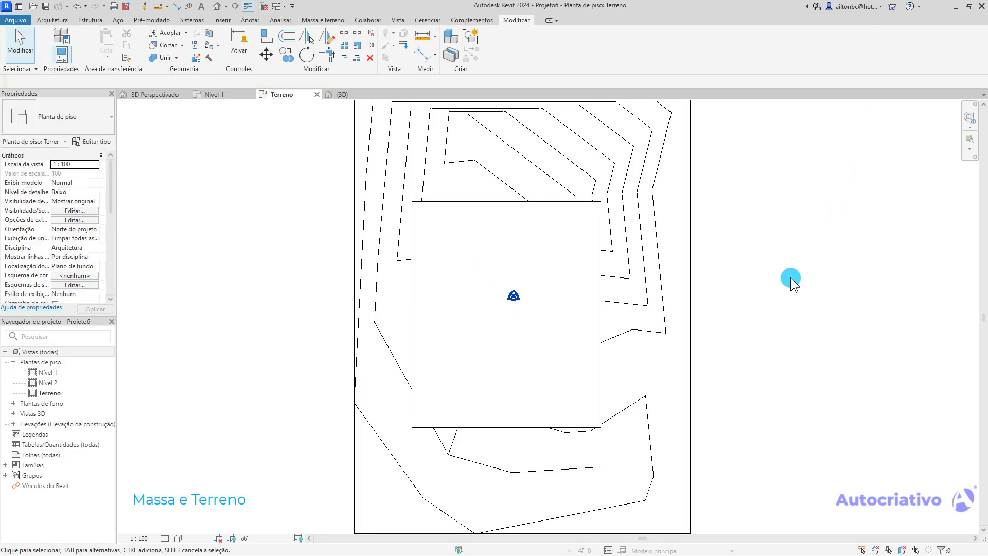
{"action": "left_click", "coordinate": [355, 93]}
{"action": "middle_click_drag", "start_coordinate": [540, 290], "coordinate": [499, 301]}
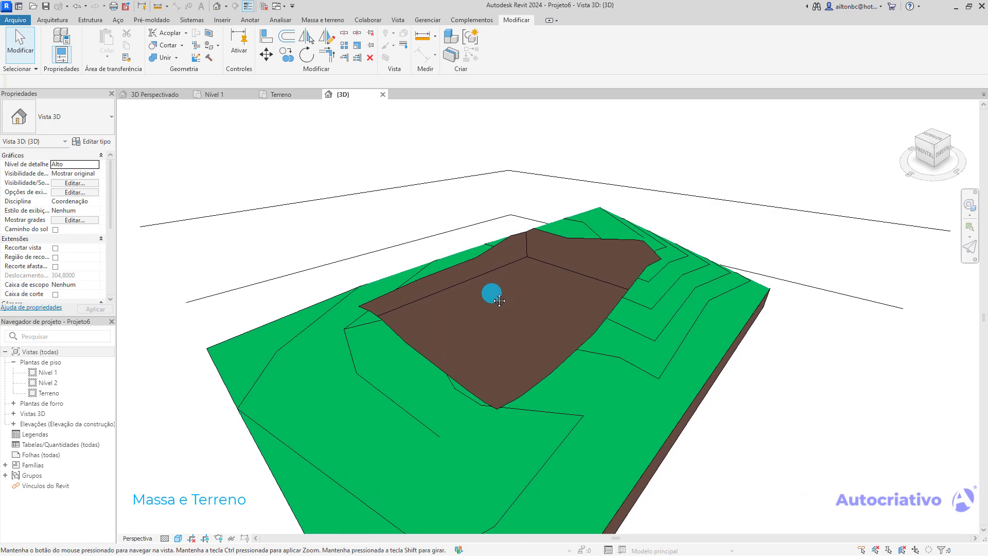
- Draw a vertical section line in the Terreno plan across the whole terrain, passing through the void
{"action": "left_click", "coordinate": [292, 95]}
{"action": "scroll", "coordinate": [369, 246], "scroll_direction": "up", "scroll_amount": 1}
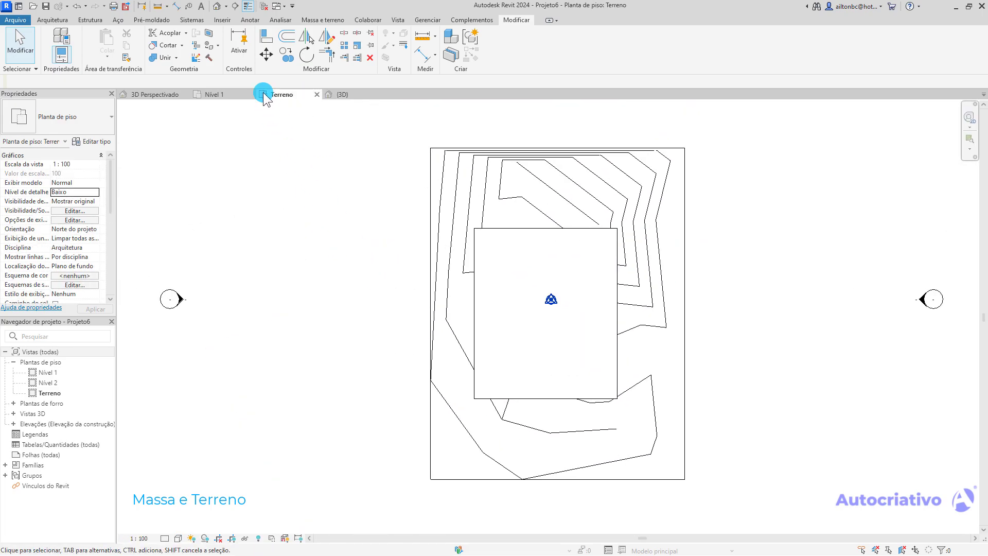
{"action": "left_click", "coordinate": [235, 6]}
{"action": "middle_click_drag", "start_coordinate": [530, 140], "coordinate": [490, 225]}
{"action": "left_click", "coordinate": [498, 158]}
{"action": "middle_click_drag", "start_coordinate": [513, 409], "coordinate": [514, 281]}
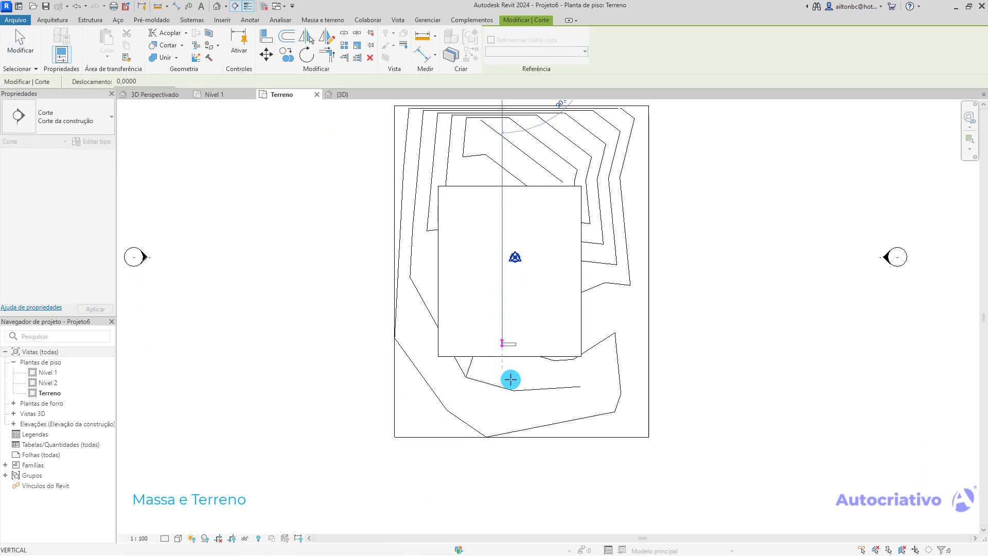
{"action": "left_click", "coordinate": [503, 487]}
{"action": "key", "text": "Escape"}
- Flip the section's viewing direction to the opposite side and open the section view
{"action": "middle_click_drag", "start_coordinate": [555, 312], "coordinate": [563, 444]}
{"action": "left_click", "coordinate": [510, 203]}
{"action": "left_click", "coordinate": [494, 185]}
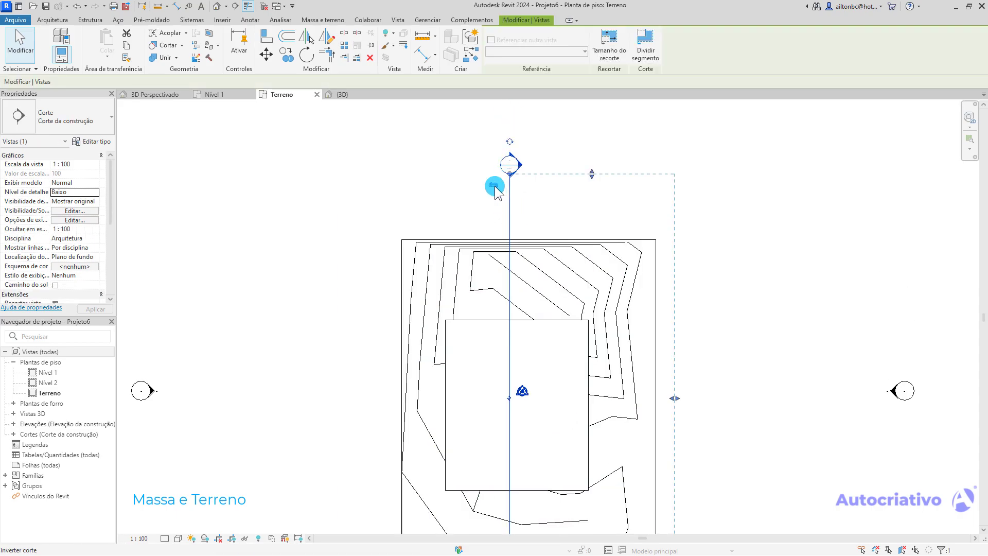
{"action": "left_click", "coordinate": [624, 199]}
{"action": "double_click", "coordinate": [498, 165]}
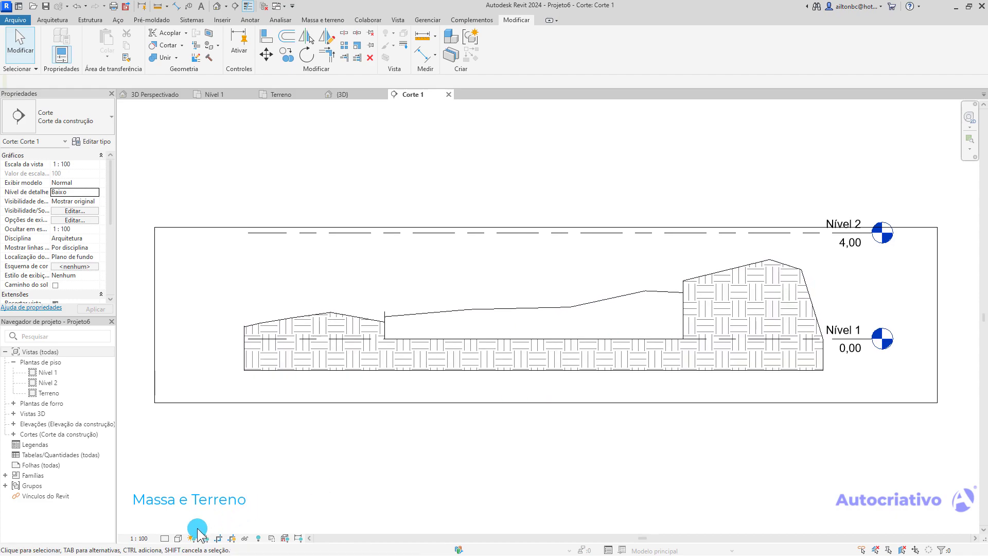
- Show the section at the Alto detail level with a coloured visual style and inspect the terrain's cut layers
{"action": "left_click", "coordinate": [165, 538]}
{"action": "left_click", "coordinate": [180, 528]}
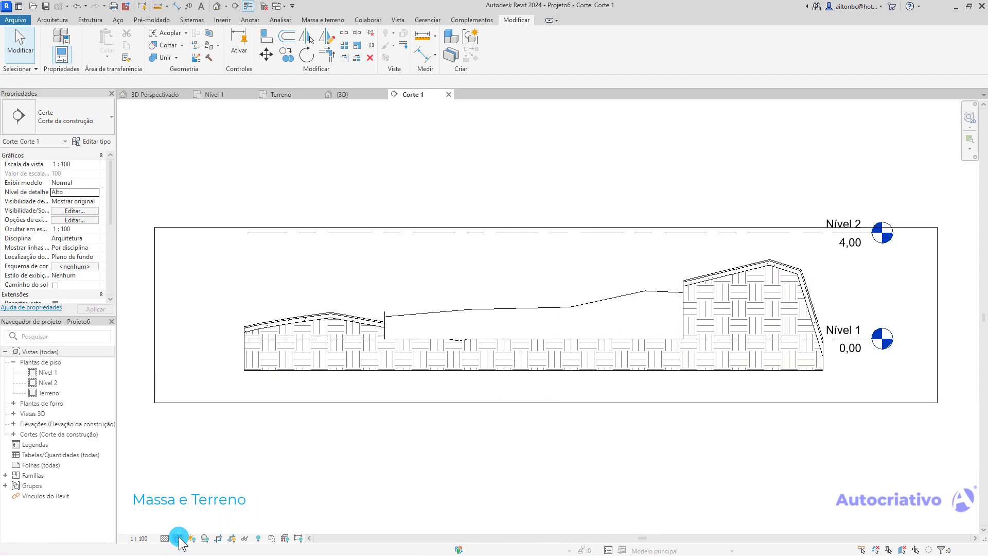
{"action": "left_click", "coordinate": [178, 538]}
{"action": "left_click", "coordinate": [220, 507]}
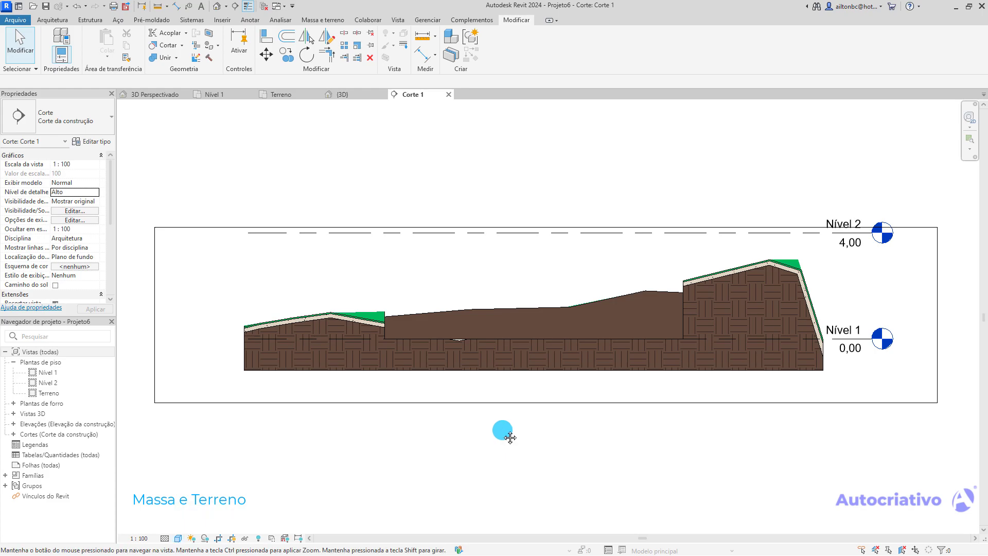
{"action": "scroll", "coordinate": [741, 268], "scroll_direction": "up", "scroll_amount": 3}
{"action": "scroll", "coordinate": [741, 323], "scroll_direction": "up", "scroll_amount": 3}
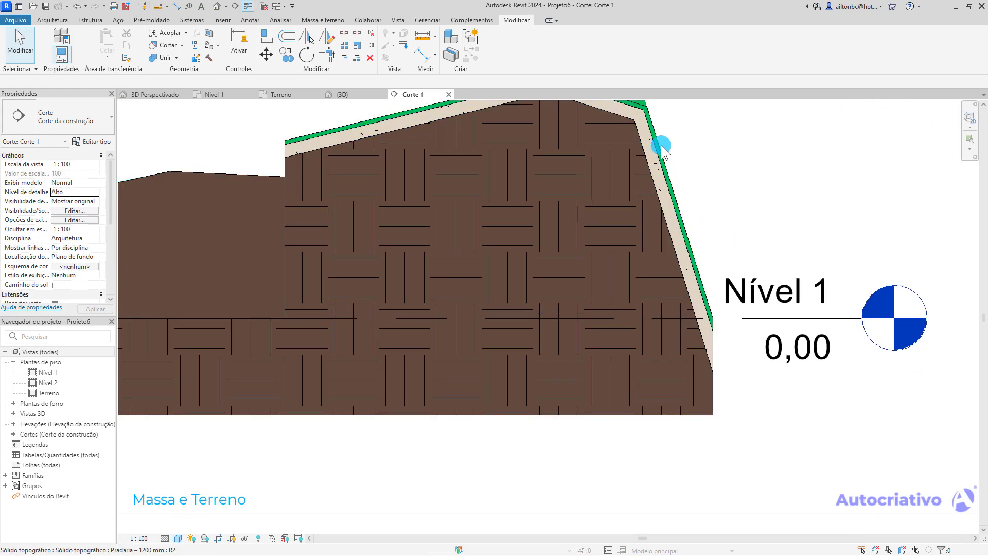
{"action": "scroll", "coordinate": [725, 211], "scroll_direction": "down", "scroll_amount": 2}
{"action": "middle_click_drag", "start_coordinate": [395, 263], "coordinate": [703, 318]}
{"action": "scroll", "coordinate": [699, 276], "scroll_direction": "down", "scroll_amount": 4}
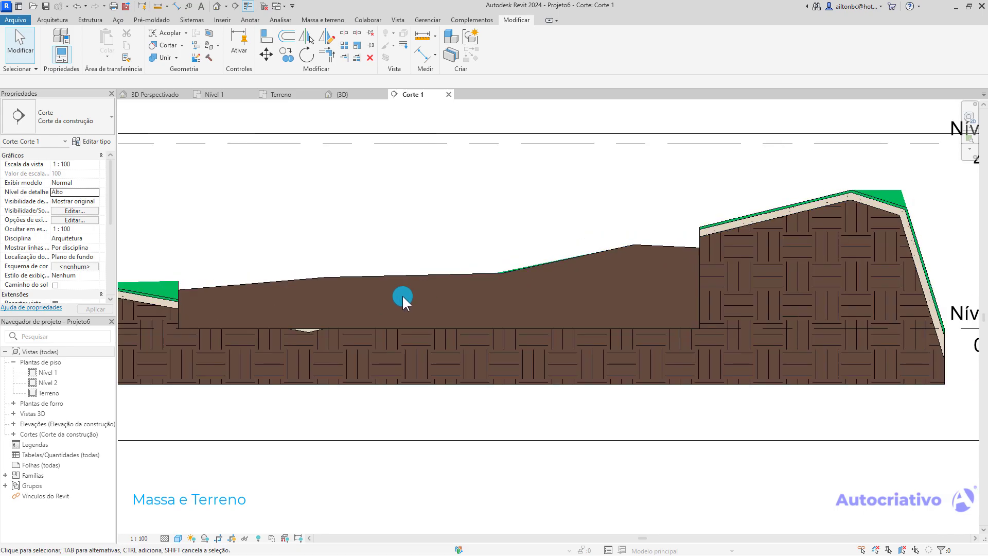
{"action": "scroll", "coordinate": [689, 270], "scroll_direction": "up", "scroll_amount": 1}
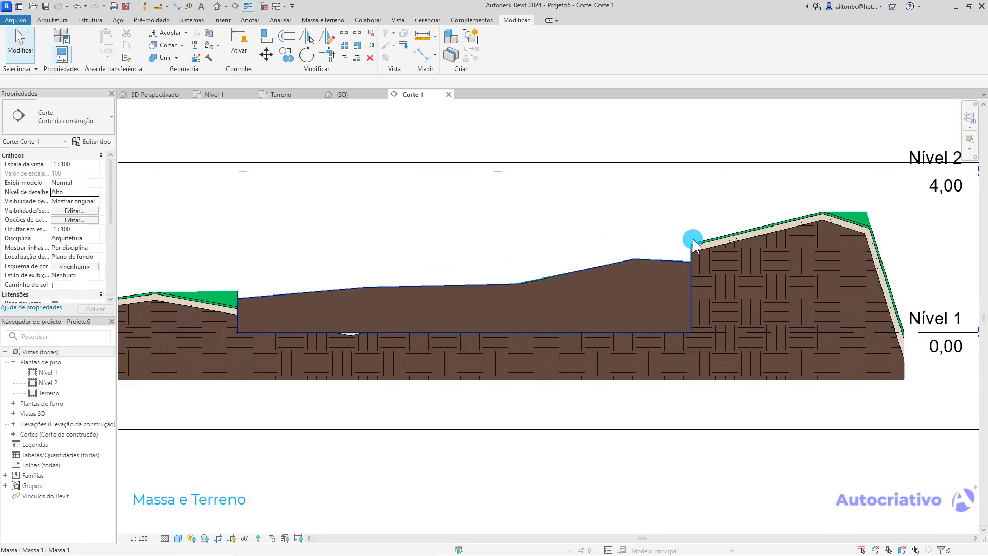
- Reopen the void mass for in-place editing from the Terreno plan and display it in the Corte 1 section
{"action": "left_click", "coordinate": [288, 94]}
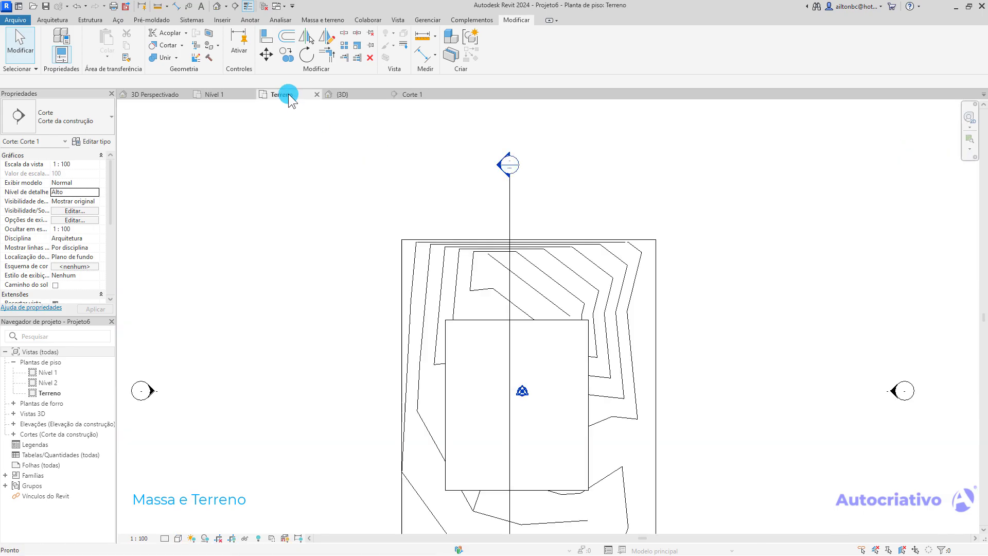
{"action": "left_click", "coordinate": [472, 324]}
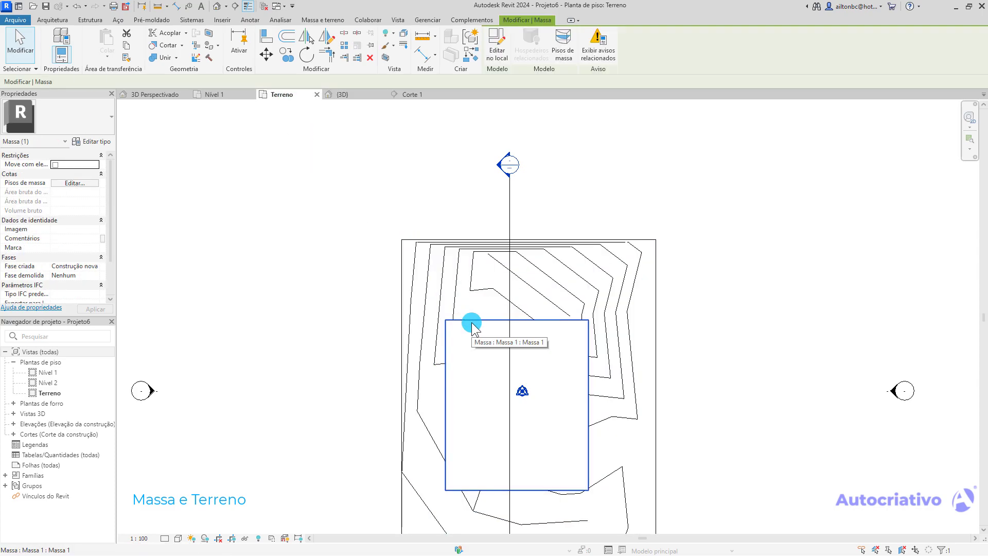
{"action": "left_click", "coordinate": [496, 51]}
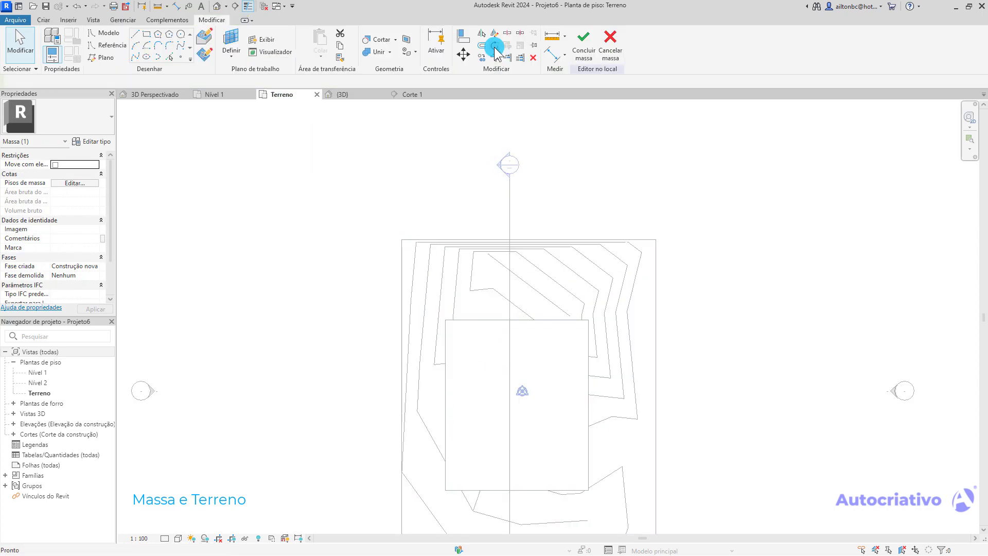
{"action": "left_click", "coordinate": [413, 95]}
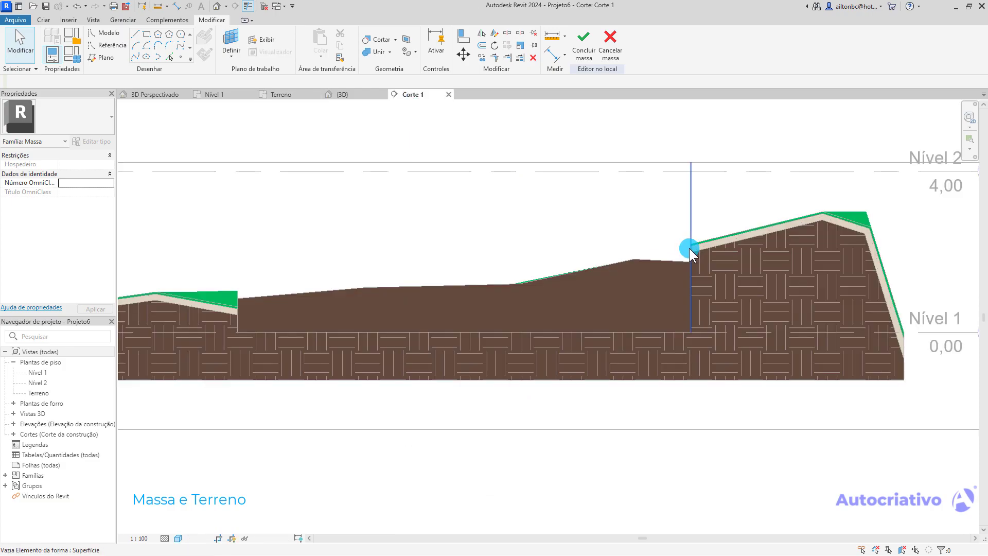
{"action": "middle_click_drag", "start_coordinate": [633, 277], "coordinate": [677, 300]}
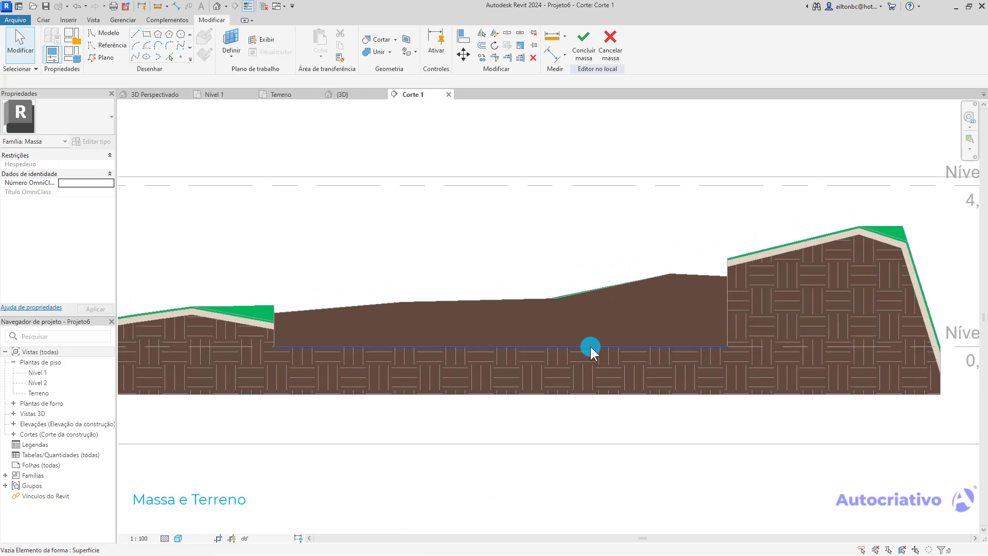
- Select the void's bottom face in the section and raise it above Nível 1, adjusting its height
{"action": "left_click", "coordinate": [726, 239]}
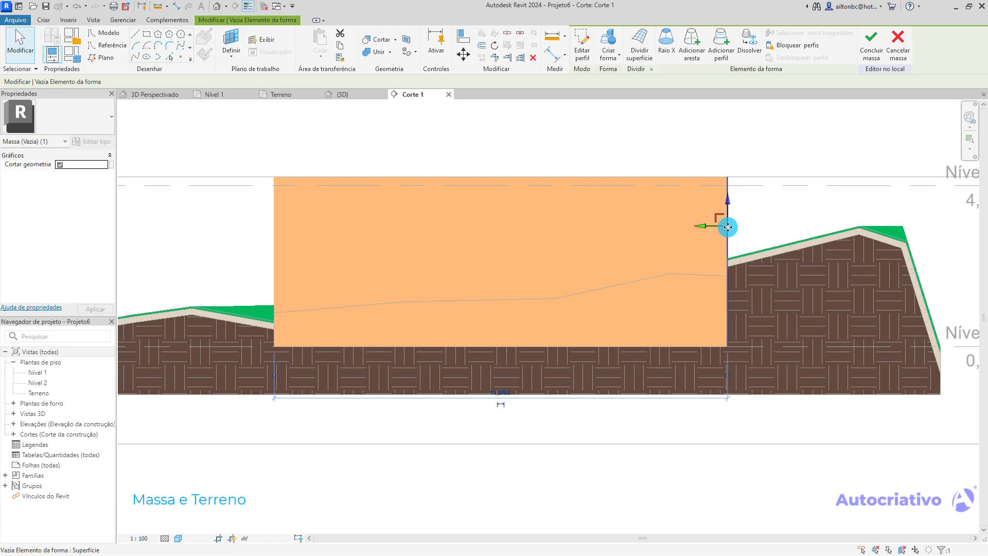
{"action": "left_click", "coordinate": [685, 347]}
{"action": "left_click_drag", "start_coordinate": [503, 324], "coordinate": [504, 304]}
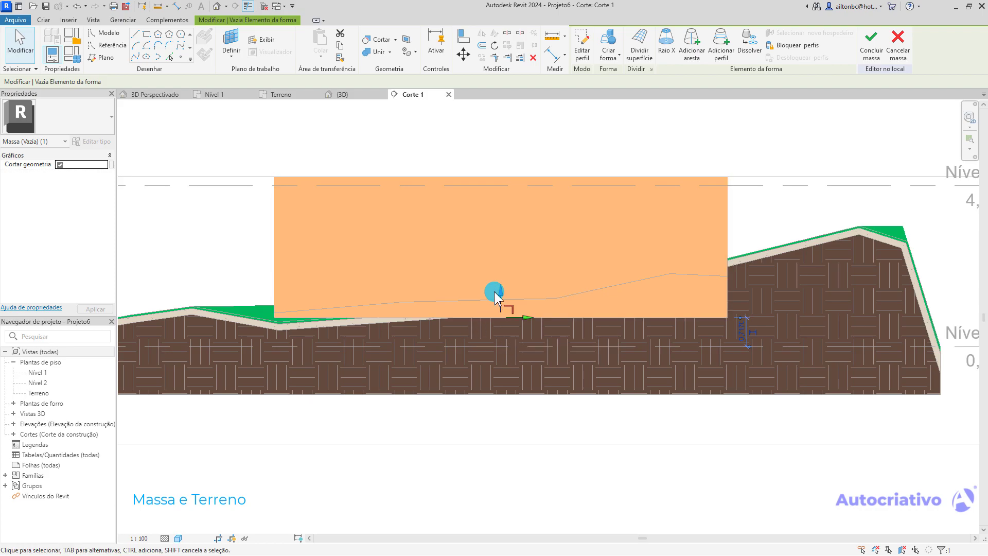
{"action": "left_click_drag", "start_coordinate": [501, 290], "coordinate": [502, 304]}
- Finish the mass and inspect the shallower excavation in the 3D view from several angles
{"action": "left_click", "coordinate": [871, 40]}
{"action": "left_click", "coordinate": [356, 97]}
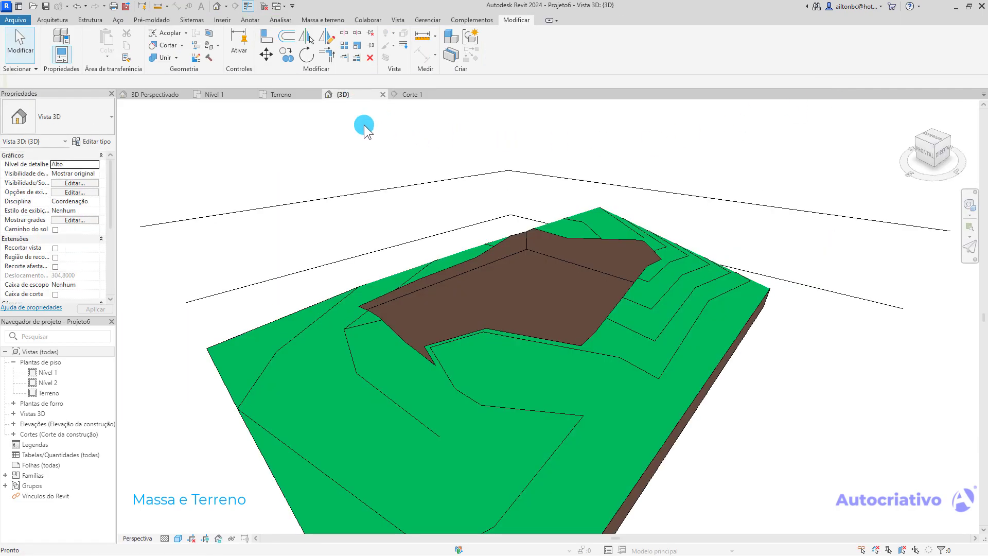
{"action": "middle_click_drag", "start_coordinate": [536, 309], "coordinate": [435, 338], "text": "shift"}
{"action": "middle_click_drag", "start_coordinate": [684, 357], "coordinate": [490, 348], "text": "shift"}
- Select the void mass in the Terreno plan, edit it in place again, and return to Corte 1
{"action": "left_click", "coordinate": [412, 96]}
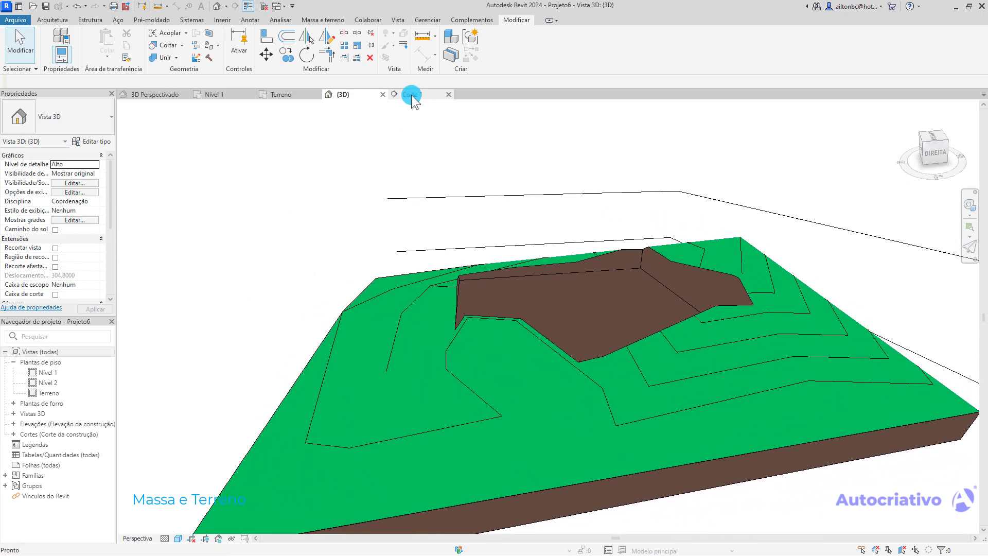
{"action": "left_click", "coordinate": [292, 95]}
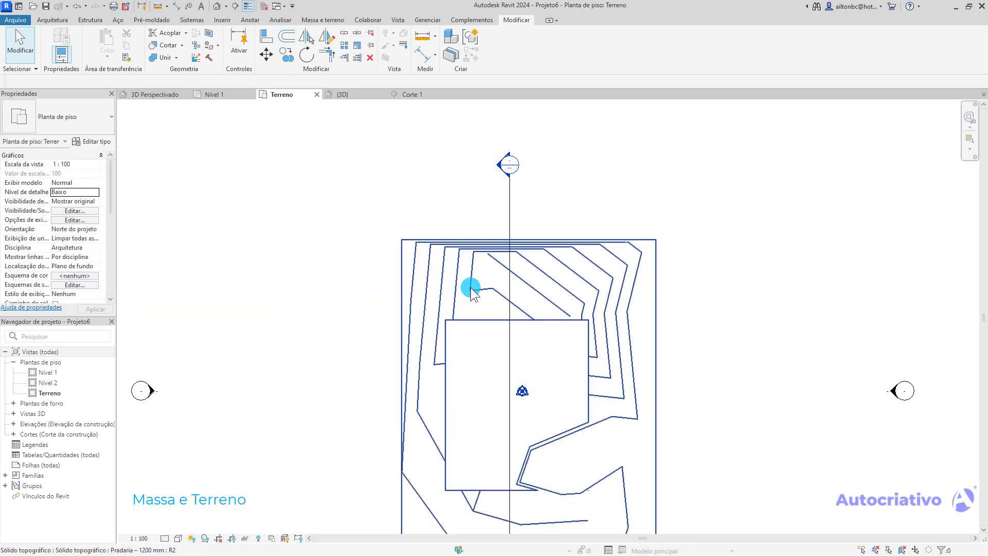
{"action": "left_click", "coordinate": [489, 321]}
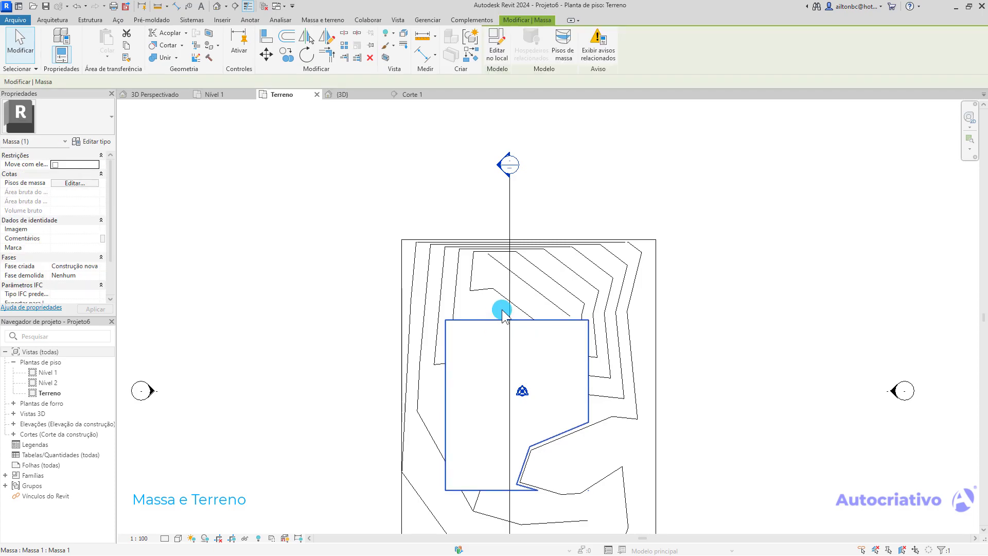
{"action": "left_click", "coordinate": [497, 50]}
{"action": "left_click", "coordinate": [421, 94]}
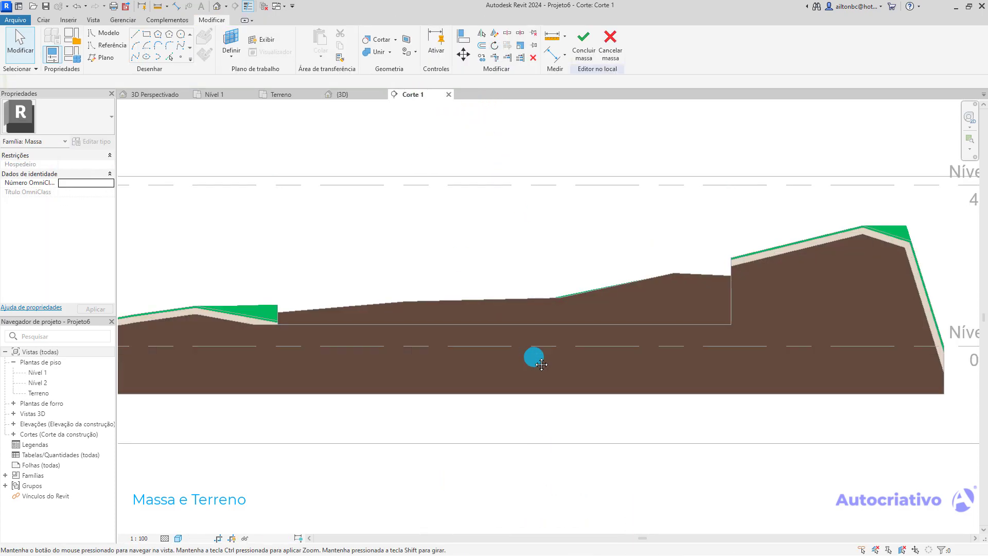
- Lower the void's bottom face to slightly above Nível 1, finish the mass, and check the excavation in 3D
{"action": "left_click", "coordinate": [511, 319]}
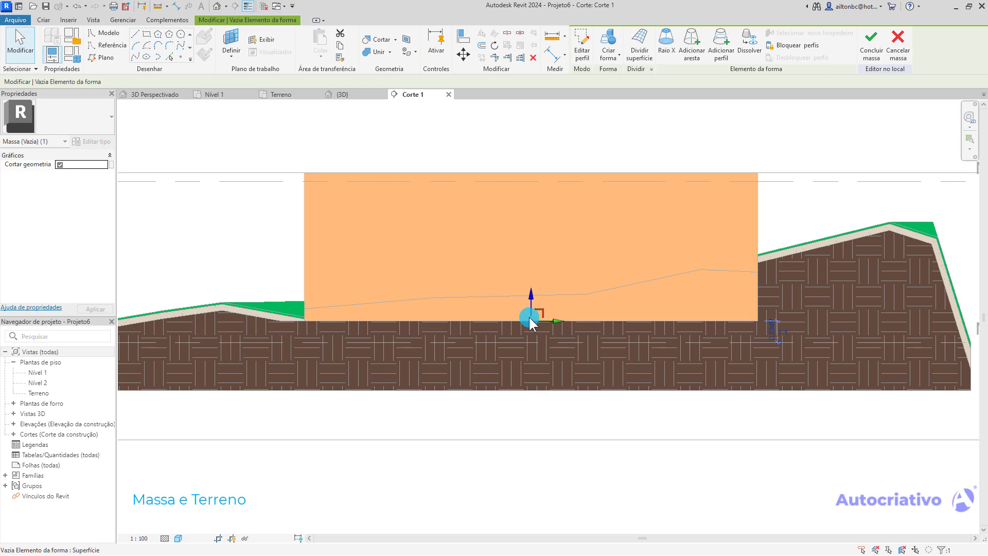
{"action": "left_click_drag", "start_coordinate": [531, 297], "coordinate": [533, 312]}
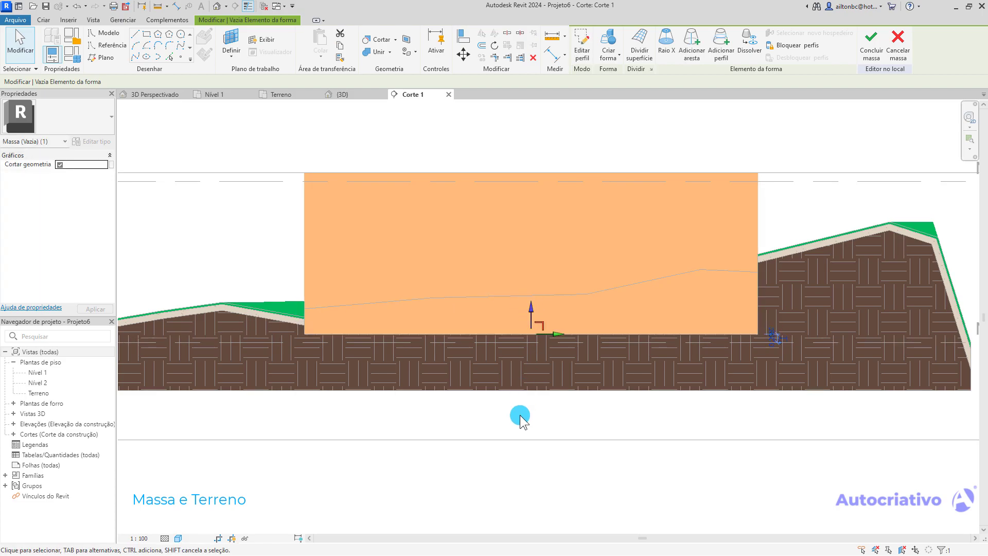
{"action": "left_click", "coordinate": [872, 47]}
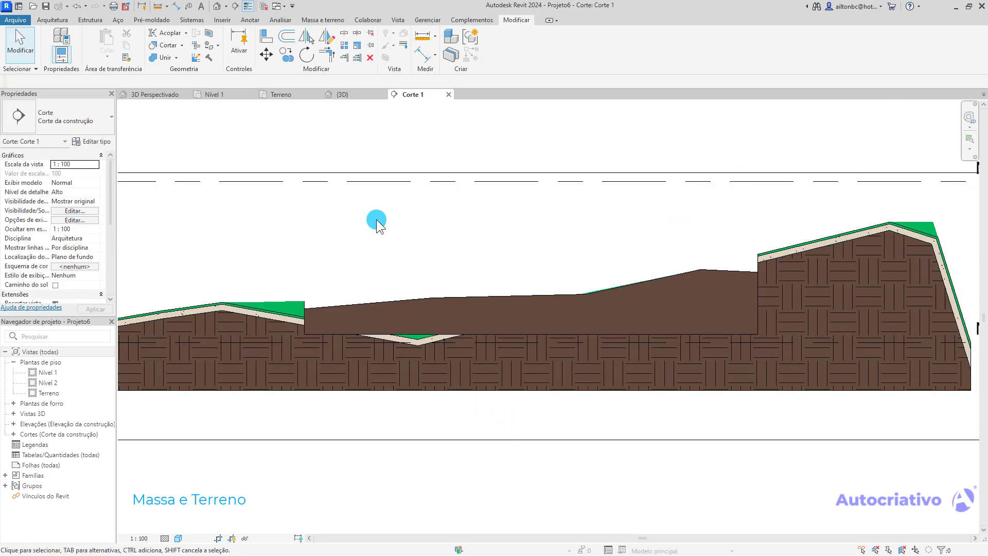
{"action": "left_click", "coordinate": [347, 96]}
{"action": "mouse_move", "coordinate": [540, 298]}
{"action": "middle_mouse_down", "text": "shift"}
{"action": "mouse_move", "coordinate": [585, 331]}
{"action": "mouse_move", "coordinate": [647, 349]}
{"action": "mouse_move", "coordinate": [675, 326]}
{"action": "mouse_move", "coordinate": [541, 304]}
{"action": "middle_mouse_up", "text": "shift"}
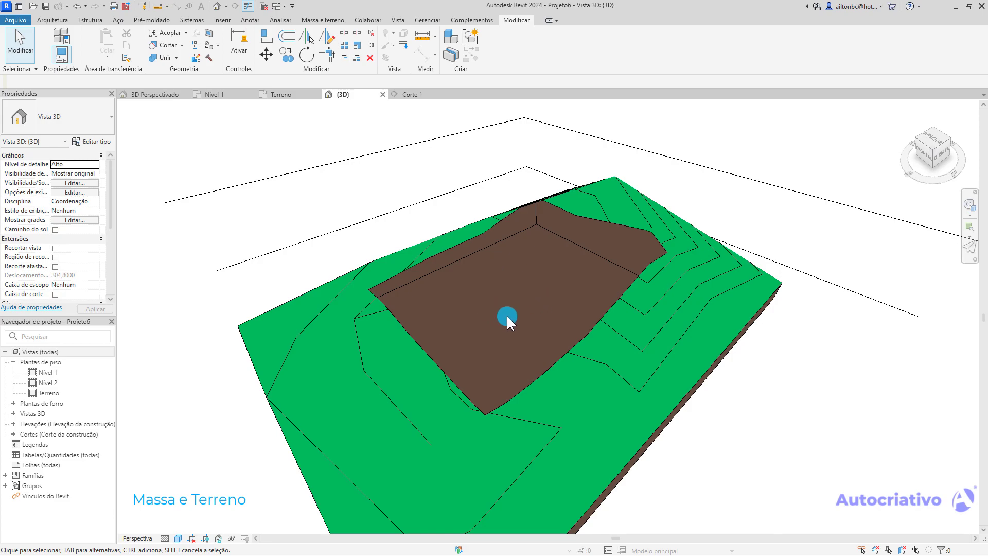
- Start another in-place mass in the Terreno plan, accepting the name Massa 2
{"action": "left_click", "coordinate": [288, 95]}
{"action": "middle_click_drag", "start_coordinate": [549, 352], "coordinate": [527, 243]}
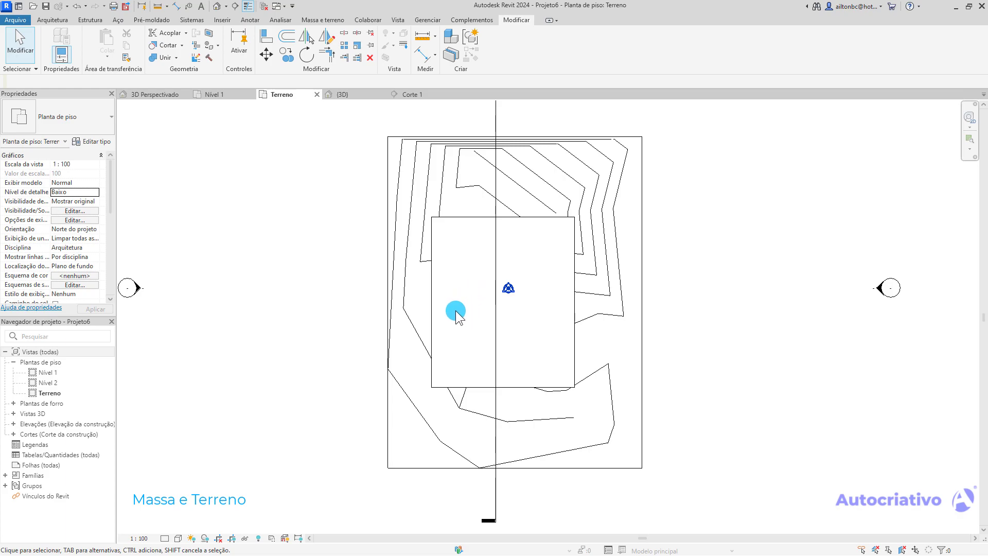
{"action": "left_click", "coordinate": [317, 21]}
{"action": "left_click", "coordinate": [138, 39]}
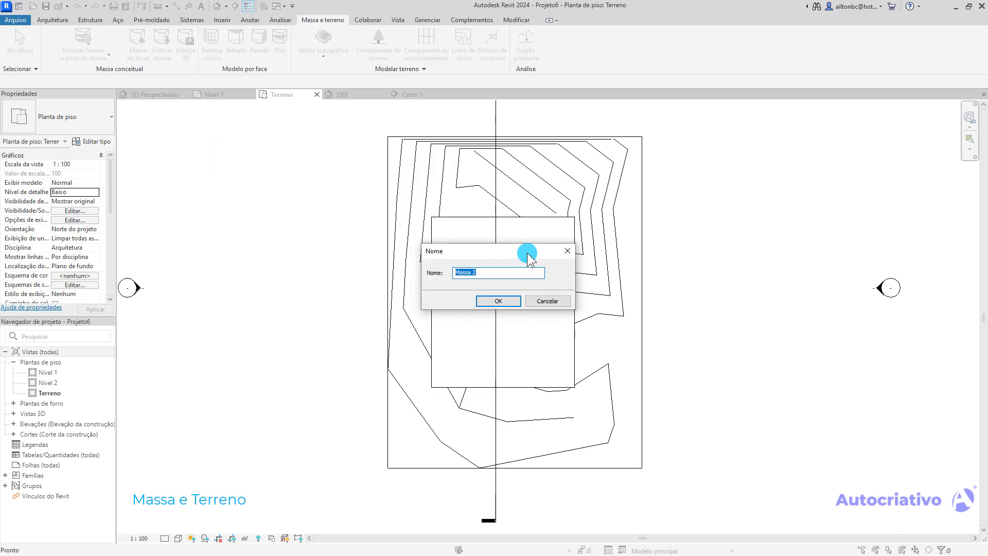
{"action": "left_click_drag", "start_coordinate": [523, 250], "coordinate": [773, 248]}
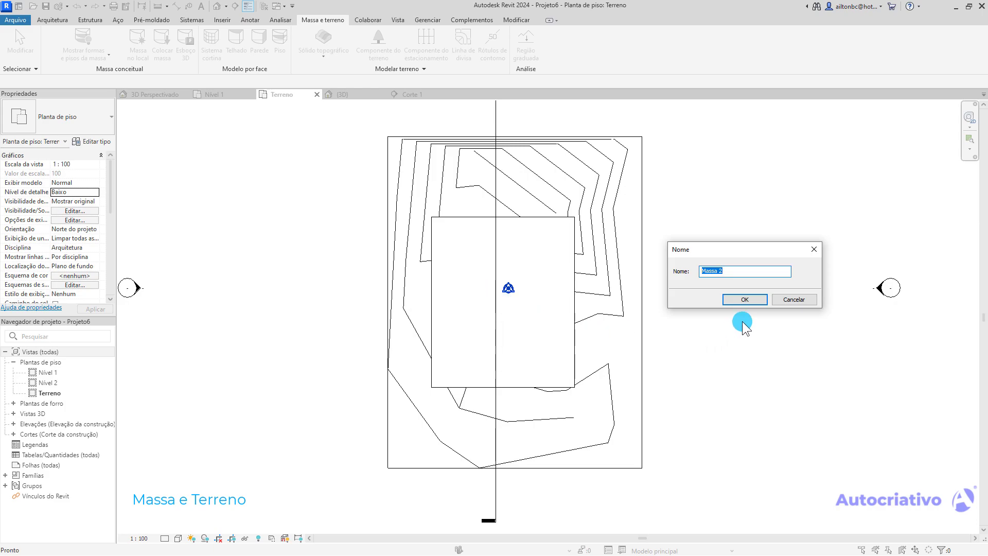
{"action": "left_click", "coordinate": [732, 301]}
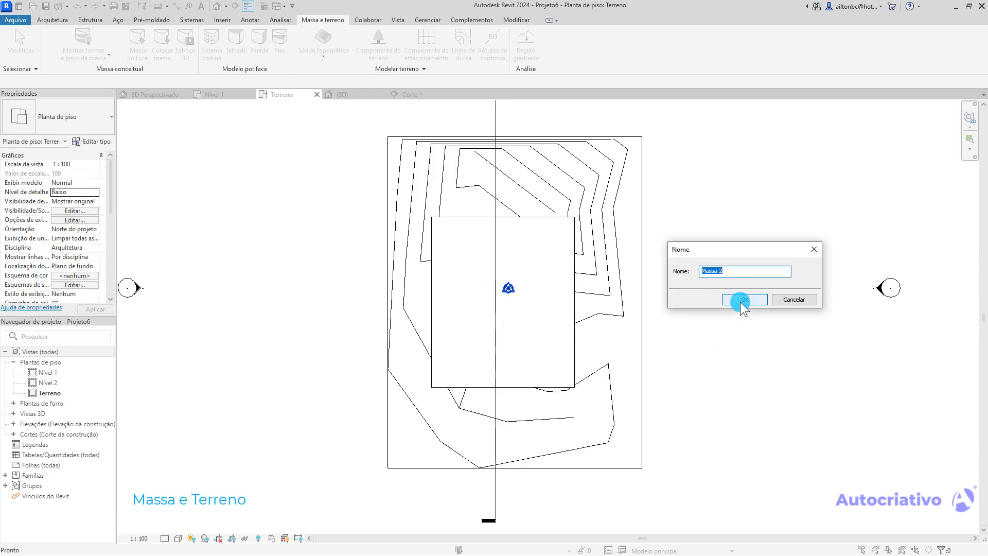
- Confirm the new mass's name and set Nível 1 as its work plane in the 3D view
{"action": "left_click", "coordinate": [407, 240]}
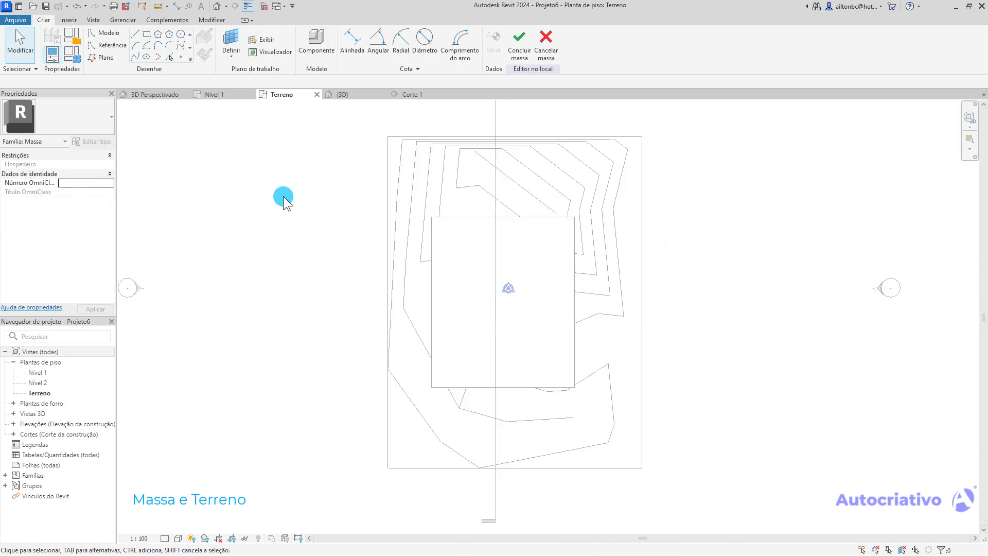
{"action": "left_click", "coordinate": [231, 54]}
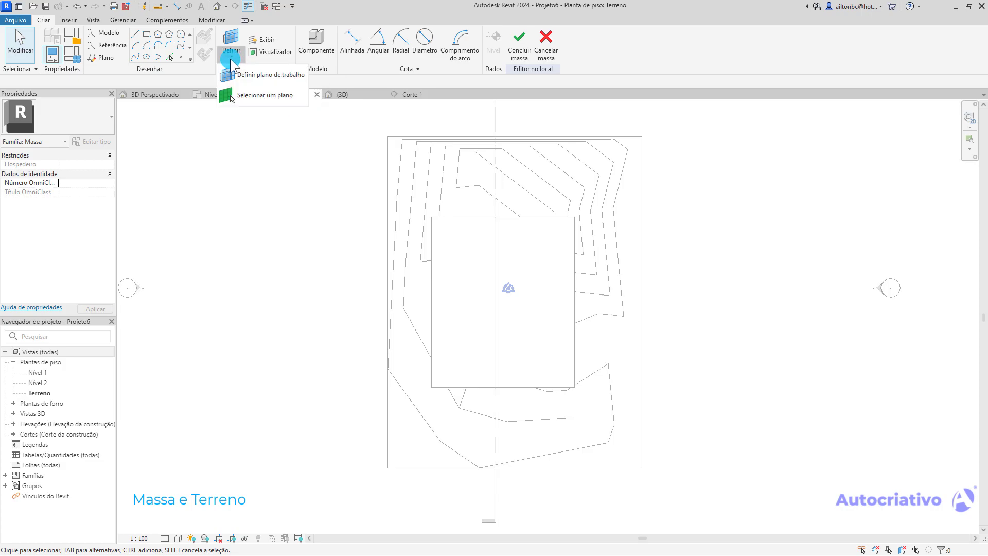
{"action": "left_click", "coordinate": [359, 94]}
{"action": "left_click", "coordinate": [235, 60]}
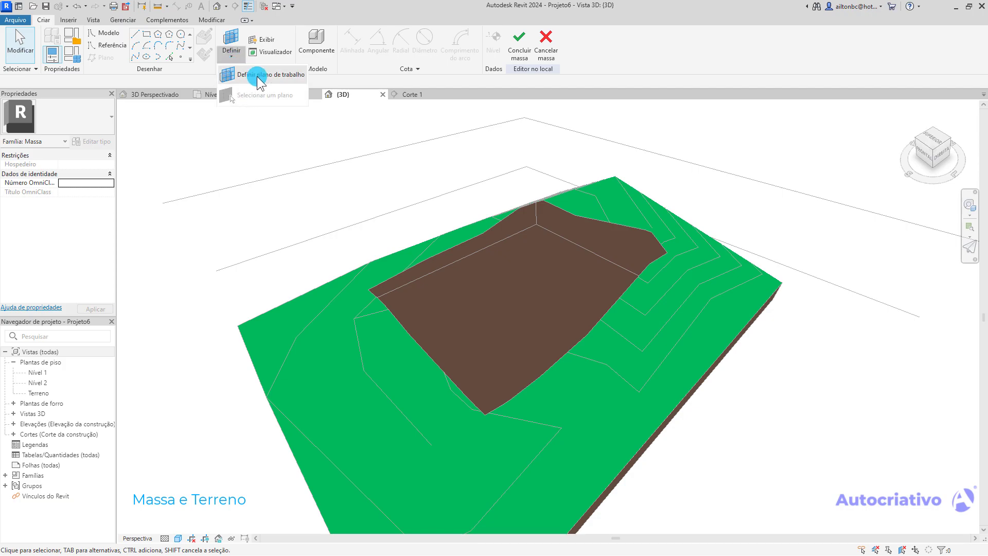
{"action": "left_click", "coordinate": [257, 76]}
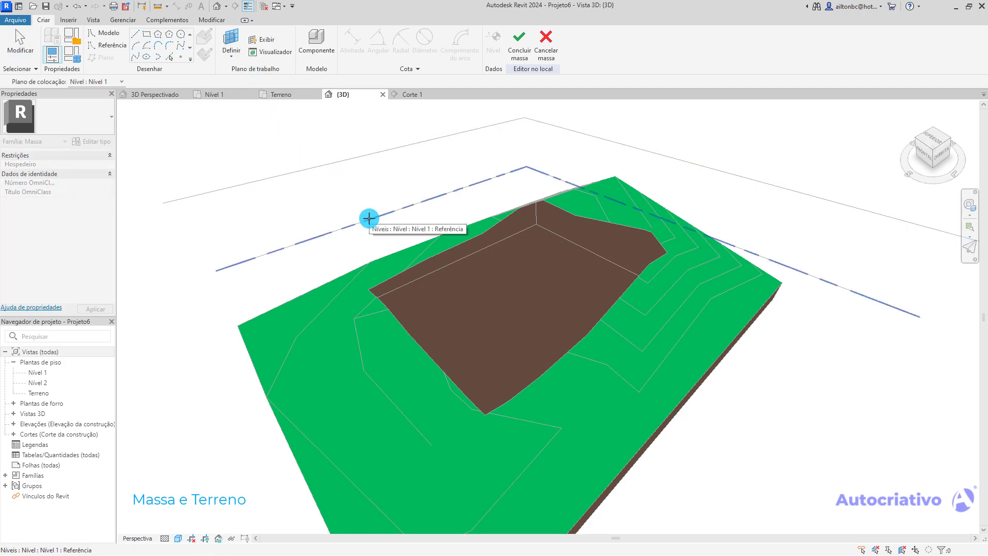
{"action": "left_click", "coordinate": [369, 218]}
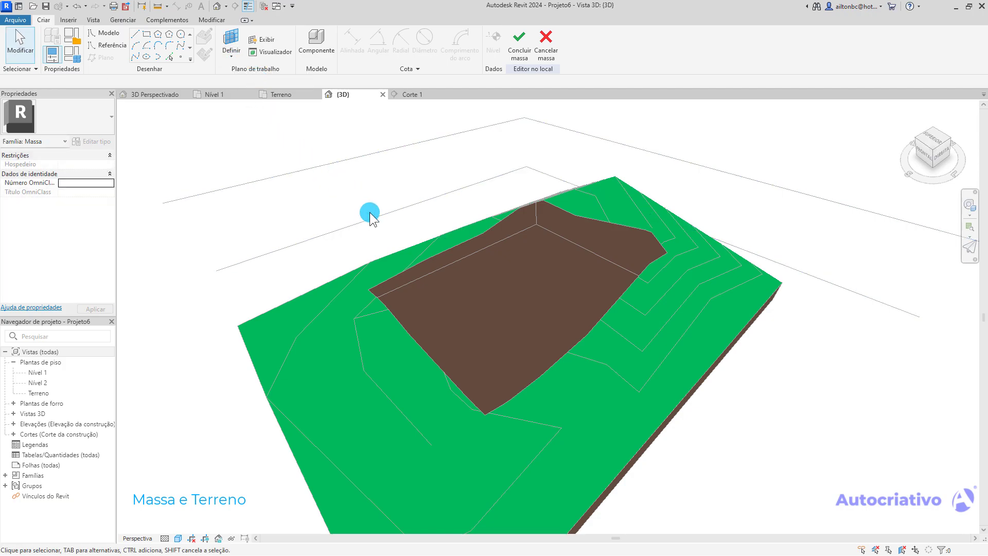
- Sketch a model-line rectangle about 4.5 by 4.7 m in the Terreno plan, inside the lower-left part of the excavation
{"action": "left_click", "coordinate": [147, 35]}
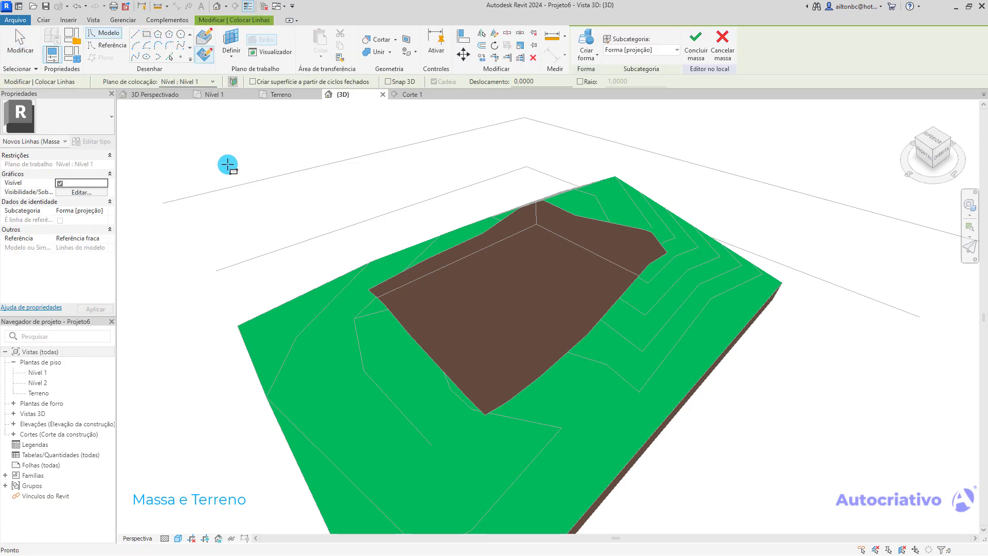
{"action": "left_click", "coordinate": [285, 94]}
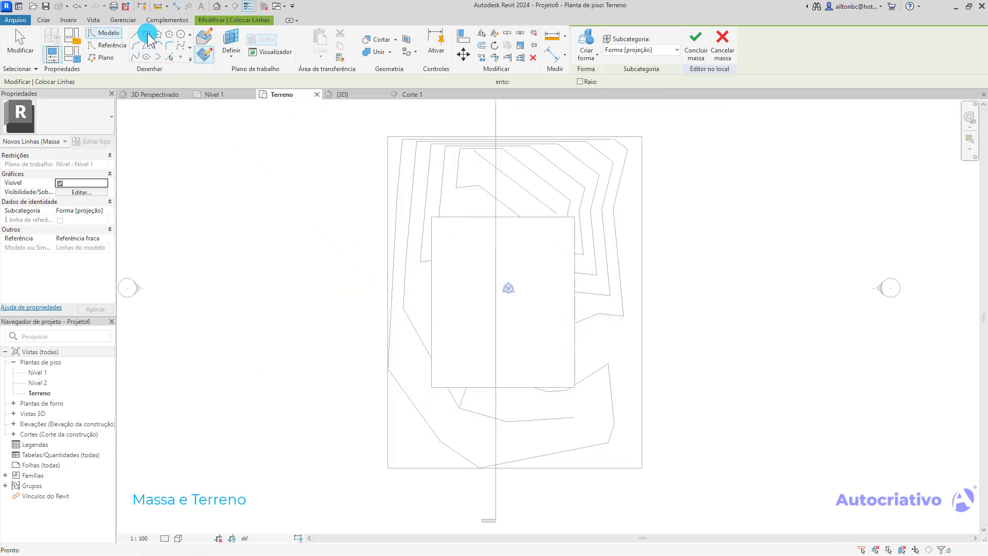
{"action": "scroll", "coordinate": [471, 355], "scroll_direction": "up", "scroll_amount": 3}
{"action": "left_click", "coordinate": [432, 399]}
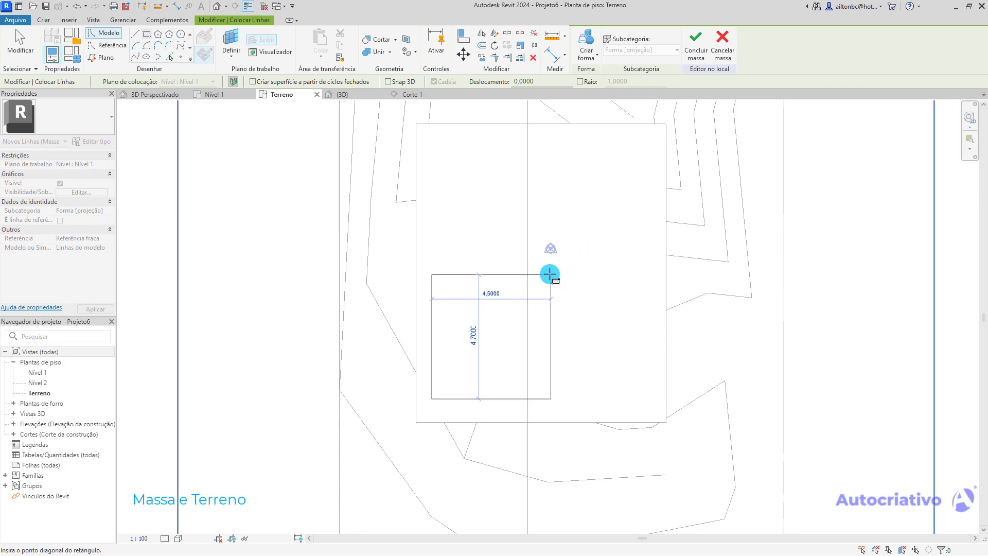
{"action": "key", "text": "Escape"}
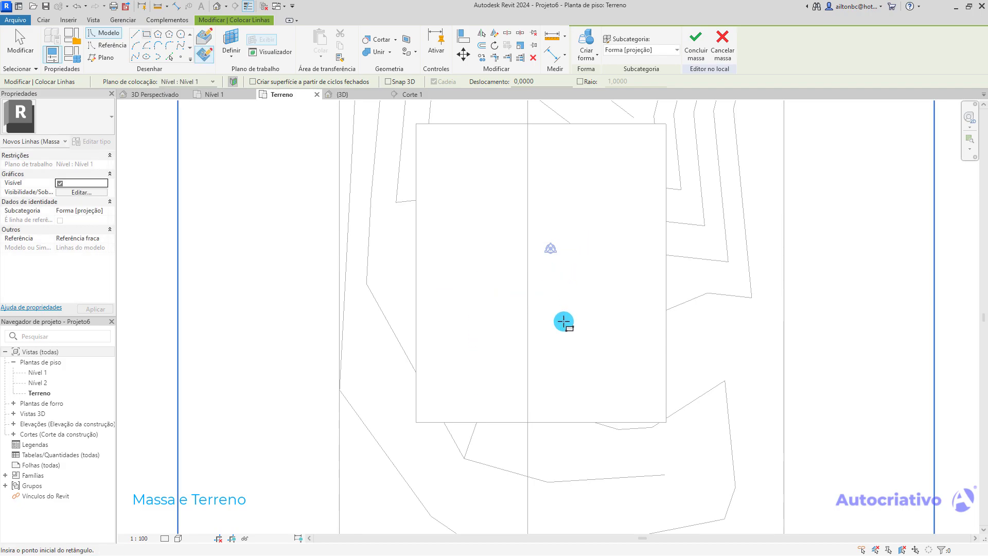
- Select the rectangle in the 3D view and create a void form from it
{"action": "left_click", "coordinate": [342, 96]}
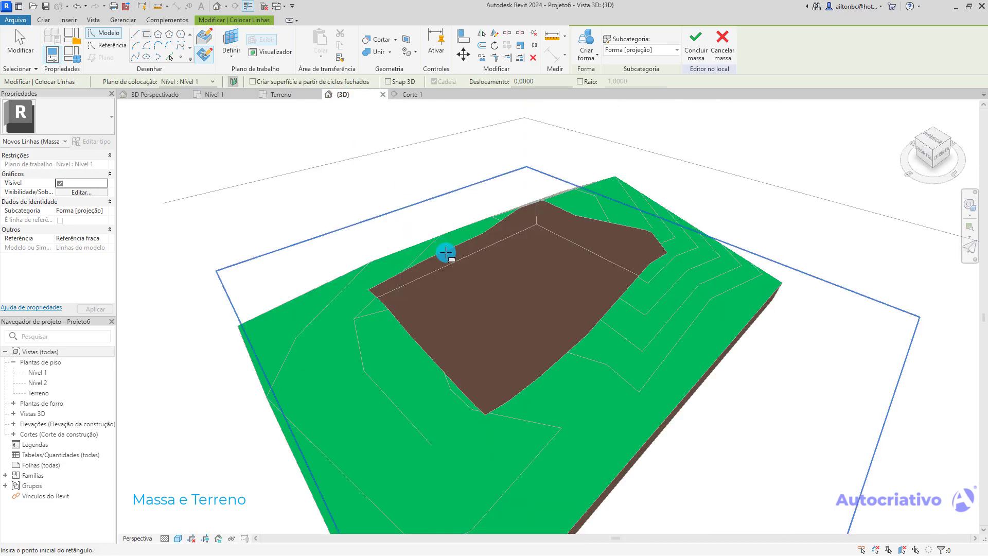
{"action": "key", "text": "Escape"}
{"action": "middle_click_drag", "start_coordinate": [509, 301], "coordinate": [470, 245]}
{"action": "scroll", "coordinate": [470, 244], "scroll_direction": "down", "scroll_amount": 1}
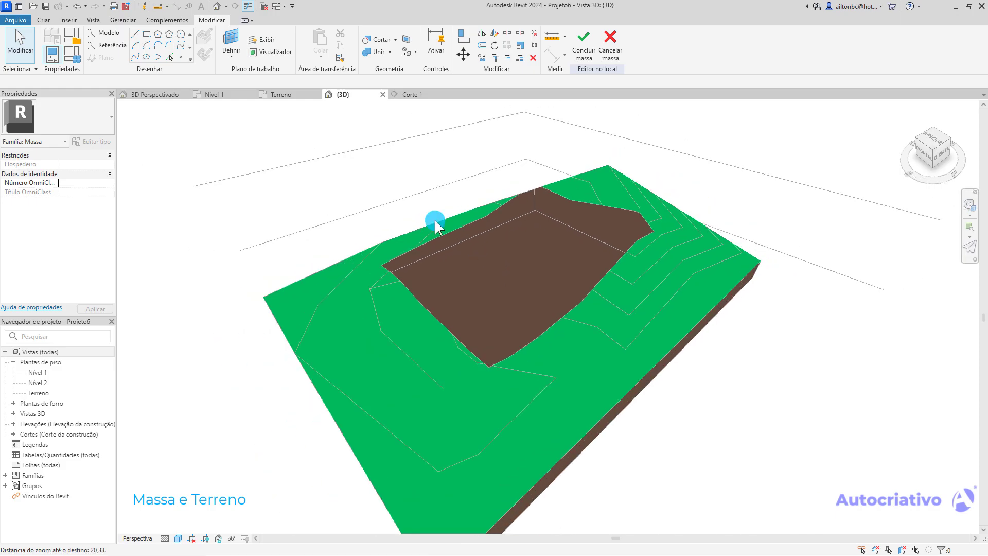
{"action": "mouse_move", "coordinate": [587, 392]}
{"action": "left_mouse_down"}
{"action": "mouse_move", "coordinate": [429, 274]}
{"action": "mouse_move", "coordinate": [575, 392]}
{"action": "left_mouse_up"}
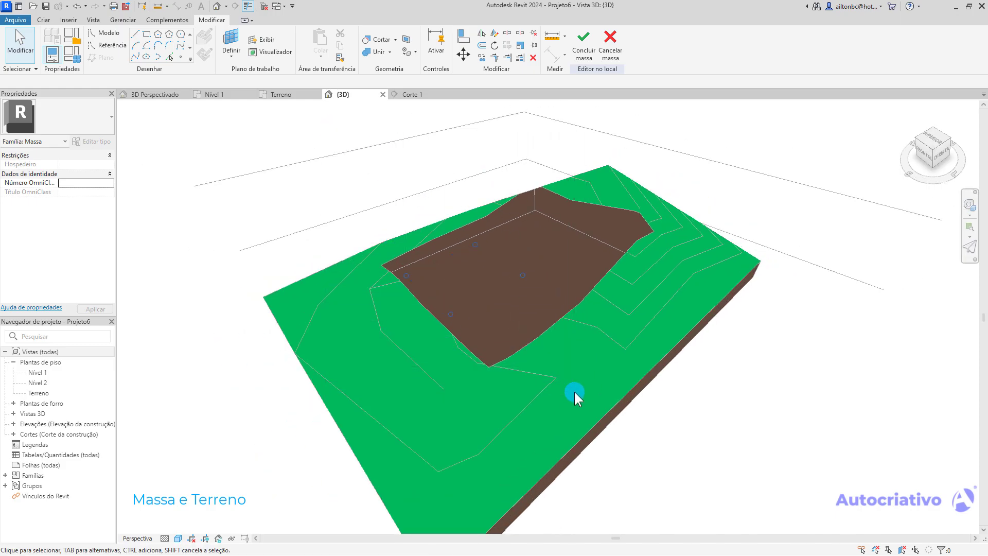
{"action": "left_click", "coordinate": [592, 57]}
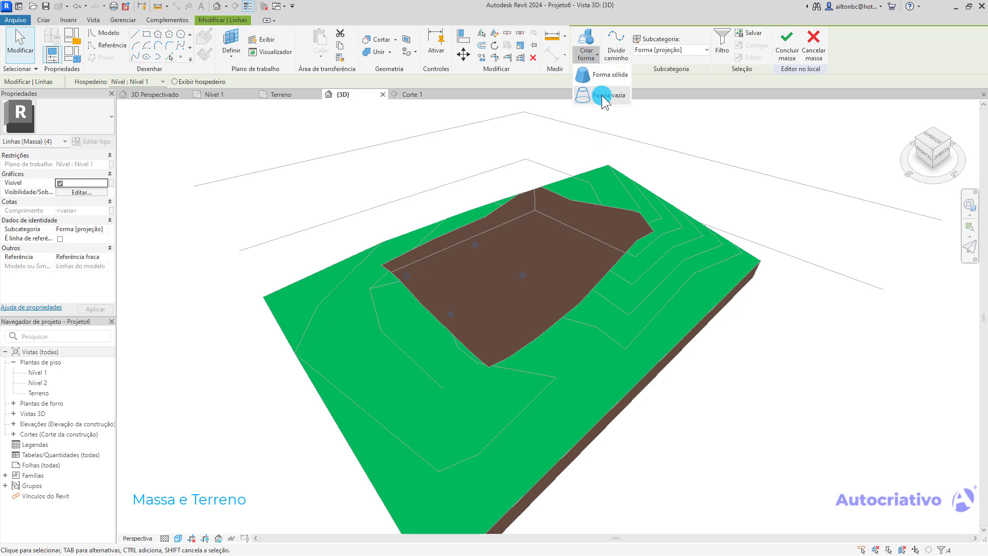
{"action": "left_click", "coordinate": [600, 98]}
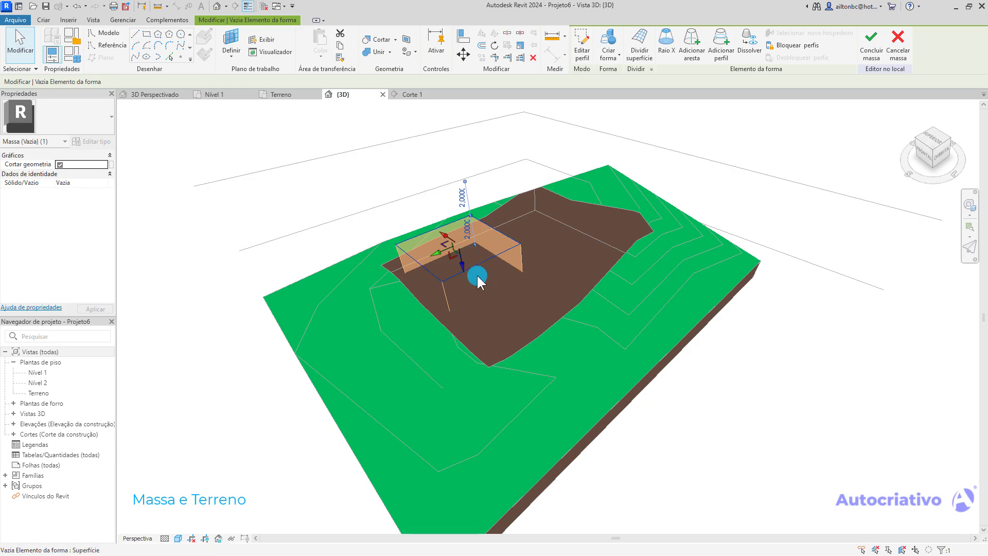
- Cut the toposolid with the new void form and finish the mass
{"action": "left_click", "coordinate": [383, 53]}
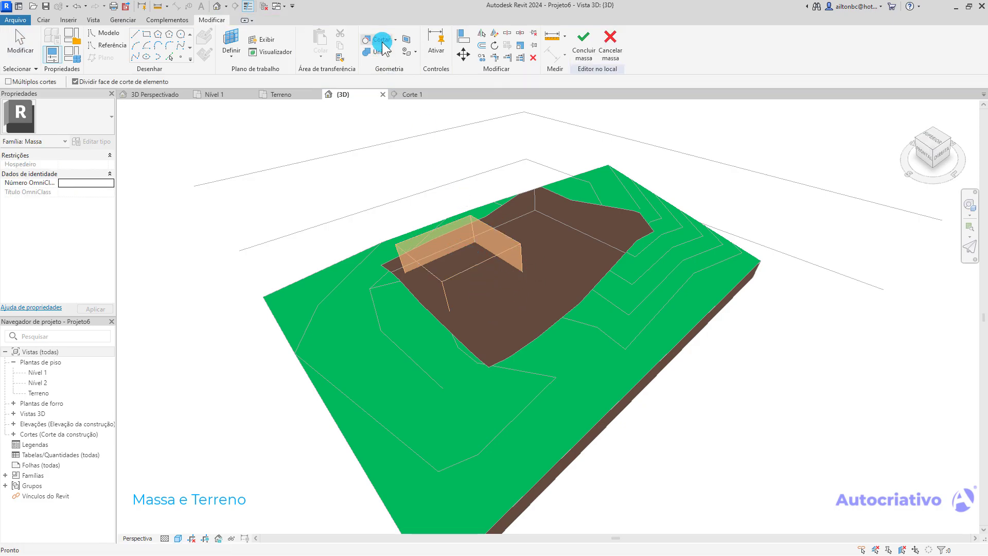
{"action": "left_click", "coordinate": [348, 254]}
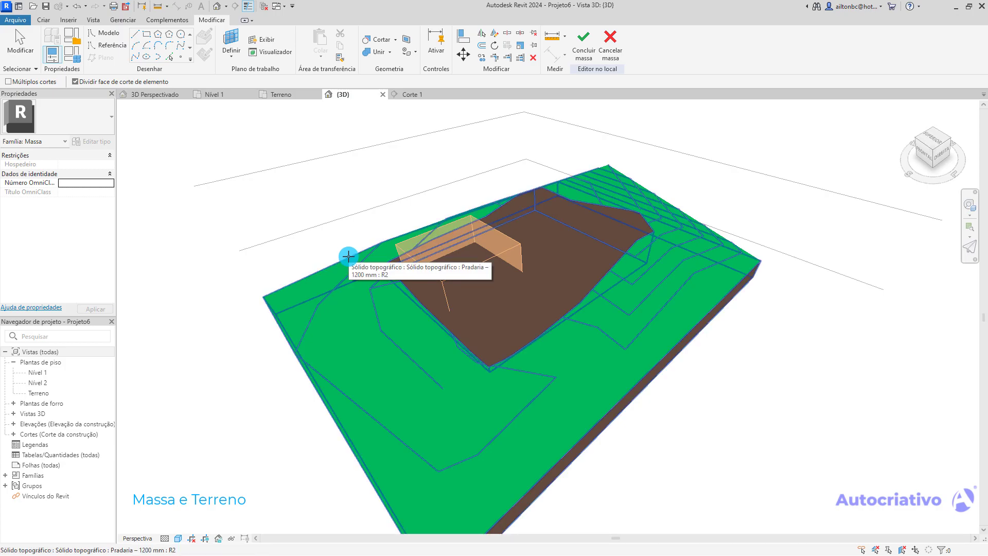
{"action": "left_click", "coordinate": [348, 256]}
{"action": "left_click", "coordinate": [416, 262]}
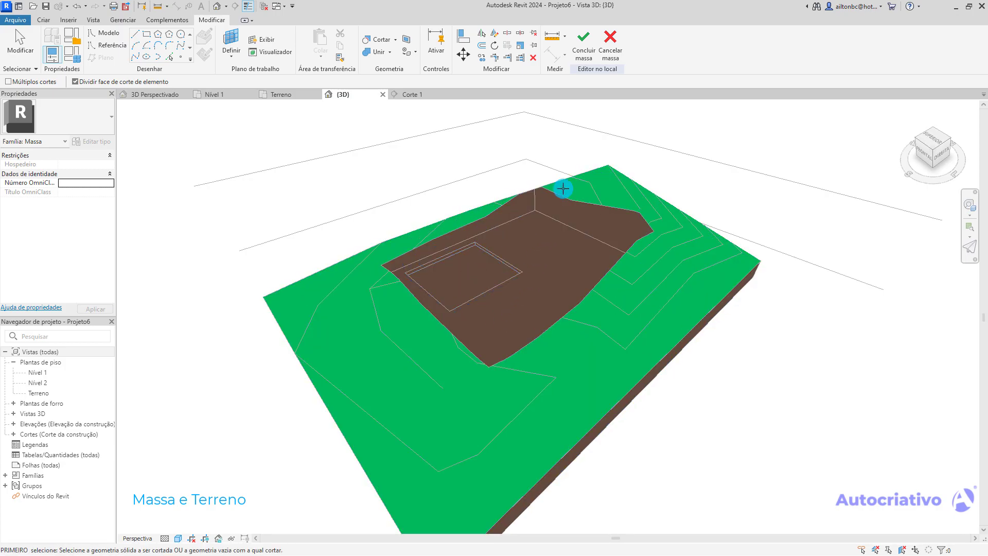
{"action": "left_click", "coordinate": [588, 52]}
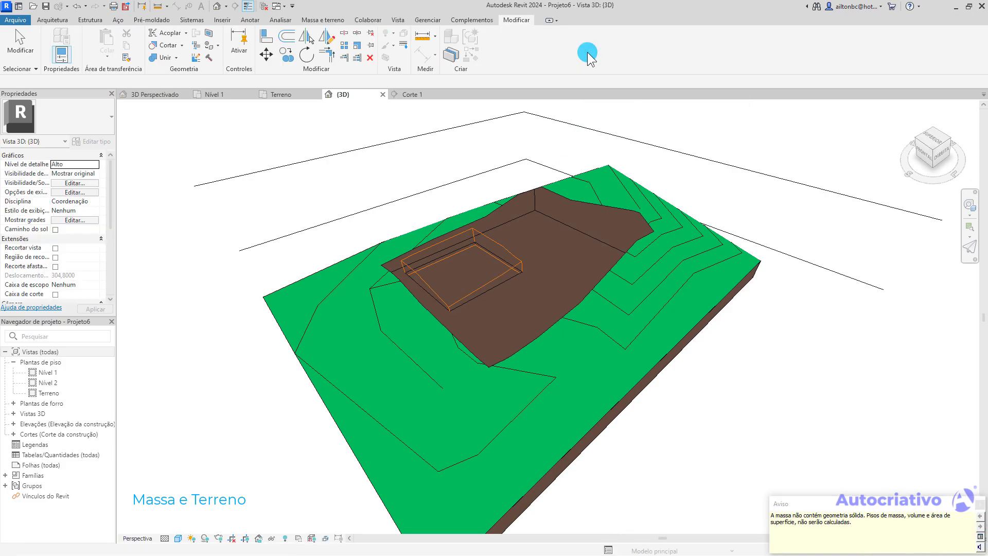
- Dismiss the warning and inspect the recess in the excavation floor from the front
{"action": "left_click", "coordinate": [979, 505]}
{"action": "left_click", "coordinate": [758, 406]}
{"action": "scroll", "coordinate": [585, 249], "scroll_direction": "up", "scroll_amount": 5}
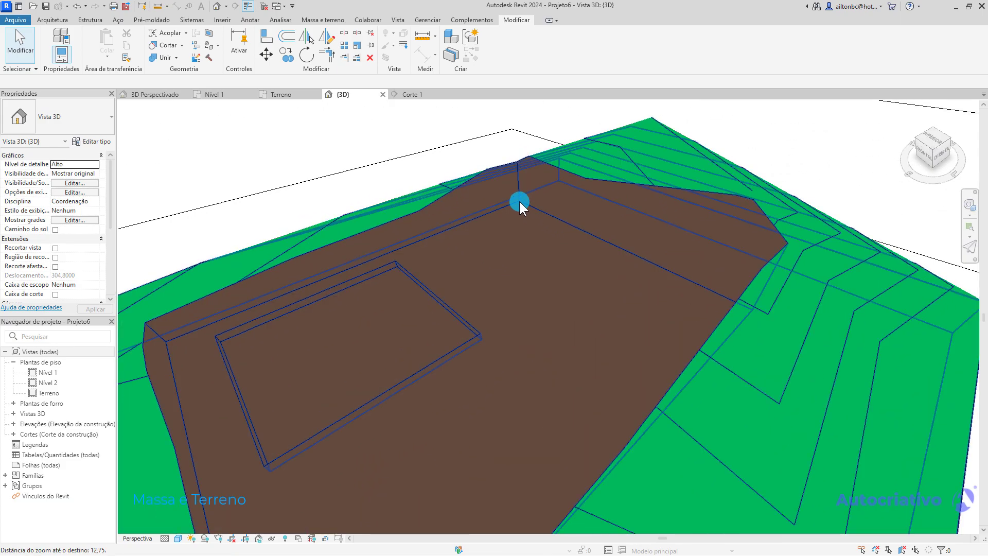
{"action": "middle_click_drag", "start_coordinate": [456, 228], "coordinate": [590, 280], "text": "shift"}
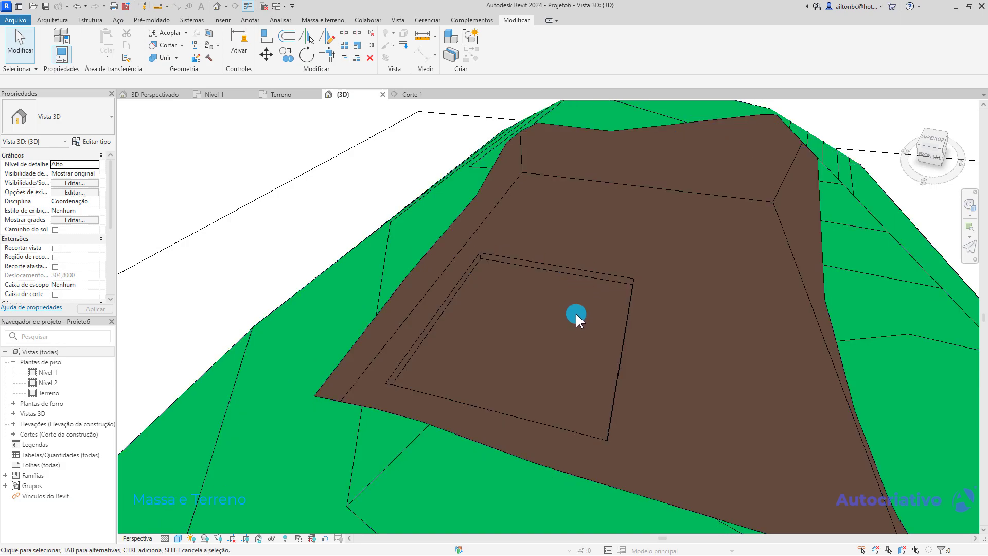
- Select the smaller void mass in the Terreno plan, edit it in place, and open Corte 1
{"action": "left_click", "coordinate": [292, 100]}
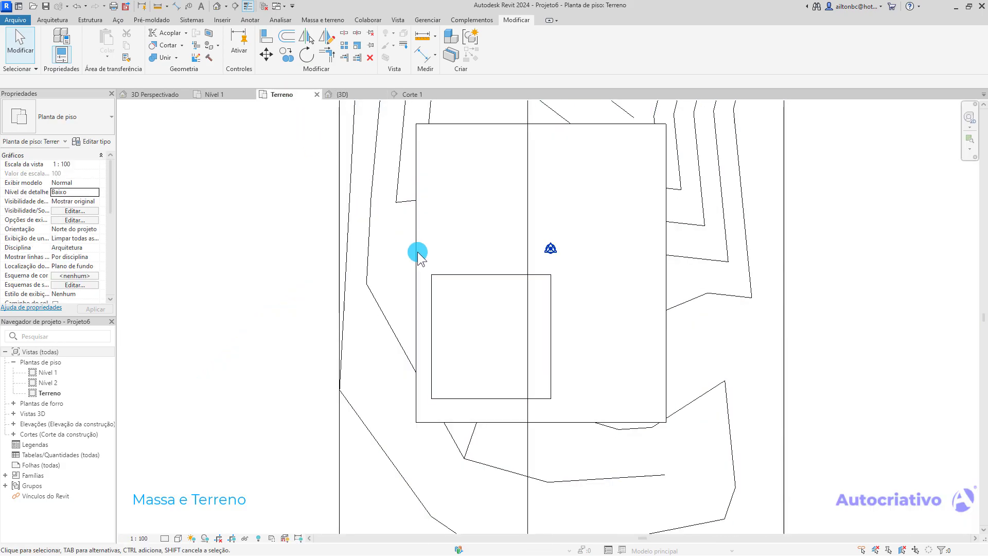
{"action": "left_click", "coordinate": [456, 276]}
{"action": "left_click", "coordinate": [496, 46]}
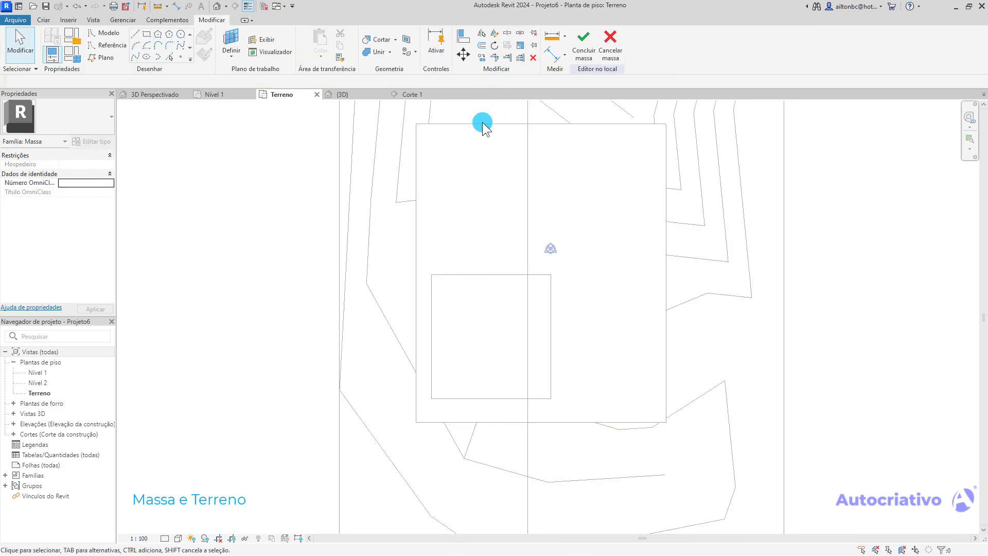
{"action": "left_click", "coordinate": [416, 97]}
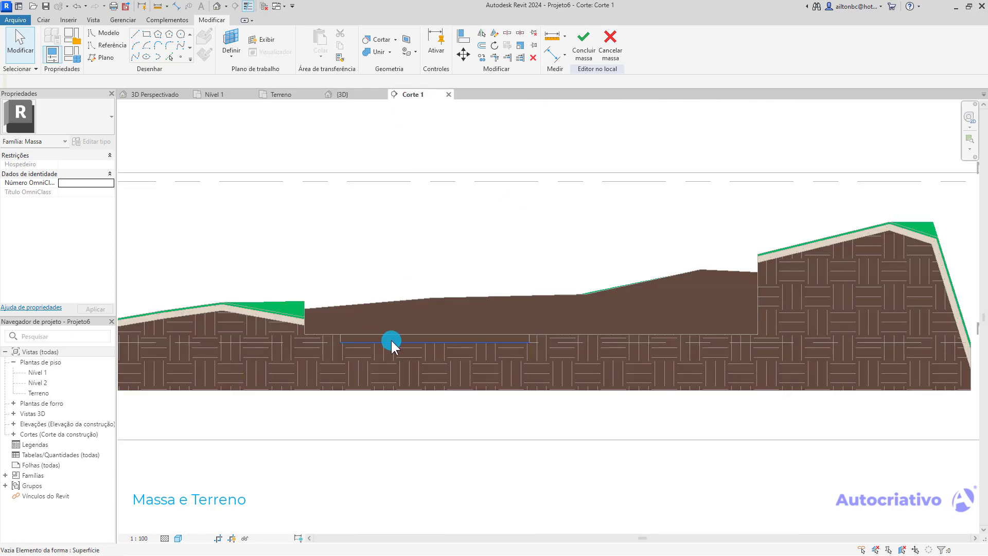
- Lower the smaller void's bottom face to well below Nível 1, just above the toposolid's base, and finish the mass
{"action": "scroll", "coordinate": [360, 330], "scroll_direction": "up", "scroll_amount": 1}
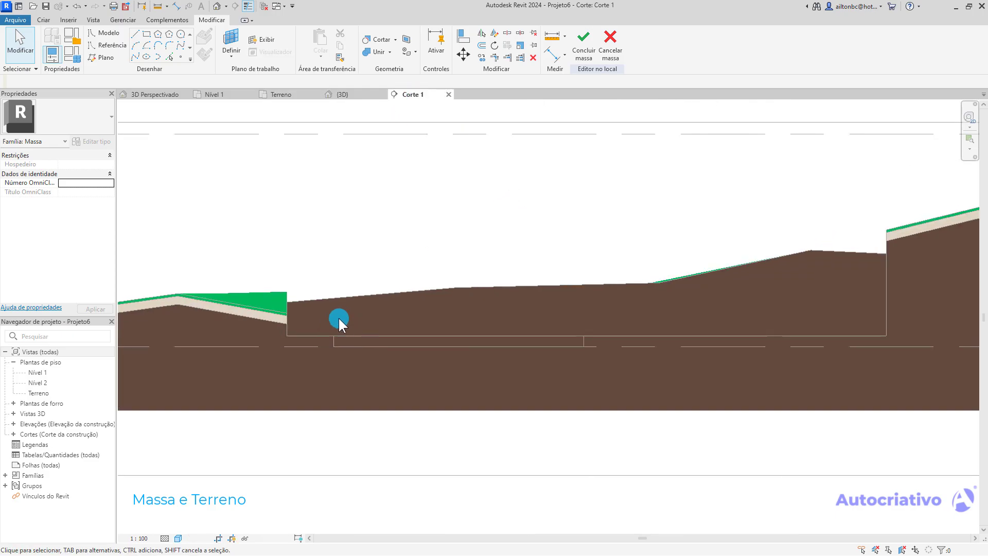
{"action": "left_click", "coordinate": [452, 346]}
{"action": "middle_click_drag", "start_coordinate": [485, 379], "coordinate": [507, 342]}
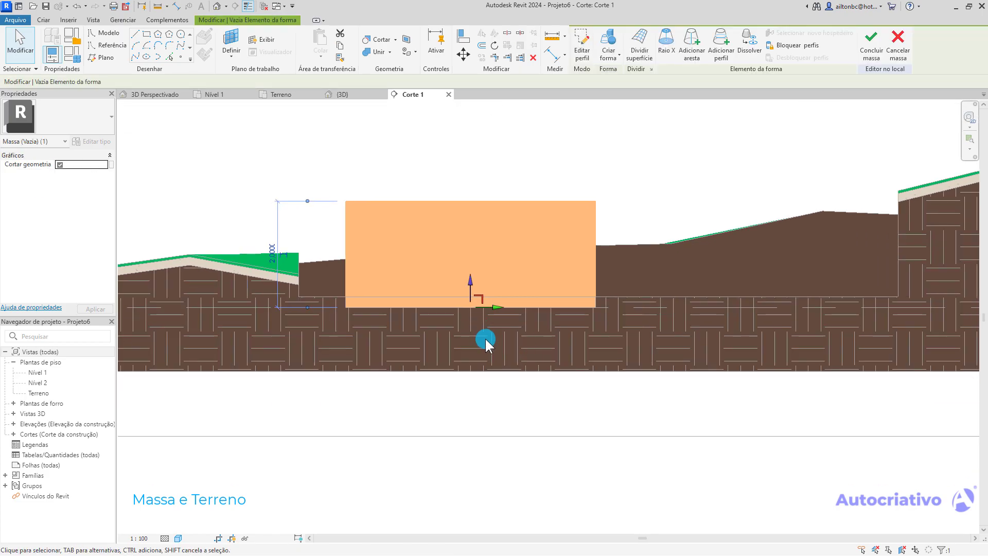
{"action": "left_click_drag", "start_coordinate": [470, 282], "coordinate": [468, 325]}
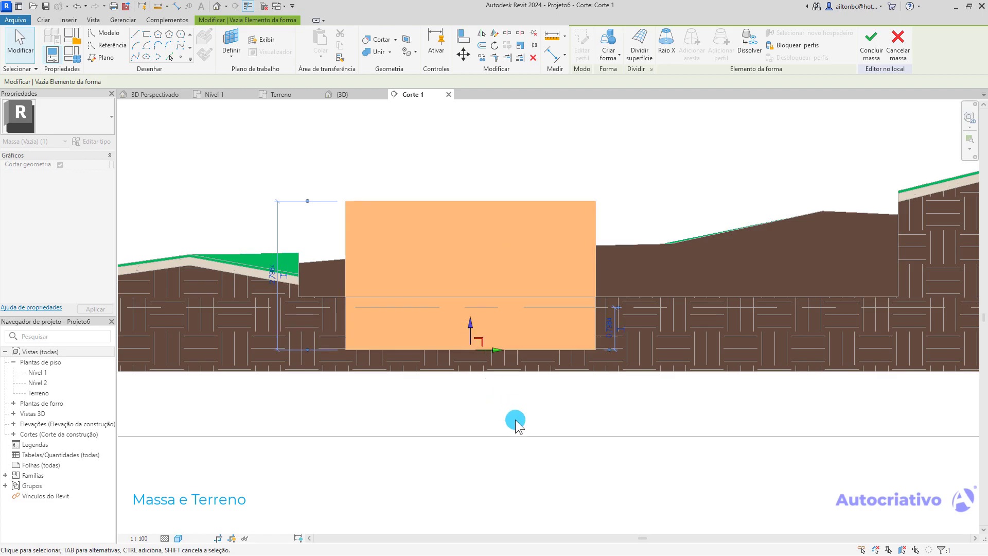
{"action": "left_click", "coordinate": [871, 41]}
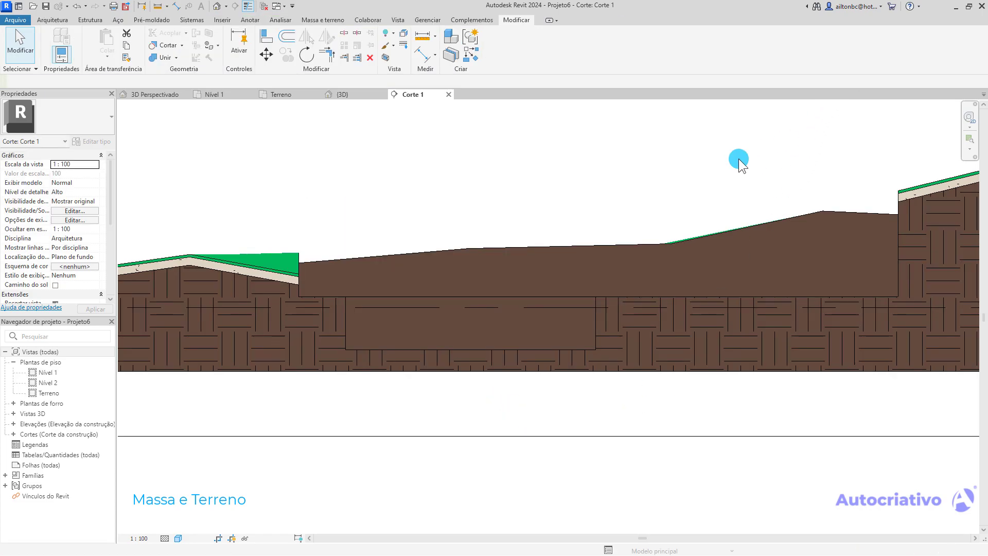
- Inspect the deepened recess in the 3D view, orbiting around it up close
{"action": "left_click", "coordinate": [342, 94]}
{"action": "middle_click_drag", "start_coordinate": [595, 357], "coordinate": [558, 348], "text": "shift"}
{"action": "middle_click_drag", "start_coordinate": [738, 147], "coordinate": [580, 315], "text": "shift"}
{"action": "scroll", "coordinate": [580, 315], "scroll_direction": "up", "scroll_amount": 6}
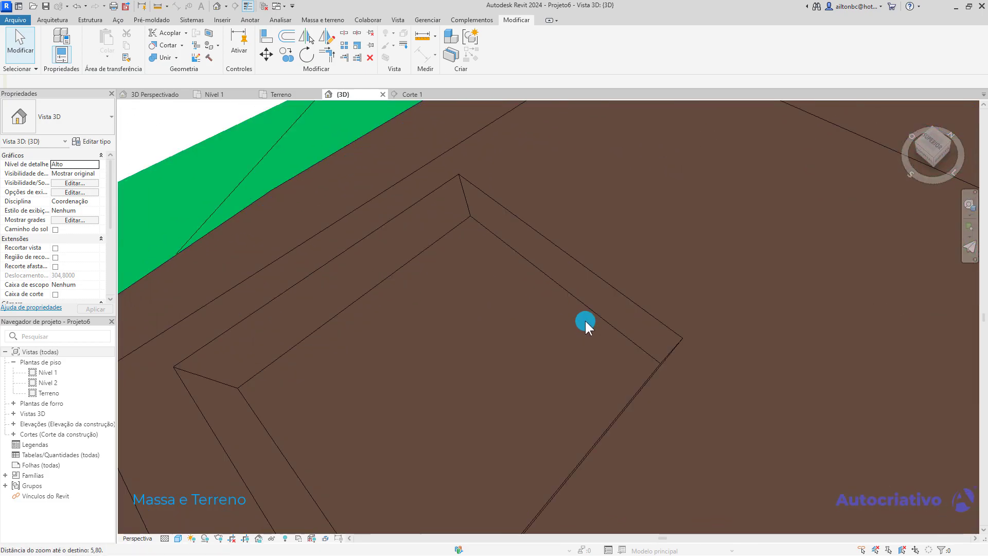
{"action": "middle_click_drag", "start_coordinate": [626, 263], "coordinate": [590, 300], "text": "shift"}
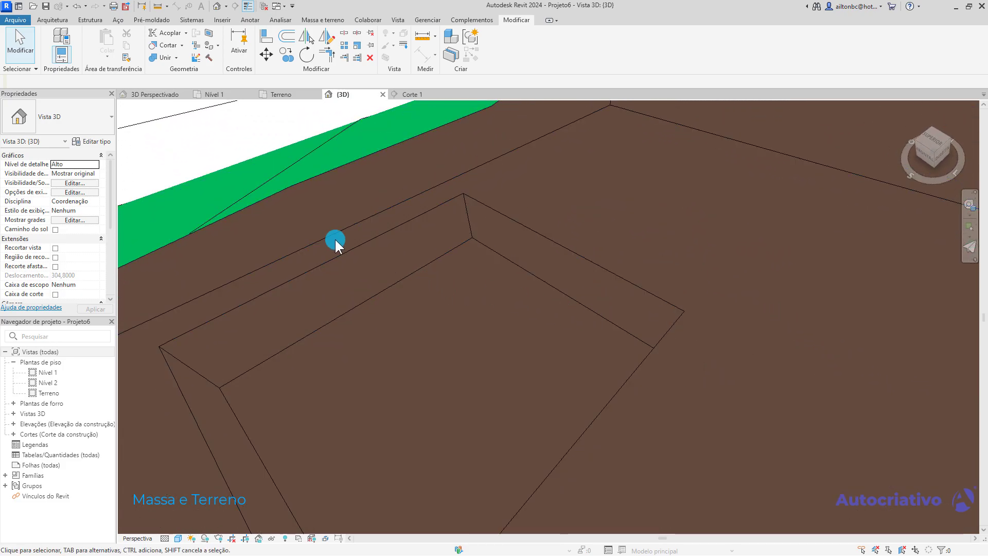
- Switch to the house project's 3D Perspectivado view and delete the terrain around the house
{"action": "left_click", "coordinate": [171, 94]}
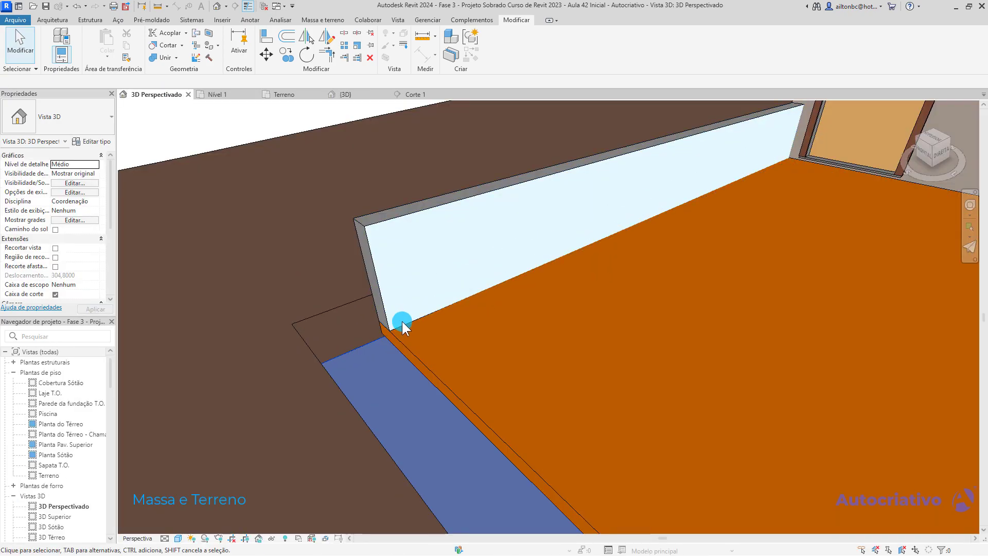
{"action": "scroll", "coordinate": [403, 322], "scroll_direction": "down", "scroll_amount": 8}
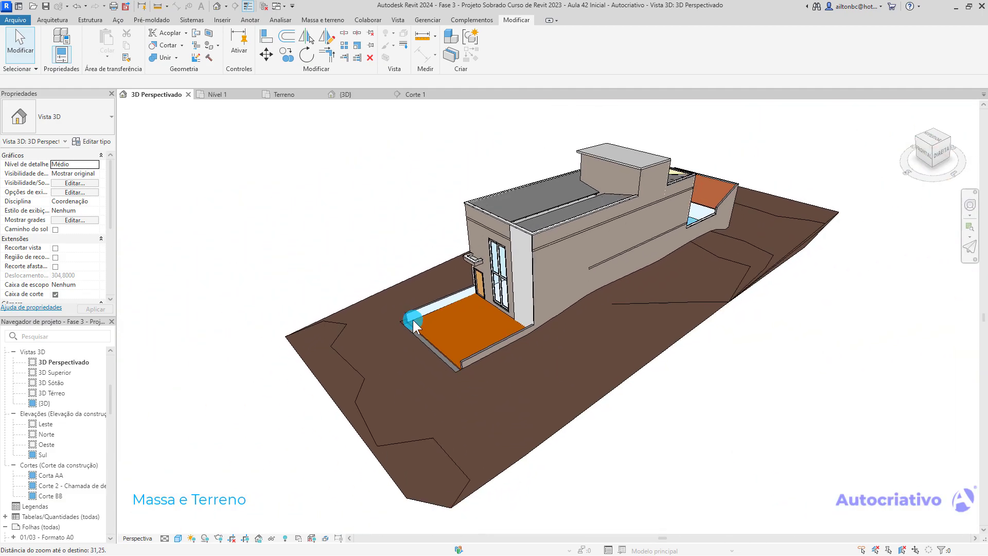
{"action": "middle_click_drag", "start_coordinate": [414, 324], "coordinate": [498, 341], "text": "shift"}
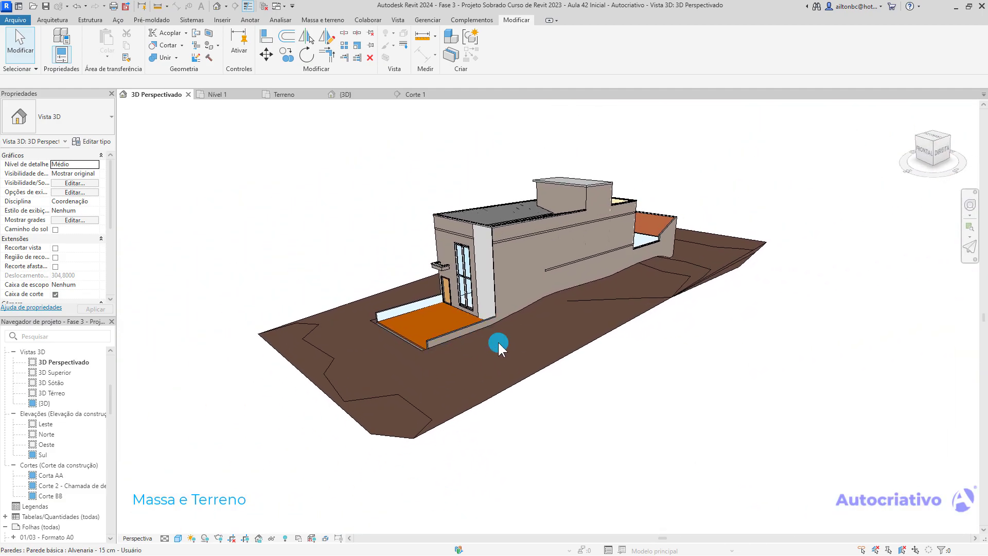
{"action": "left_click", "coordinate": [566, 357]}
{"action": "key", "text": "Delete"}
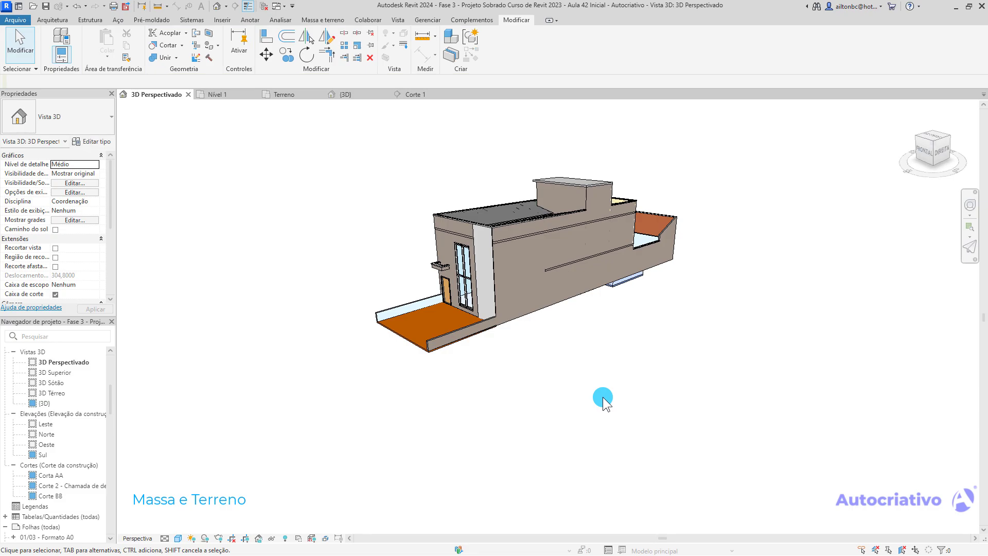
- Examine the house's front patio and the interior garden behind the tall glazed facade in the 3D Perspectivado view
{"action": "scroll", "coordinate": [490, 315], "scroll_direction": "up", "scroll_amount": 3}
{"action": "scroll", "coordinate": [490, 315], "scroll_direction": "up", "scroll_amount": 4}
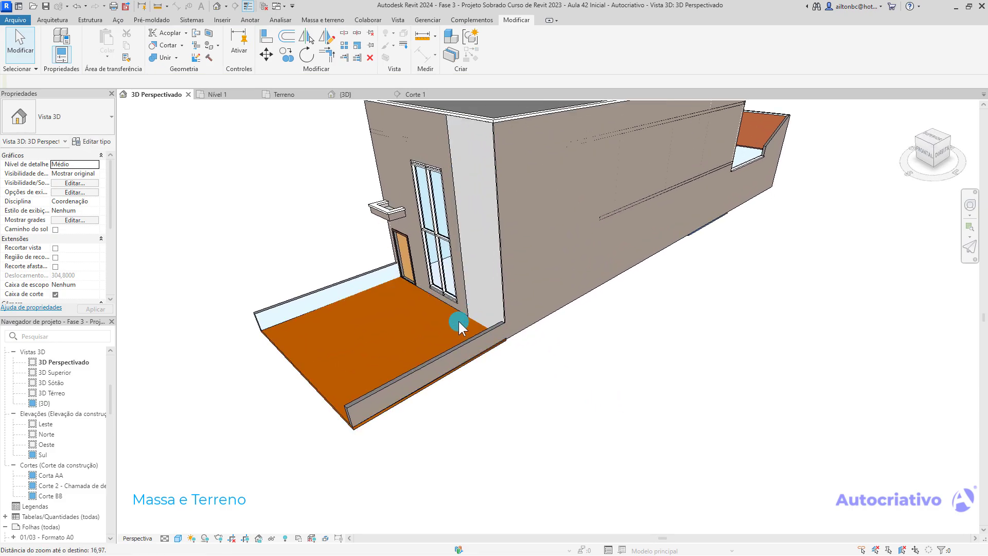
{"action": "left_click", "coordinate": [322, 20]}
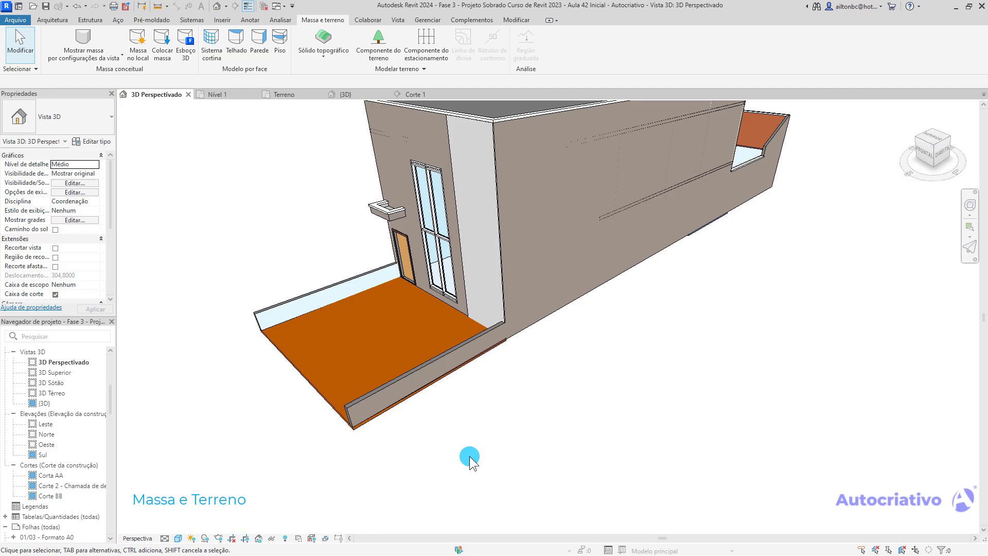
{"action": "scroll", "coordinate": [480, 448], "scroll_direction": "down", "scroll_amount": 3}
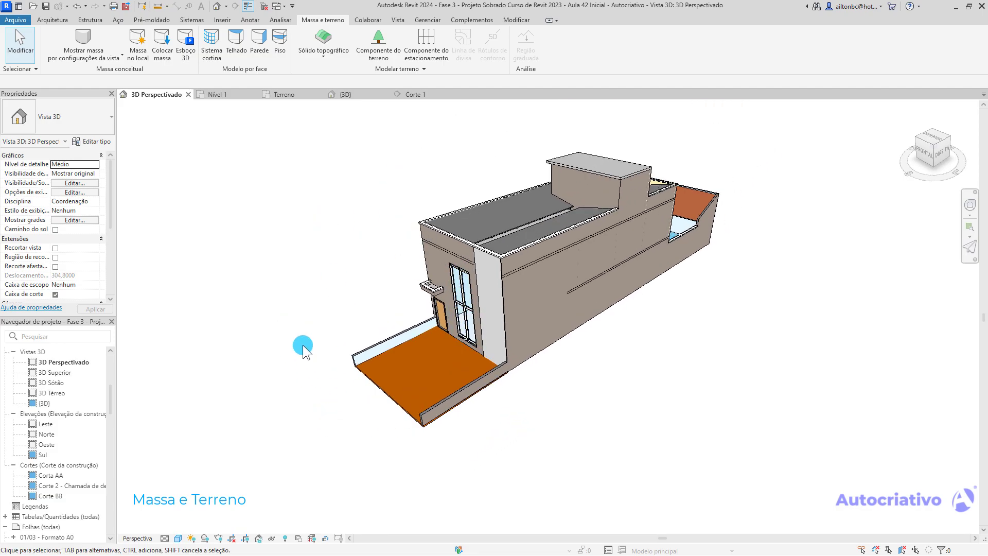
{"action": "scroll", "coordinate": [343, 358], "scroll_direction": "up", "scroll_amount": 2}
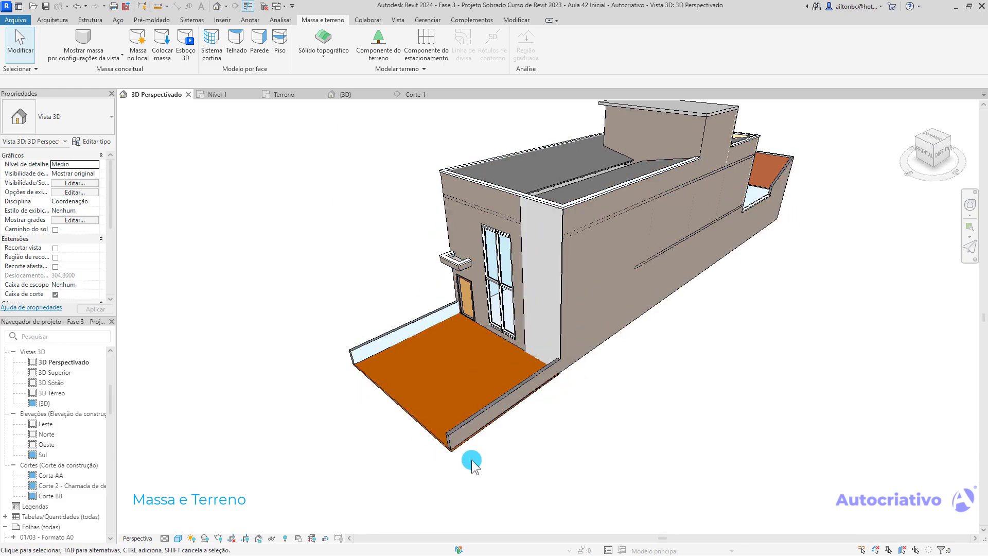
{"action": "middle_click_drag", "start_coordinate": [452, 434], "coordinate": [510, 374], "text": "shift"}
{"action": "scroll", "coordinate": [516, 296], "scroll_direction": "up", "scroll_amount": 6}
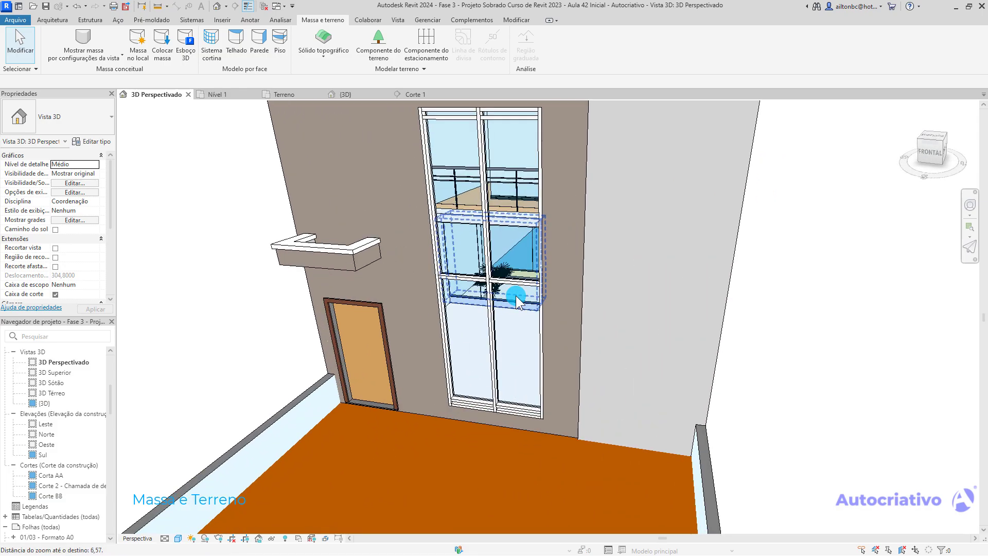
{"action": "scroll", "coordinate": [523, 295], "scroll_direction": "up", "scroll_amount": 5}
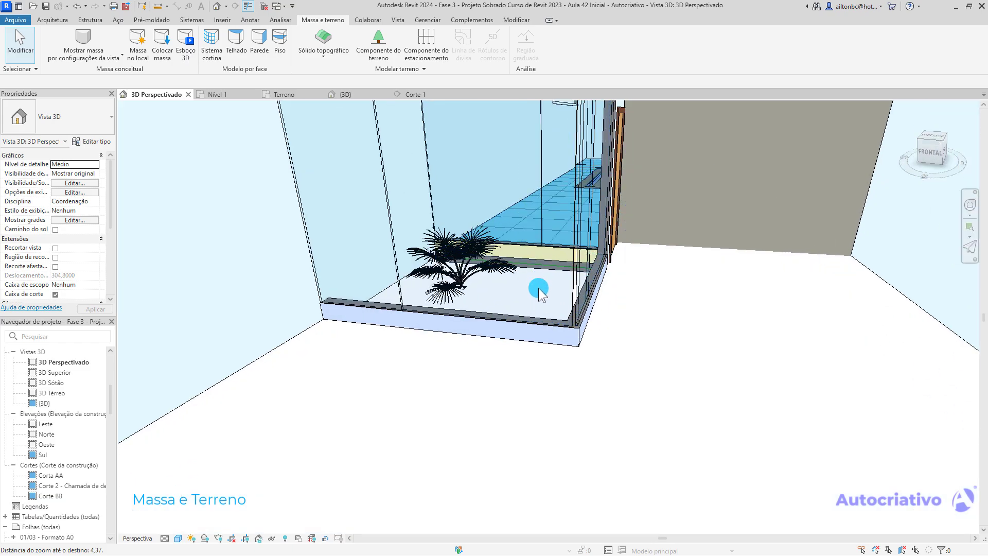
- Inspect the rear courtyard's recessed area and tiled floor, looking over the side wall
{"action": "scroll", "coordinate": [538, 288], "scroll_direction": "down", "scroll_amount": 3}
{"action": "scroll", "coordinate": [540, 304], "scroll_direction": "down", "scroll_amount": 6}
{"action": "middle_click_drag", "start_coordinate": [551, 314], "coordinate": [370, 291], "text": "shift"}
{"action": "scroll", "coordinate": [577, 253], "scroll_direction": "up", "scroll_amount": 5}
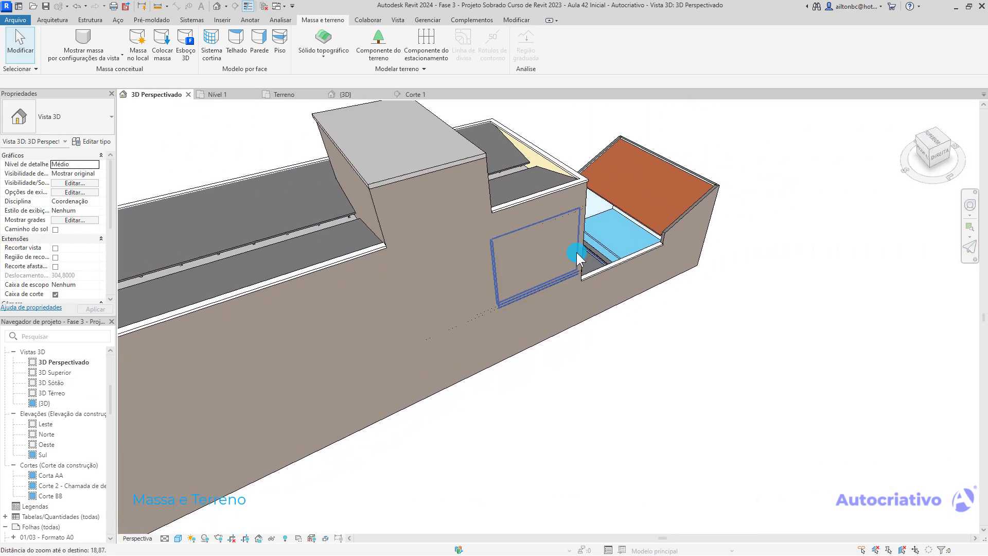
{"action": "scroll", "coordinate": [477, 274], "scroll_direction": "up", "scroll_amount": 5}
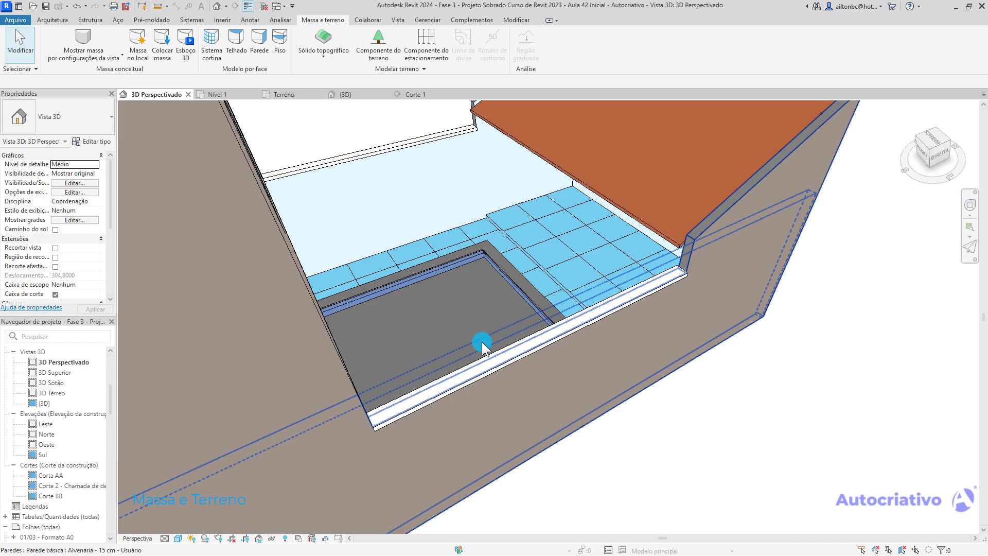
{"action": "scroll", "coordinate": [587, 391], "scroll_direction": "down", "scroll_amount": 3}
{"action": "scroll", "coordinate": [643, 373], "scroll_direction": "down", "scroll_amount": 6}
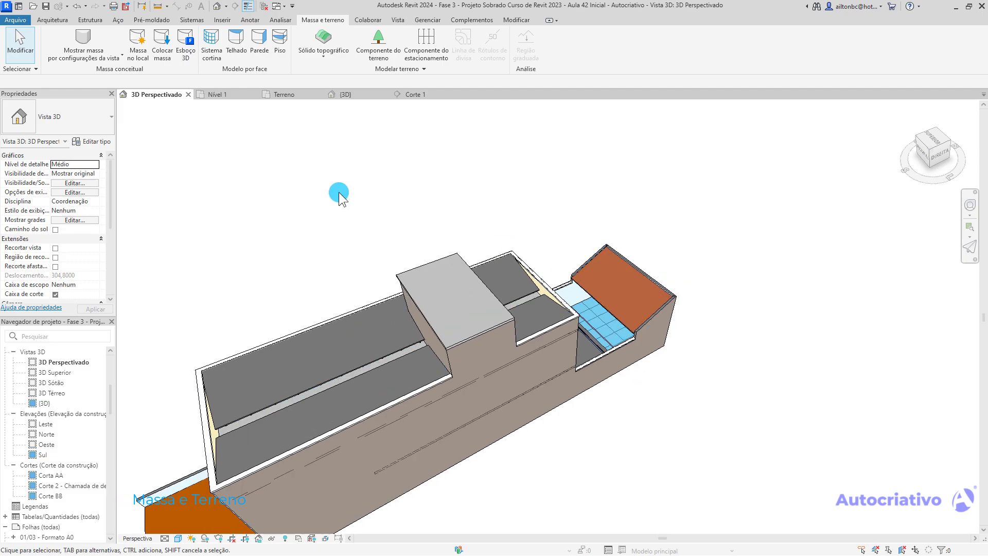
- Return to the terrain project's {3D} view, look over the excavated toposolid, and open the Nível 1 plan
{"action": "left_click", "coordinate": [354, 94]}
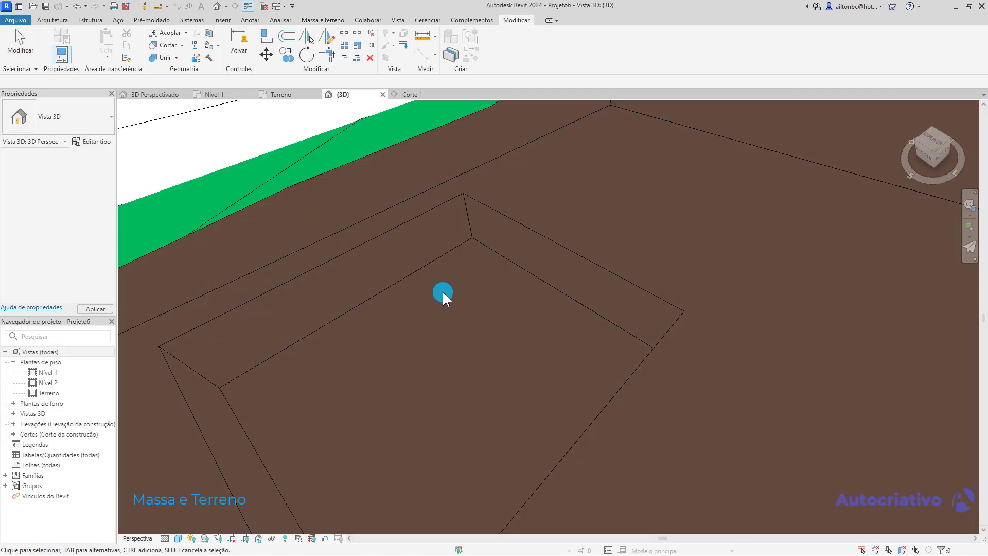
{"action": "scroll", "coordinate": [443, 289], "scroll_direction": "down", "scroll_amount": 8}
{"action": "middle_click_drag", "start_coordinate": [527, 338], "coordinate": [525, 310], "text": "shift"}
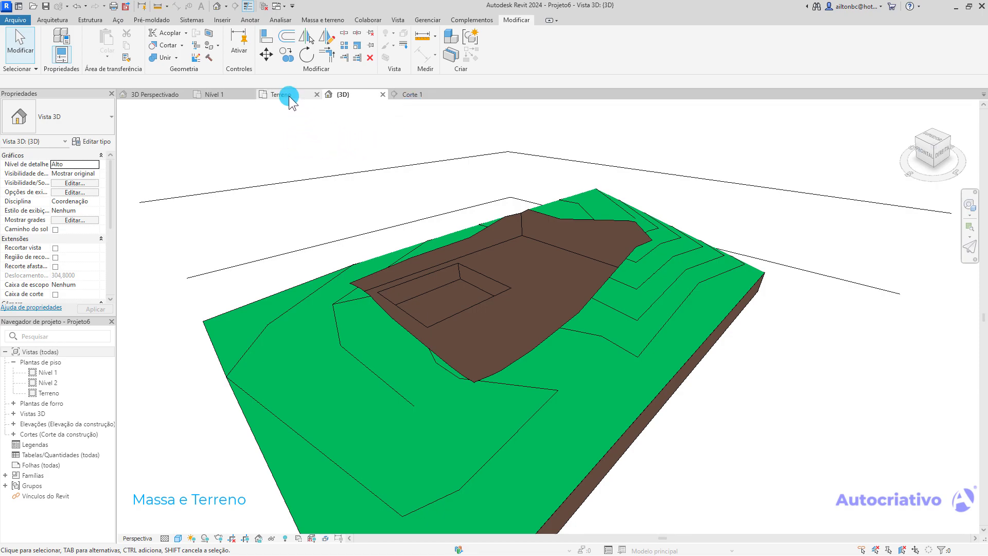
{"action": "left_click", "coordinate": [214, 94]}
{"action": "scroll", "coordinate": [540, 289], "scroll_direction": "up", "scroll_amount": 2}
- Create a rectangular Genérico 150 mm architectural floor, about 11.70 by 5.00 m, on Nível 1, overlapping the lower edge of the large excavation
{"action": "left_click", "coordinate": [52, 19]}
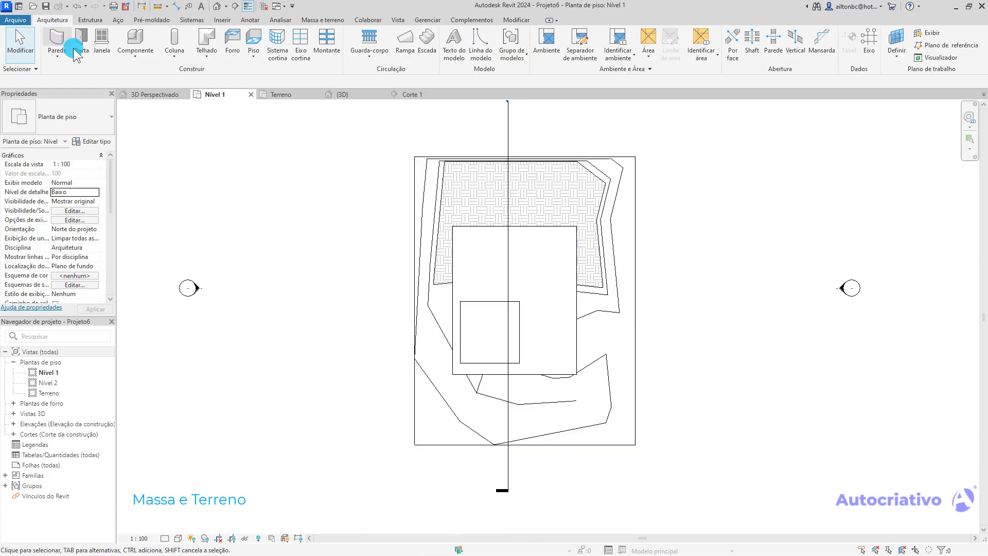
{"action": "left_click", "coordinate": [253, 54]}
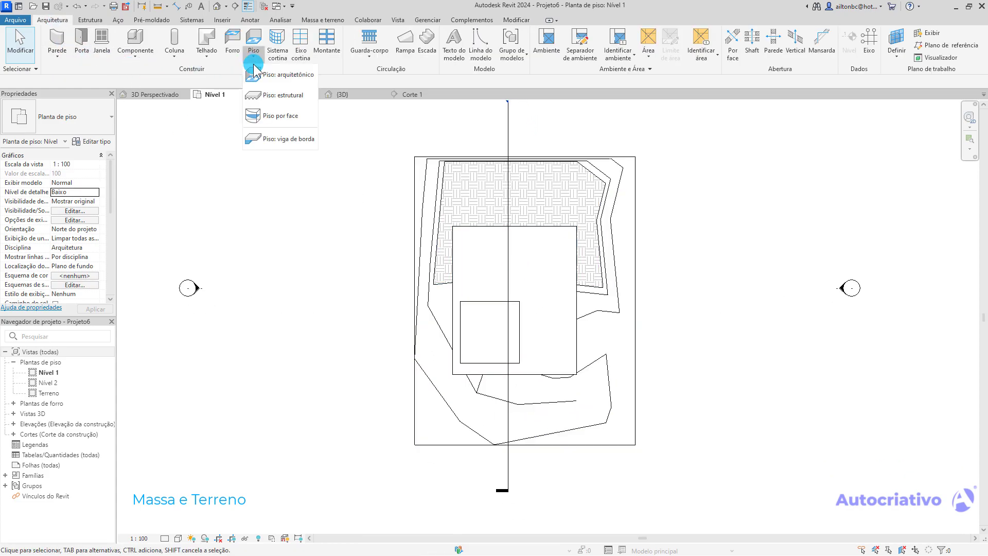
{"action": "left_click", "coordinate": [286, 75]}
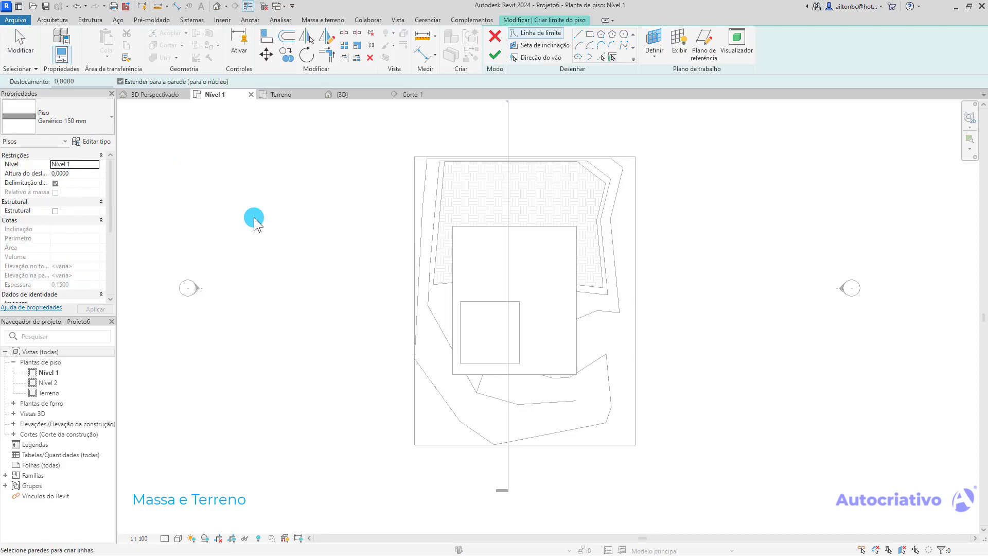
{"action": "left_click", "coordinate": [589, 34]}
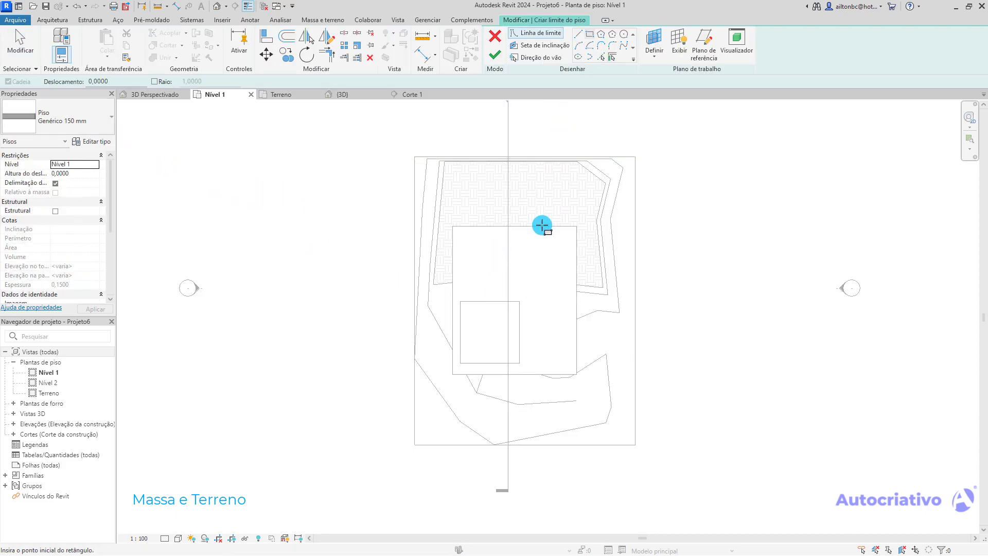
{"action": "scroll", "coordinate": [475, 265], "scroll_direction": "up", "scroll_amount": 3}
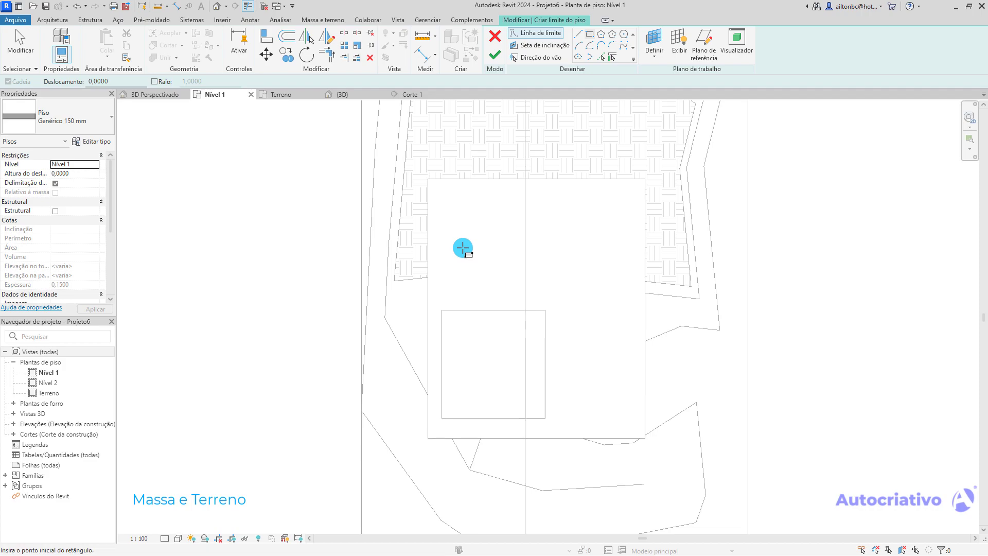
{"action": "middle_click_drag", "start_coordinate": [545, 265], "coordinate": [517, 176]}
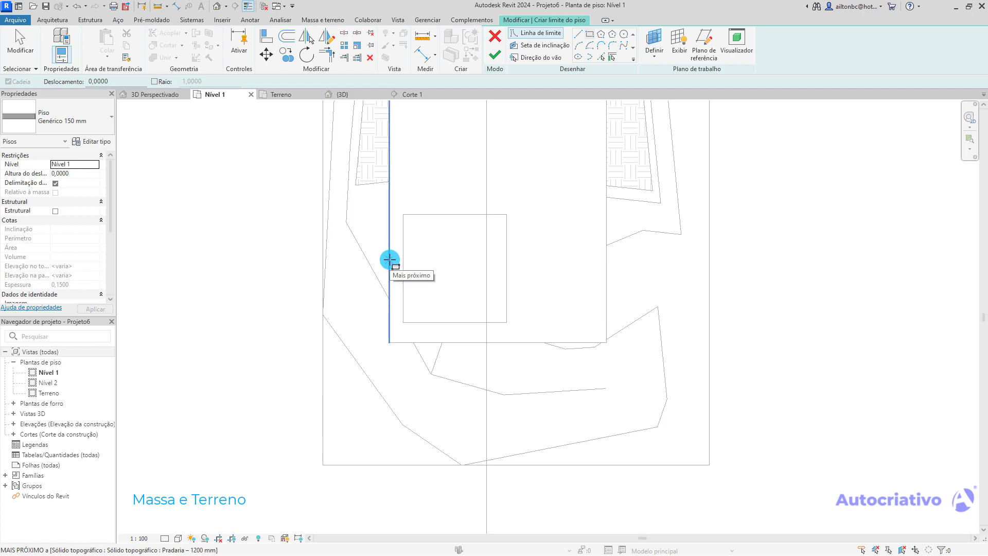
{"action": "left_click", "coordinate": [381, 275]}
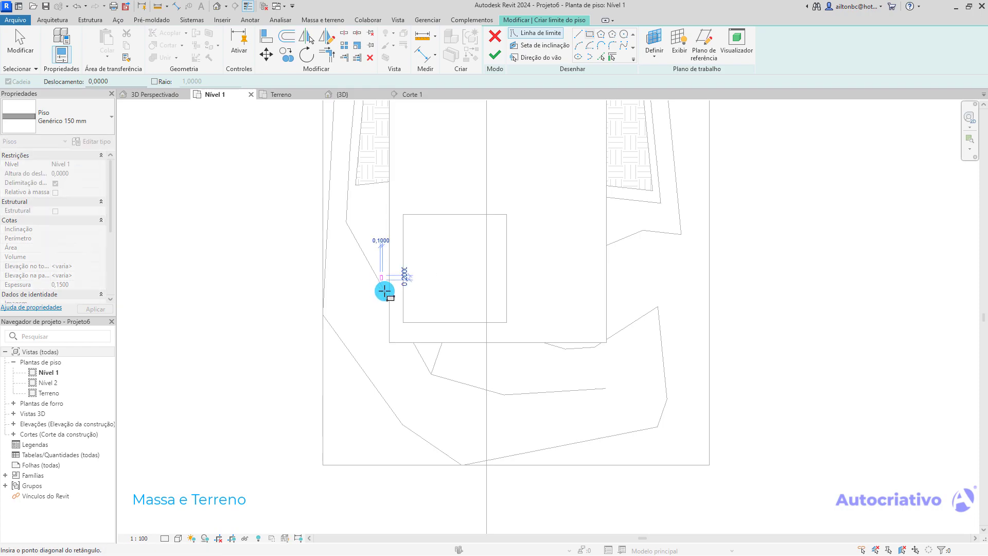
{"action": "left_click", "coordinate": [649, 390]}
{"action": "middle_click_drag", "start_coordinate": [600, 371], "coordinate": [570, 360]}
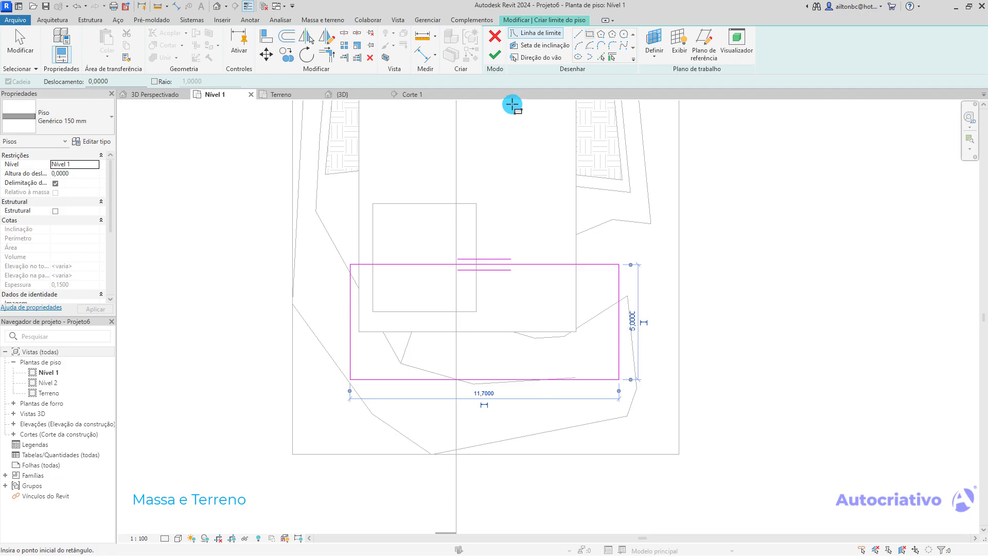
{"action": "left_click", "coordinate": [495, 55]}
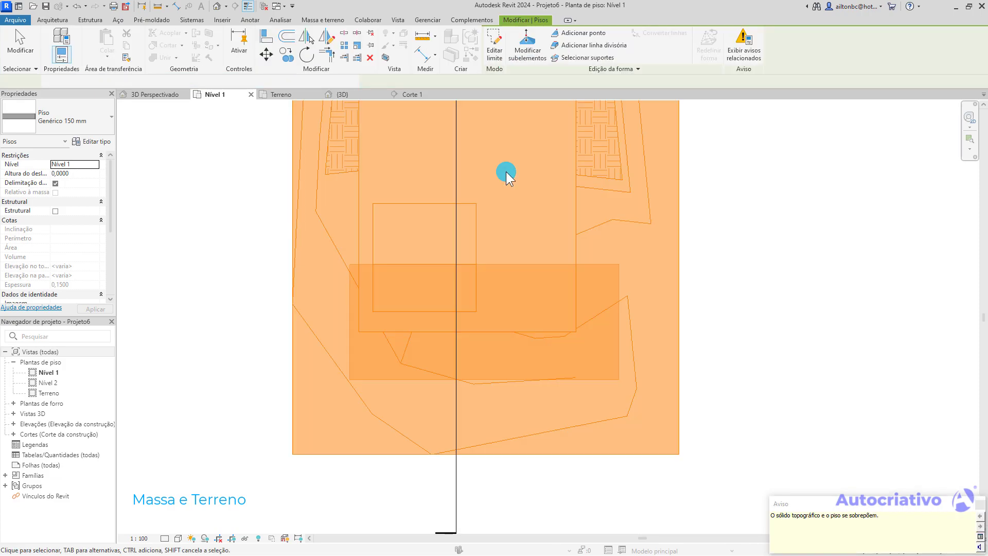
{"action": "left_click", "coordinate": [976, 505]}
{"action": "left_click", "coordinate": [776, 415]}
{"action": "middle_click_drag", "start_coordinate": [457, 263], "coordinate": [474, 302]}
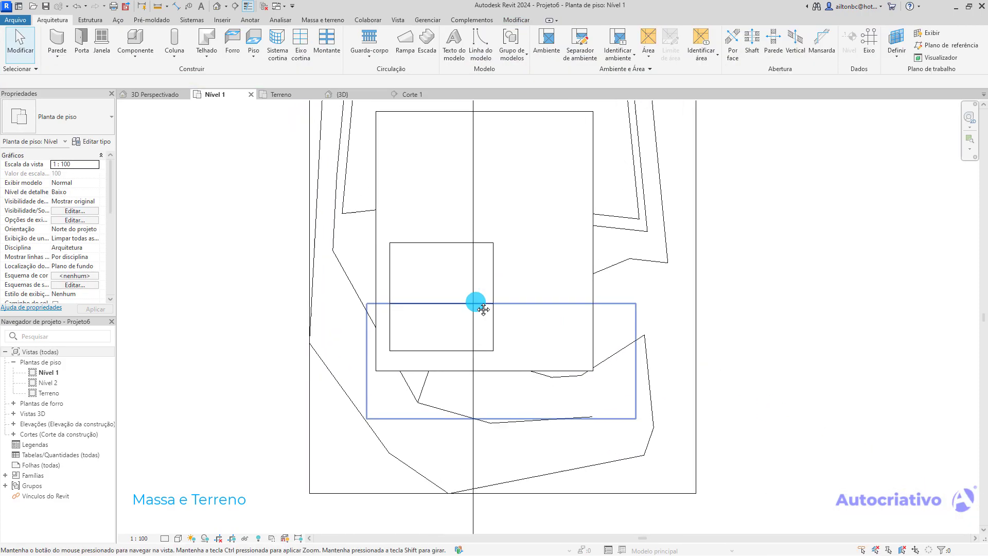
- Open Corte 1 and examine where the new floor passes through the toposolid and the excavation
{"action": "left_click", "coordinate": [412, 95]}
{"action": "scroll", "coordinate": [418, 238], "scroll_direction": "down", "scroll_amount": 1}
{"action": "middle_click_drag", "start_coordinate": [397, 259], "coordinate": [496, 257]}
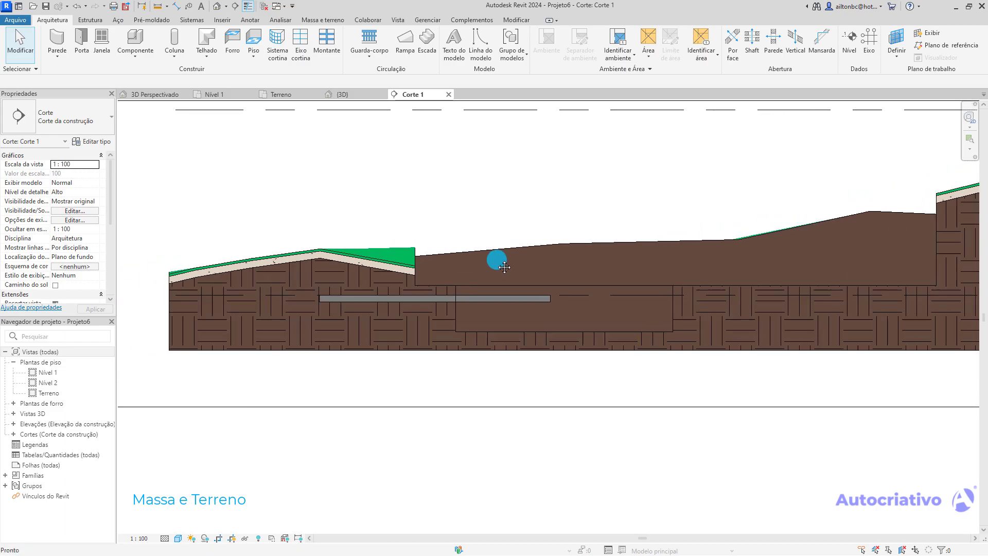
{"action": "left_click", "coordinate": [488, 298]}
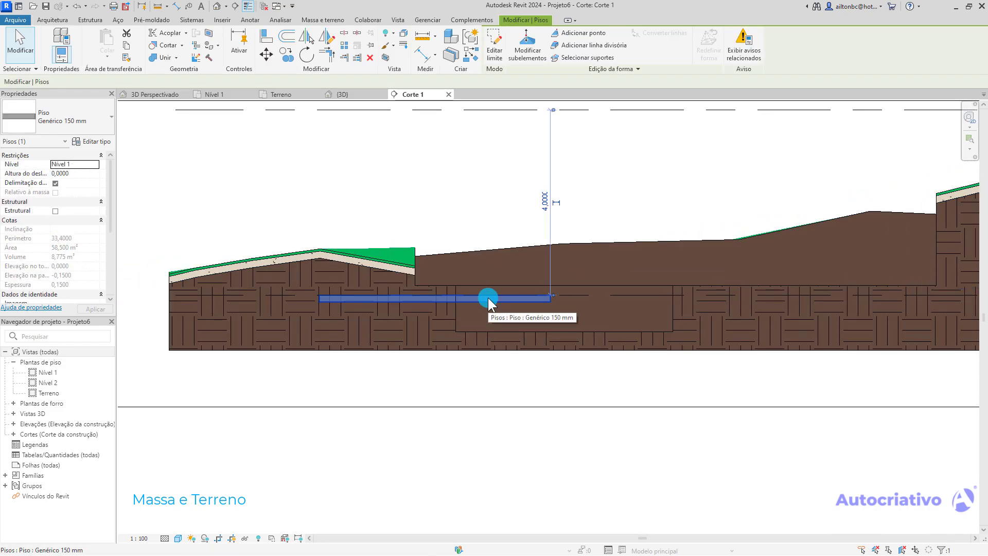
{"action": "left_click", "coordinate": [494, 389]}
{"action": "scroll", "coordinate": [433, 342], "scroll_direction": "up", "scroll_amount": 2}
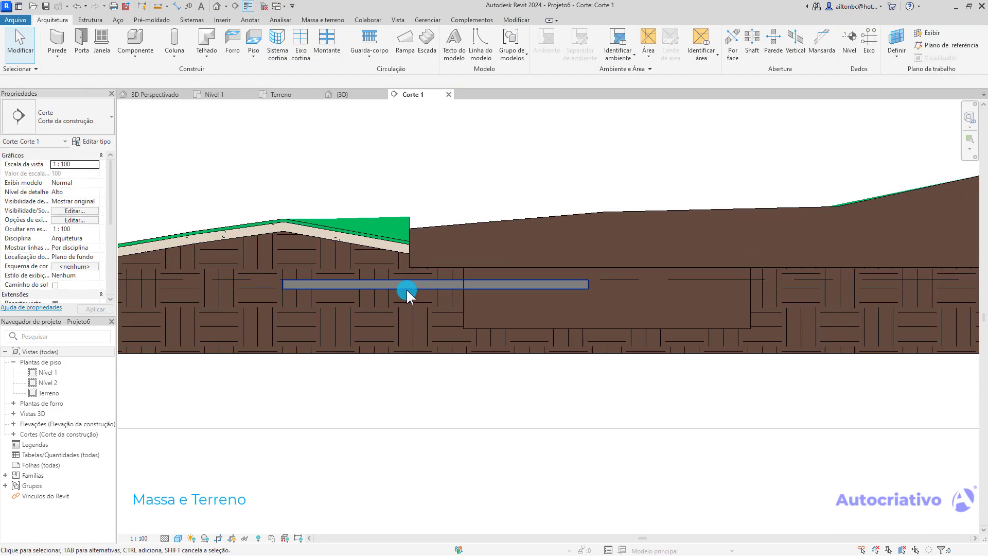
{"action": "middle_click_drag", "start_coordinate": [406, 288], "coordinate": [502, 296]}
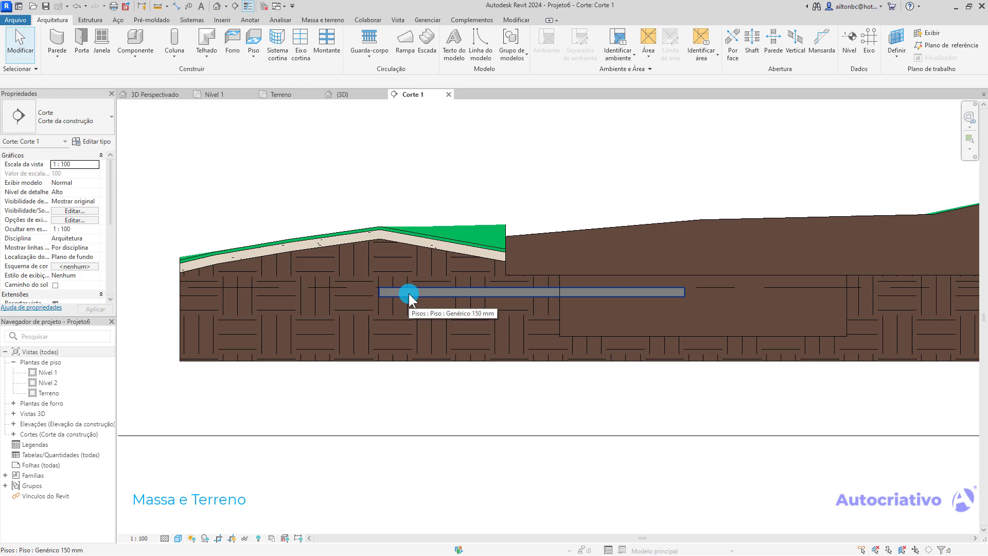
- Check the toposolid's extent and properties in section against the embedded floor
{"action": "scroll", "coordinate": [485, 455], "scroll_direction": "down", "scroll_amount": 2}
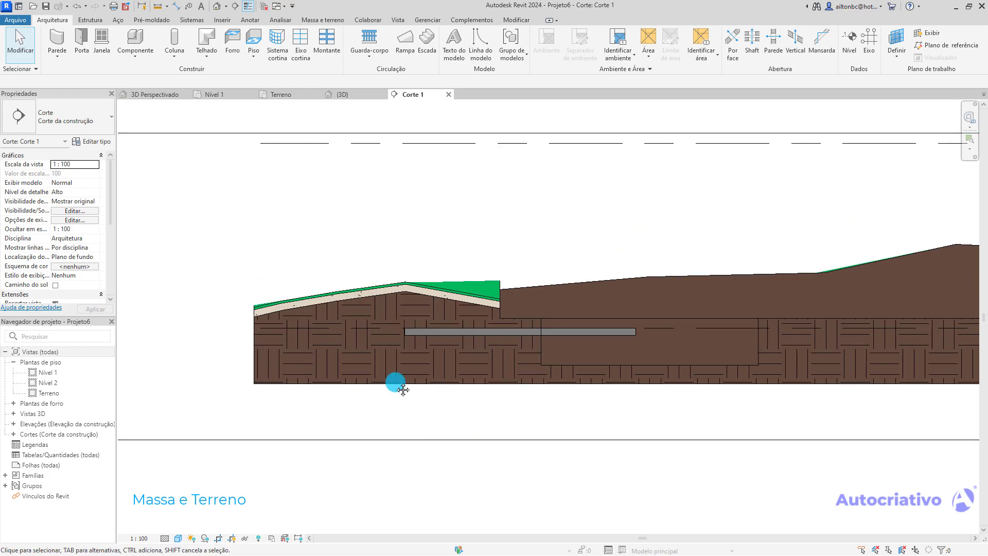
{"action": "middle_click_drag", "start_coordinate": [403, 389], "coordinate": [387, 366]}
{"action": "left_click", "coordinate": [387, 366]}
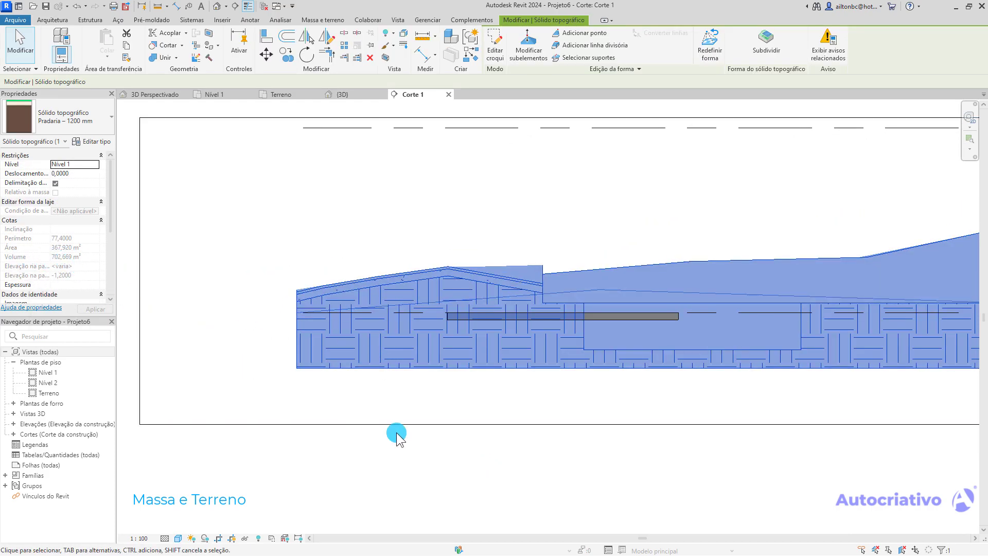
{"action": "left_click", "coordinate": [513, 468]}
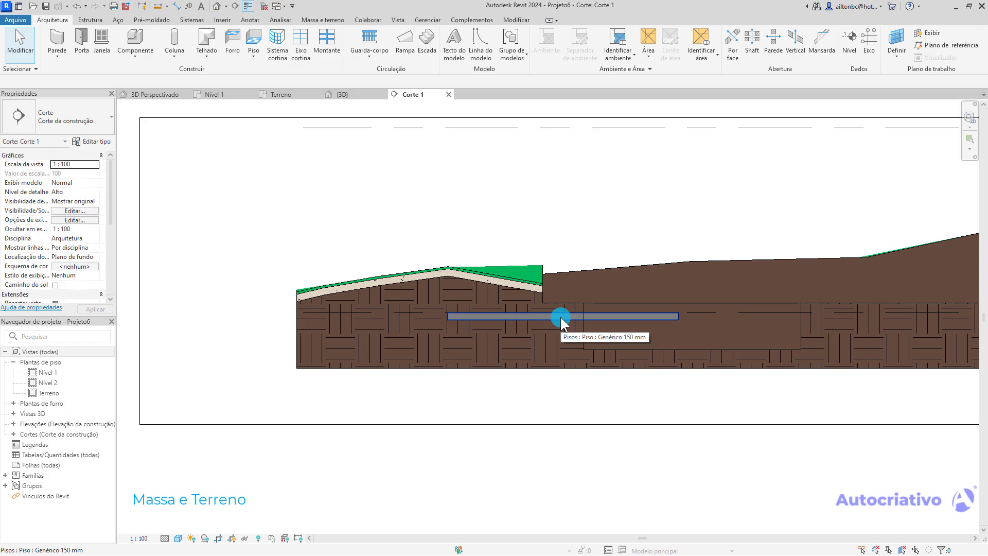
{"action": "scroll", "coordinate": [560, 316], "scroll_direction": "up", "scroll_amount": 1}
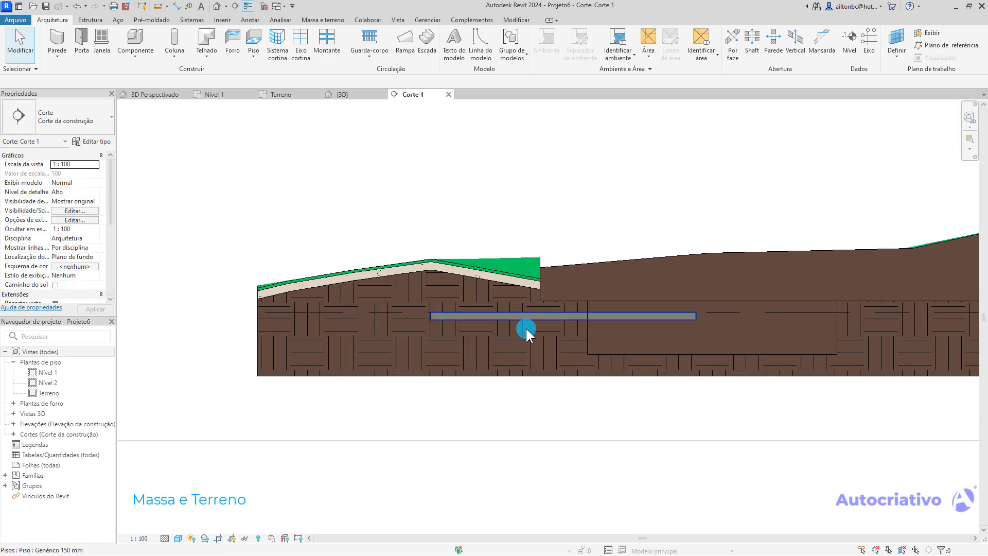
{"action": "left_click", "coordinate": [490, 373]}
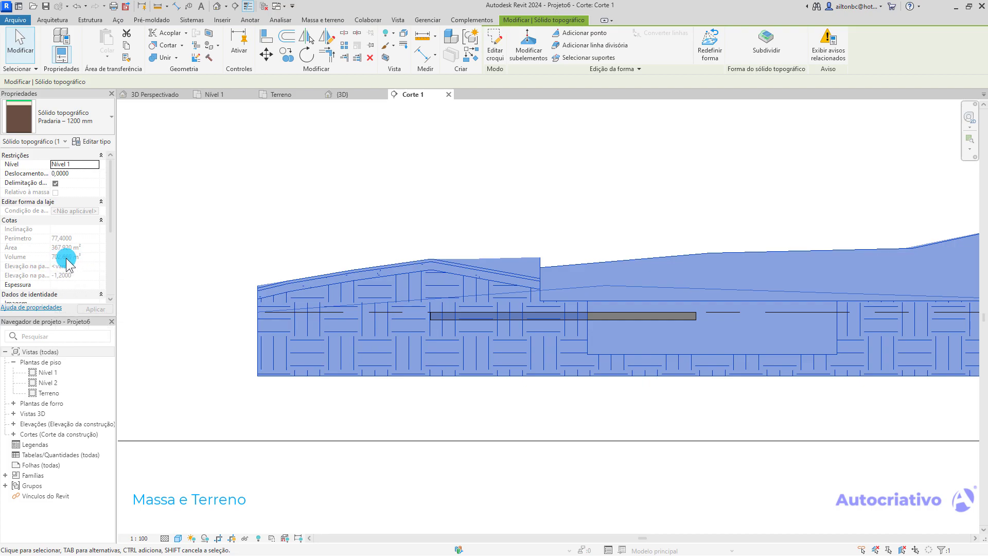
{"action": "left_click", "coordinate": [560, 471]}
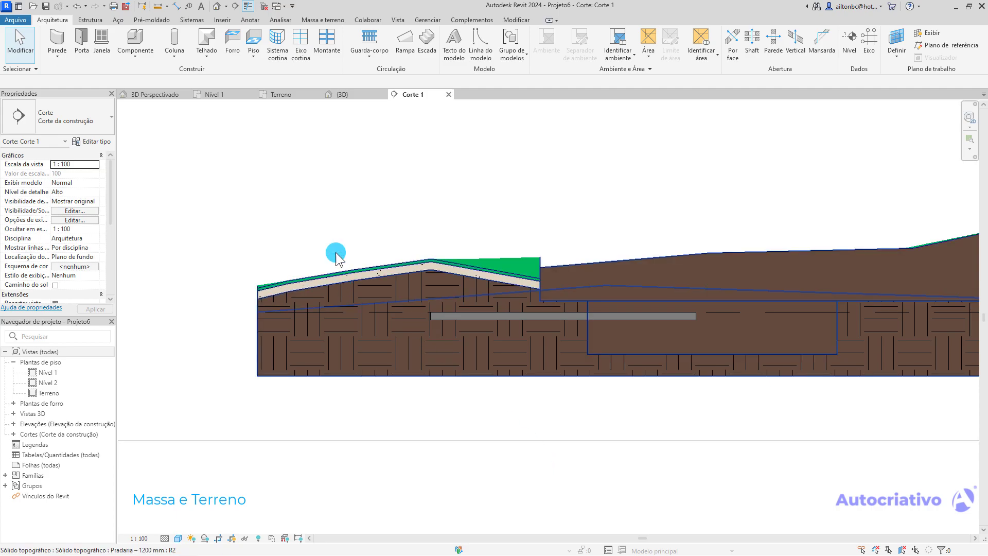
- Cut the toposolid with the 150 mm floor using the Cut Geometry command in Corte 1
{"action": "left_click", "coordinate": [516, 20]}
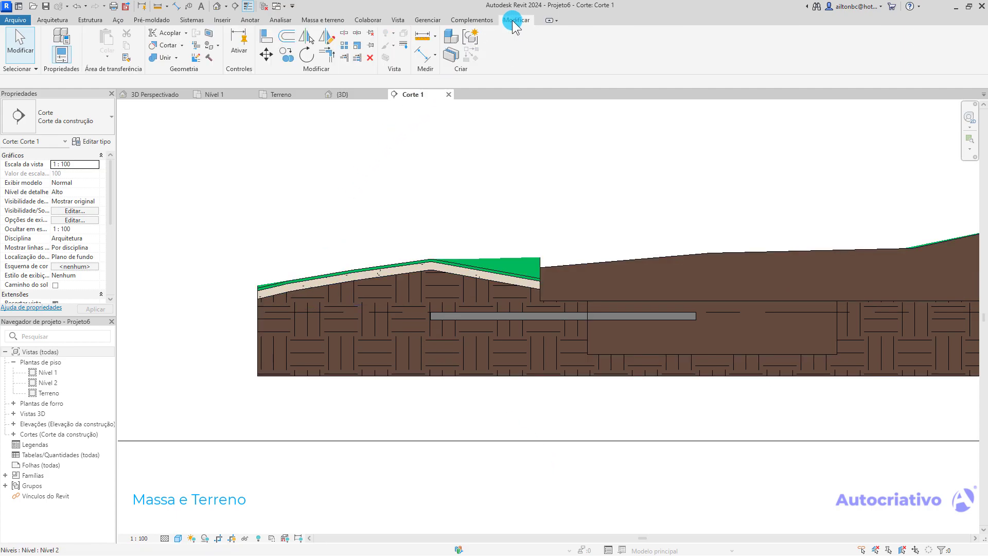
{"action": "left_click", "coordinate": [168, 45]}
{"action": "left_click", "coordinate": [166, 47]}
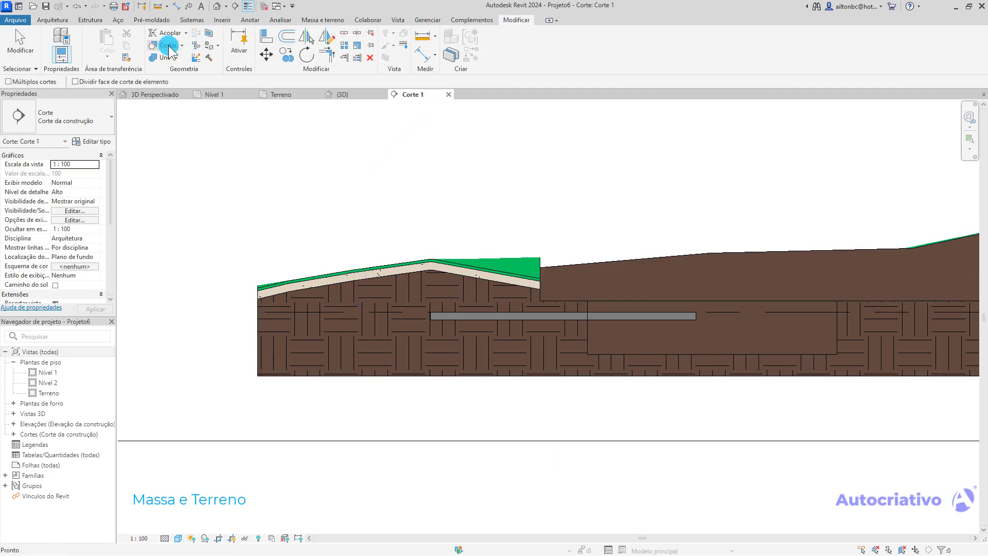
{"action": "left_click", "coordinate": [471, 377]}
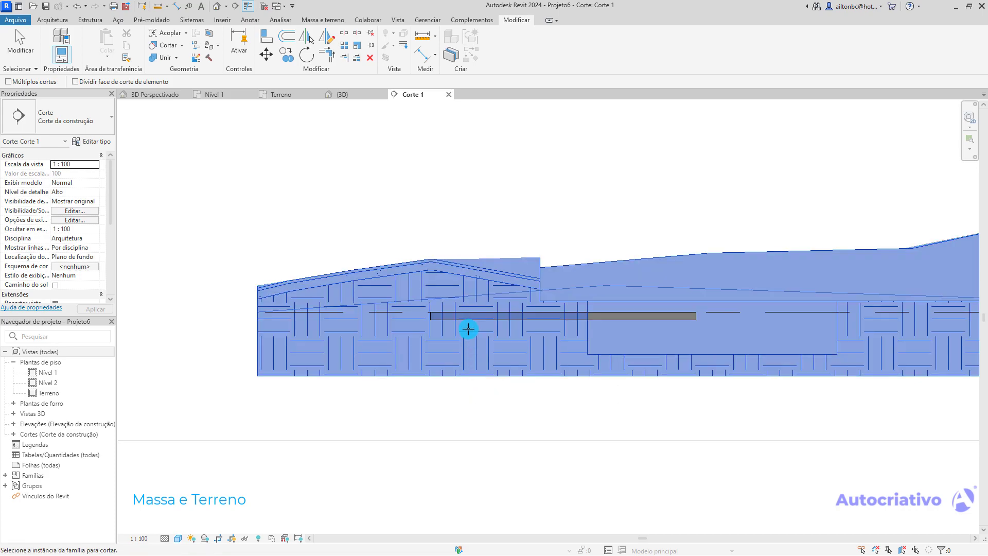
{"action": "left_click", "coordinate": [467, 319]}
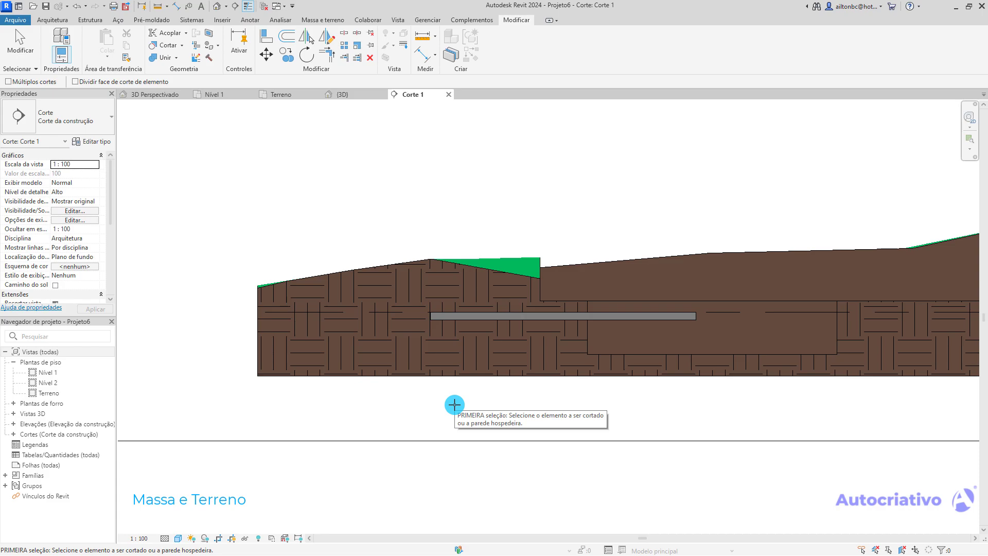
- Leave the Cut Geometry command and check the toposolid's outline around the embedded floor in Corte 1
{"action": "key", "text": "Escape"}
{"action": "left_click", "coordinate": [459, 375]}
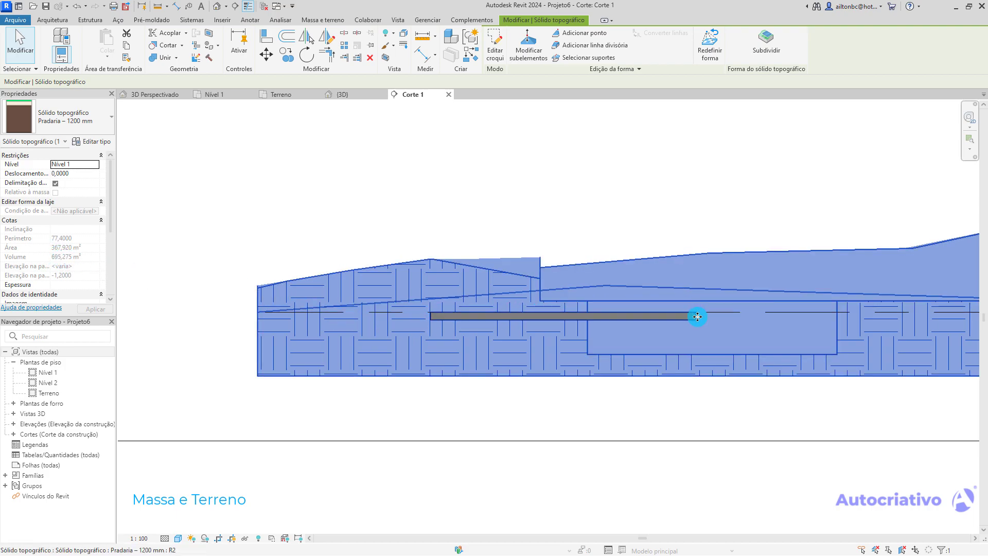
{"action": "left_click", "coordinate": [608, 431]}
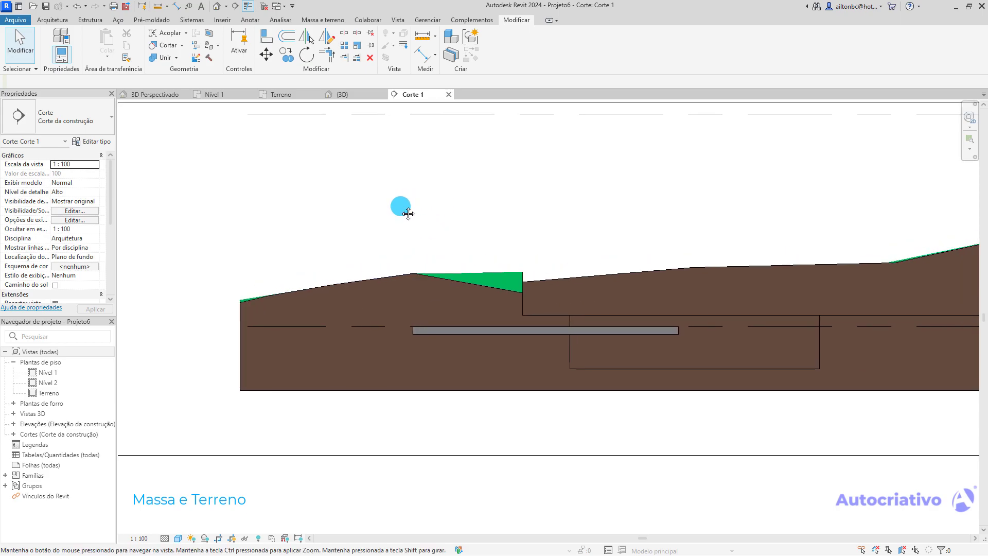
- Delete the Genérico 150 mm floor from the toposolid's excavation in the {3D} view
{"action": "left_click", "coordinate": [297, 97]}
{"action": "scroll", "coordinate": [417, 288], "scroll_direction": "down", "scroll_amount": 2}
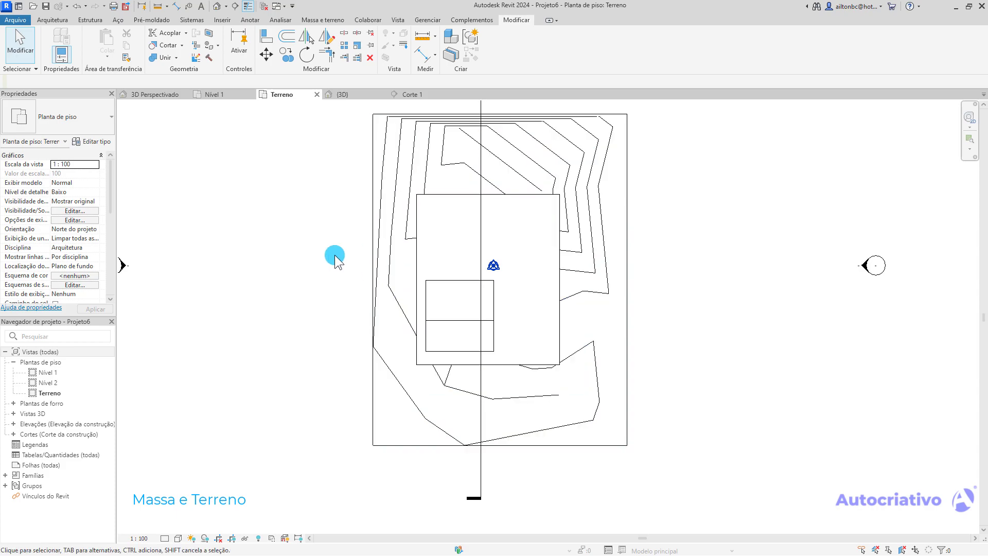
{"action": "left_click", "coordinate": [343, 94]}
{"action": "middle_click_drag", "start_coordinate": [407, 237], "coordinate": [547, 190], "text": "shift"}
{"action": "scroll", "coordinate": [477, 265], "scroll_direction": "up", "scroll_amount": 4}
{"action": "mouse_move", "coordinate": [476, 265]}
{"action": "middle_mouse_down"}
{"action": "mouse_move", "coordinate": [514, 283]}
{"action": "mouse_move", "coordinate": [493, 267]}
{"action": "middle_mouse_up"}
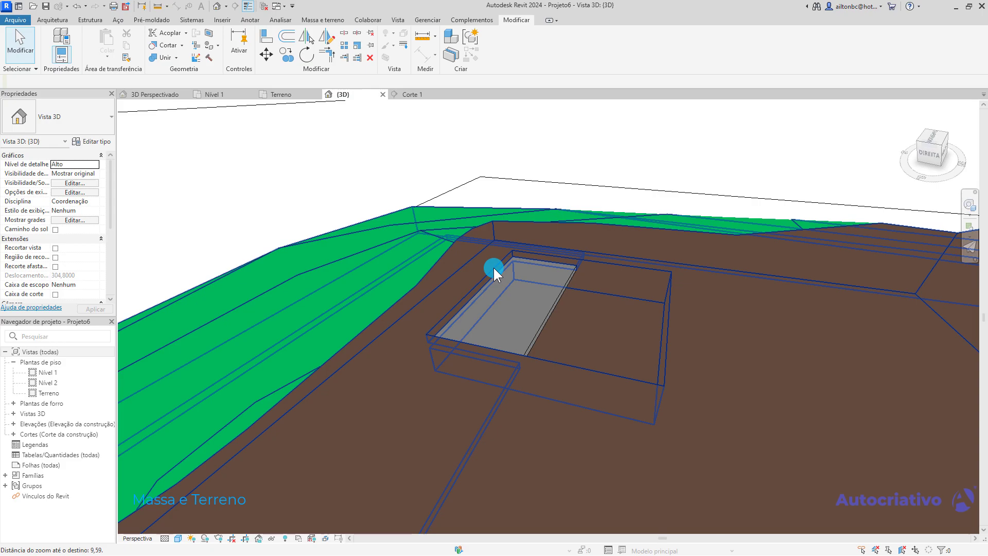
{"action": "left_click", "coordinate": [560, 285]}
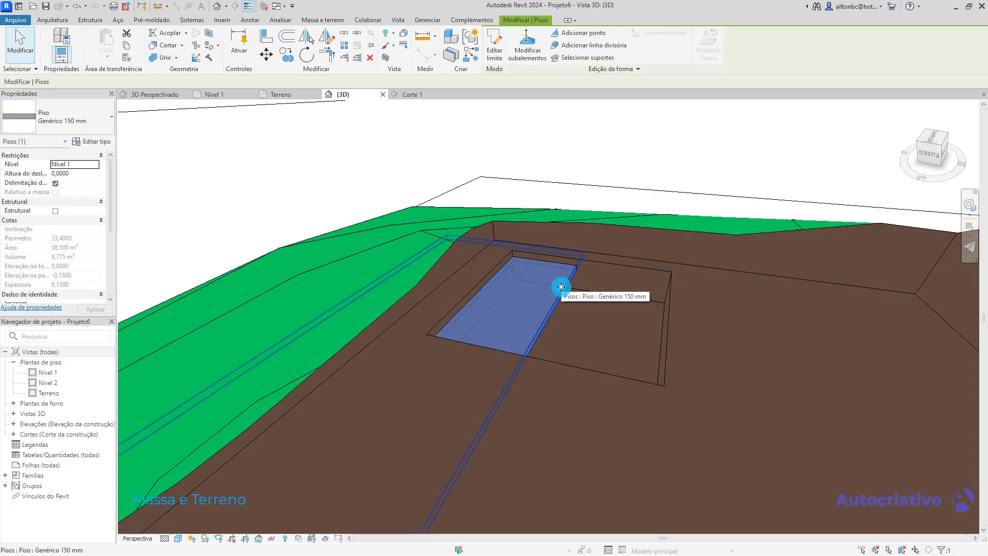
{"action": "key", "text": "Delete"}
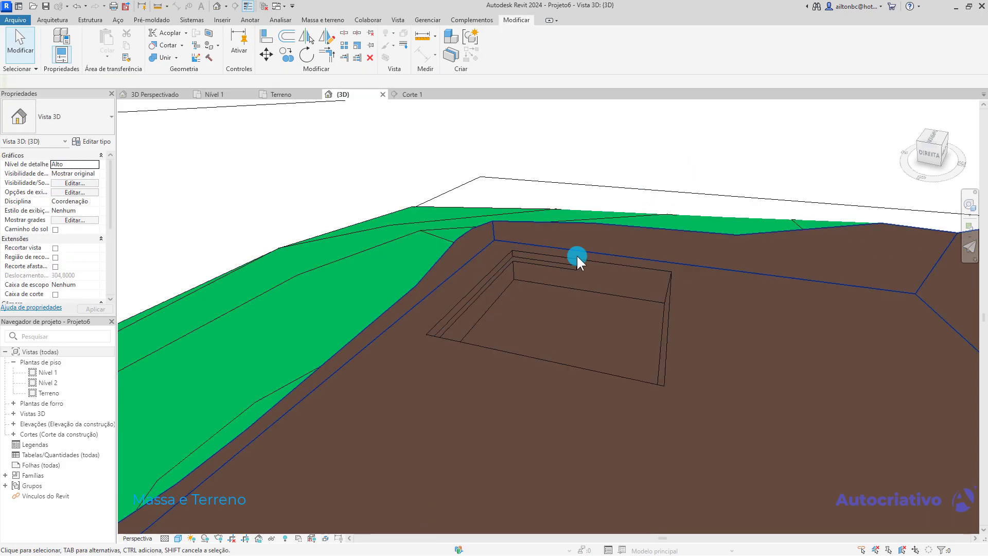
- Examine the toposolid where the floor was removed, first up close inside the excavation and then across the whole terrain
{"action": "scroll", "coordinate": [576, 254], "scroll_direction": "up", "scroll_amount": 10}
{"action": "middle_click_drag", "start_coordinate": [489, 213], "coordinate": [498, 245], "text": "shift"}
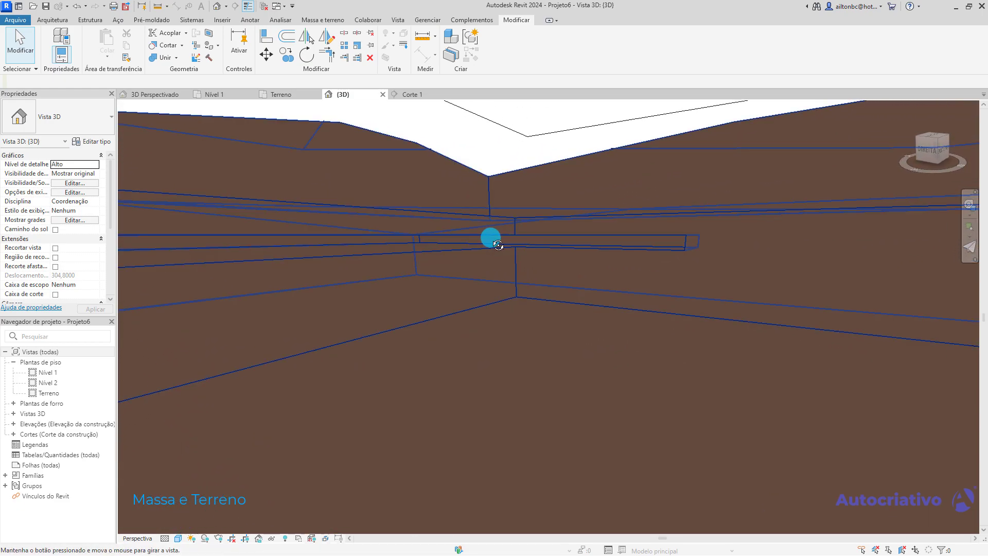
{"action": "scroll", "coordinate": [498, 245], "scroll_direction": "down", "scroll_amount": 8}
{"action": "middle_click_drag", "start_coordinate": [570, 334], "coordinate": [536, 260], "text": "shift"}
{"action": "scroll", "coordinate": [561, 250], "scroll_direction": "down", "scroll_amount": 3}
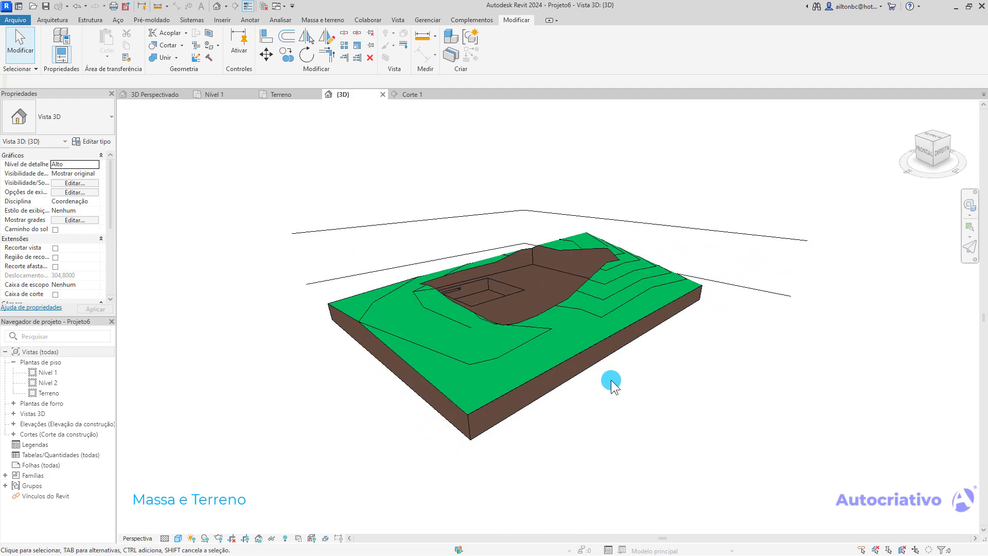
{"action": "middle_click_drag", "start_coordinate": [597, 344], "coordinate": [644, 357], "text": "shift"}
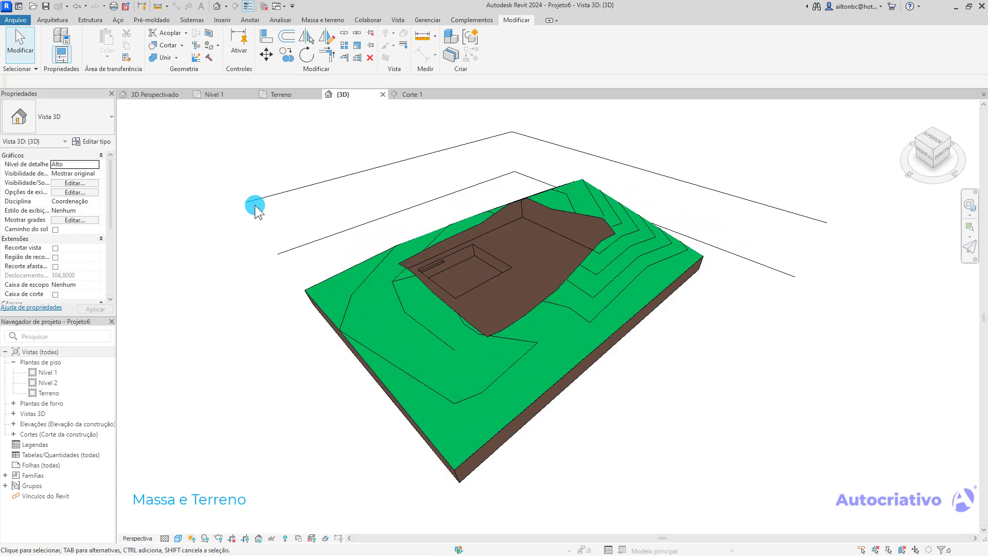